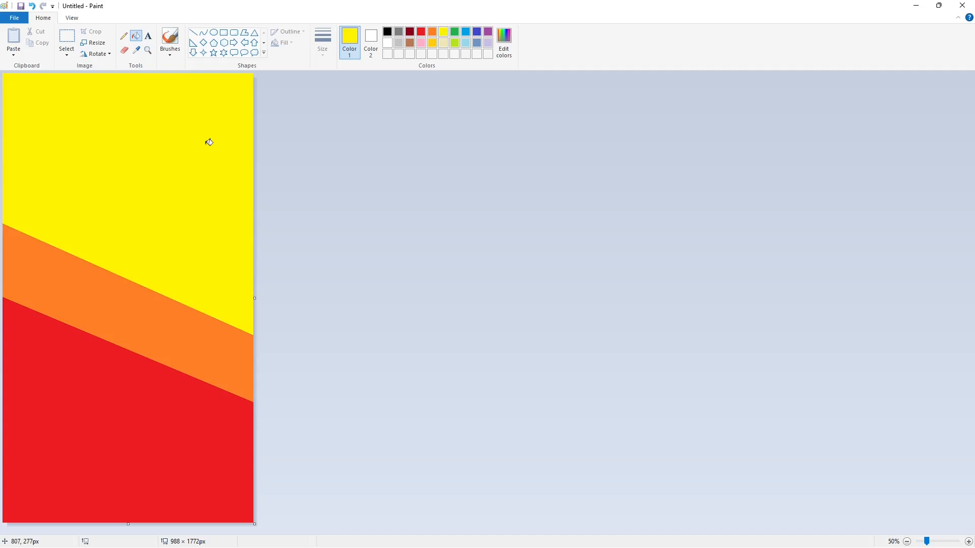
pyautogui.click(92, 43)
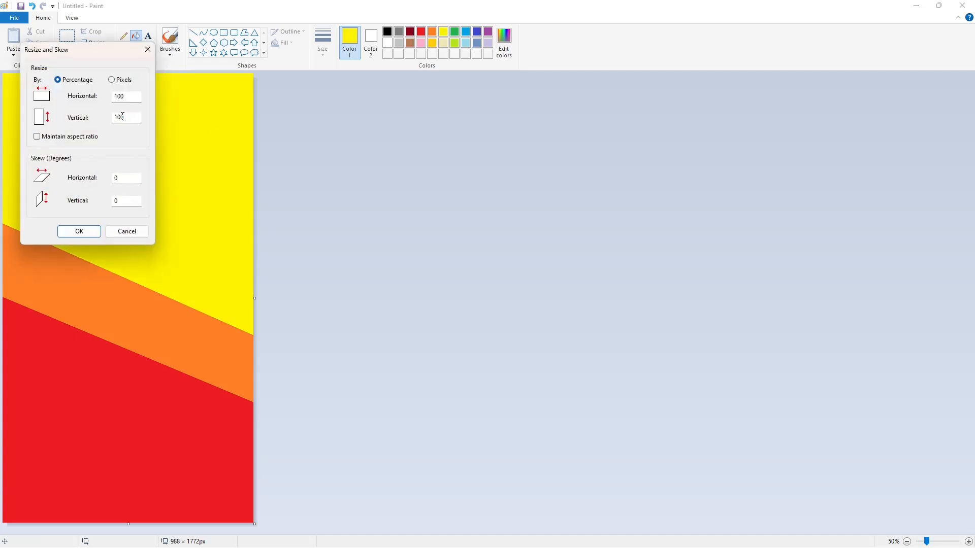
pyautogui.click(85, 230)
pyautogui.hotkey('ctrl', 'z')
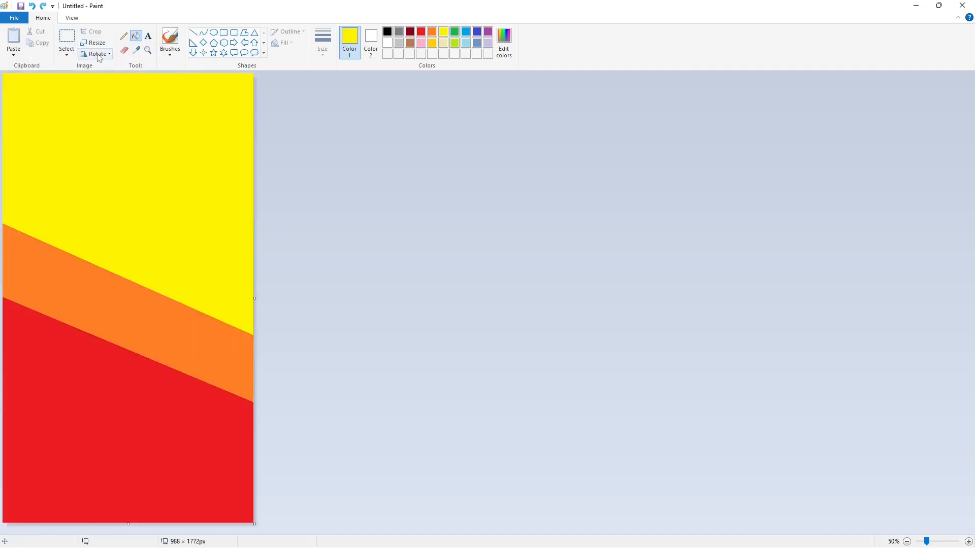
# Shrink the image horizontally to 1 pixel wide using repeated 1% resizes, with the aspect ratio unlocked and the height kept.
pyautogui.click(93, 42)
pyautogui.click(71, 136)
pyautogui.moveTo(131, 96); pyautogui.dragTo(77, 98)
pyautogui.click(90, 231)
pyautogui.click(94, 42)
pyautogui.click(37, 136)
pyautogui.write('1')
pyautogui.click(85, 231)
# Stretch the one-pixel strip horizontally by 500% three times, to 125 pixels wide, with the aspect ratio unlocked.
pyautogui.click(93, 43)
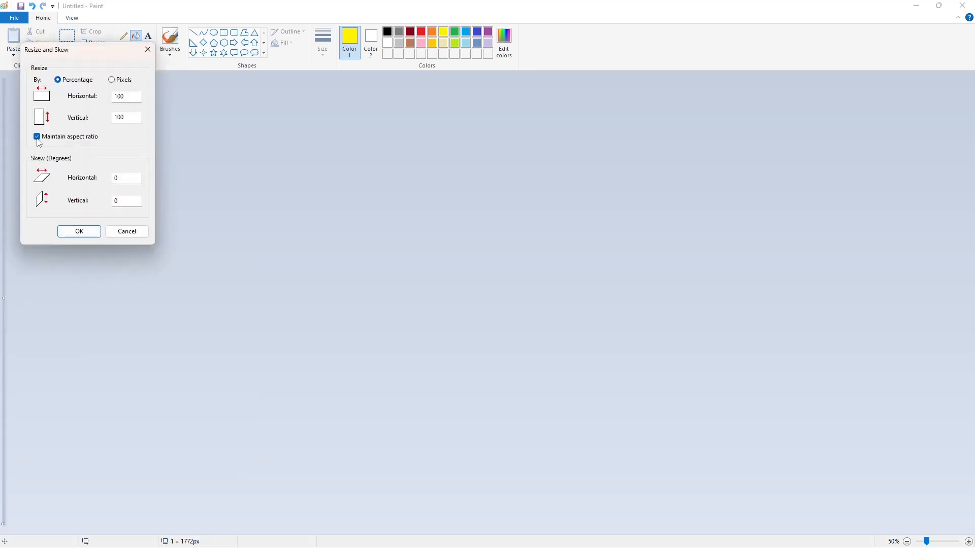
pyautogui.click(37, 137)
pyautogui.click(86, 231)
pyautogui.click(93, 43)
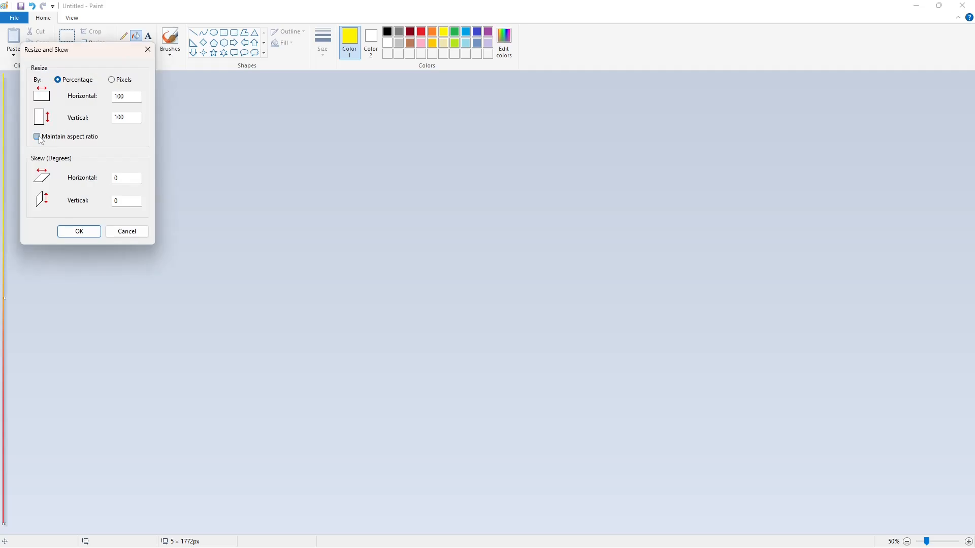
pyautogui.click(38, 137)
pyautogui.moveTo(131, 96); pyautogui.dragTo(97, 99)
pyautogui.click(80, 232)
pyautogui.click(93, 43)
pyautogui.click(38, 137)
pyautogui.write('500')
pyautogui.click(86, 231)
# Stretch the gradient strip horizontally by 500% three more times, to 15625 pixels wide, keeping its height.
pyautogui.click(92, 43)
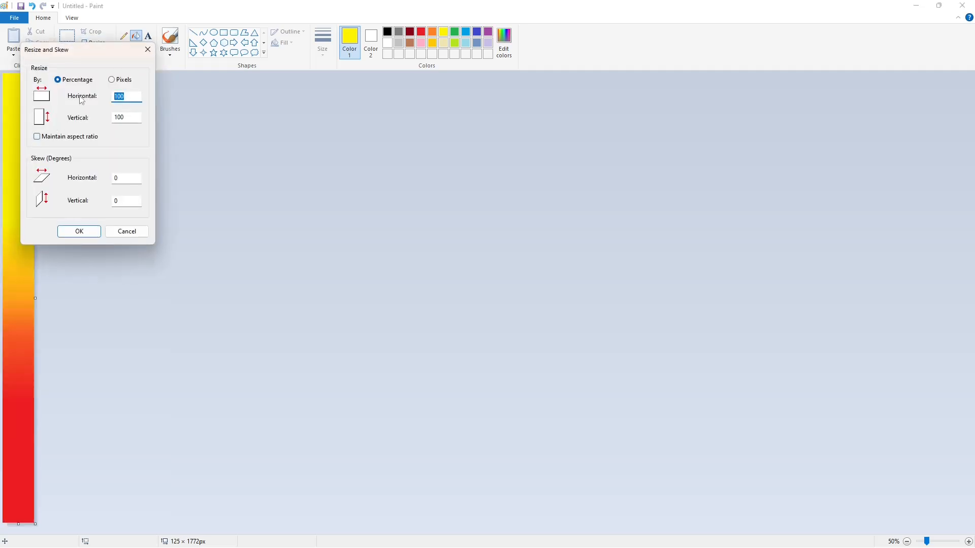
pyautogui.click(77, 229)
pyautogui.click(93, 43)
pyautogui.click(38, 136)
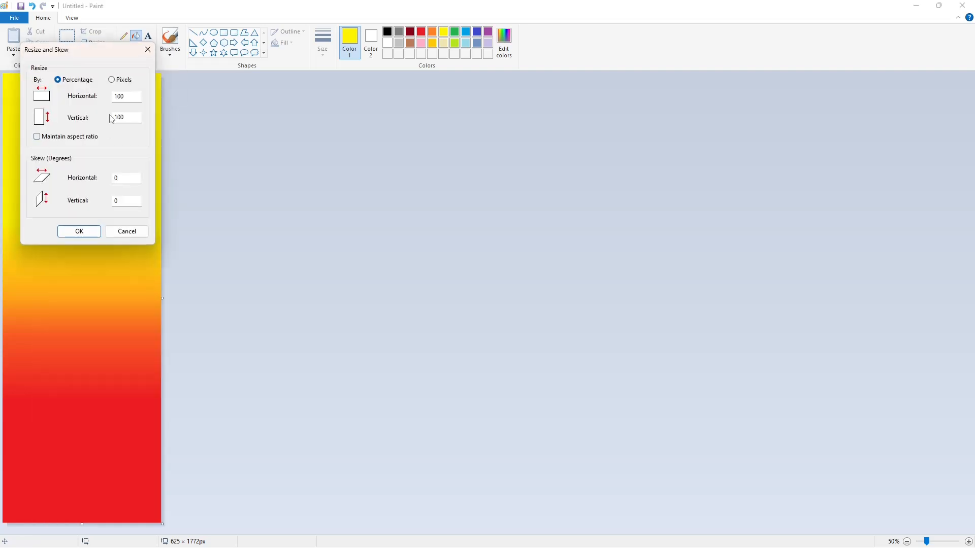
pyautogui.moveTo(131, 96); pyautogui.dragTo(96, 99)
pyautogui.write('500')
pyautogui.click(79, 231)
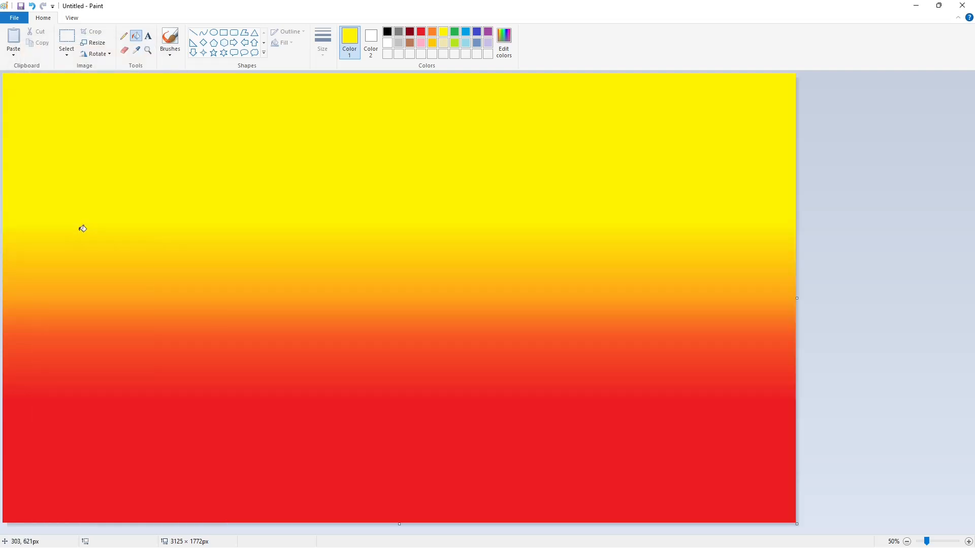
pyautogui.click(93, 43)
pyautogui.click(38, 137)
pyautogui.moveTo(131, 96); pyautogui.dragTo(98, 99)
pyautogui.write('500')
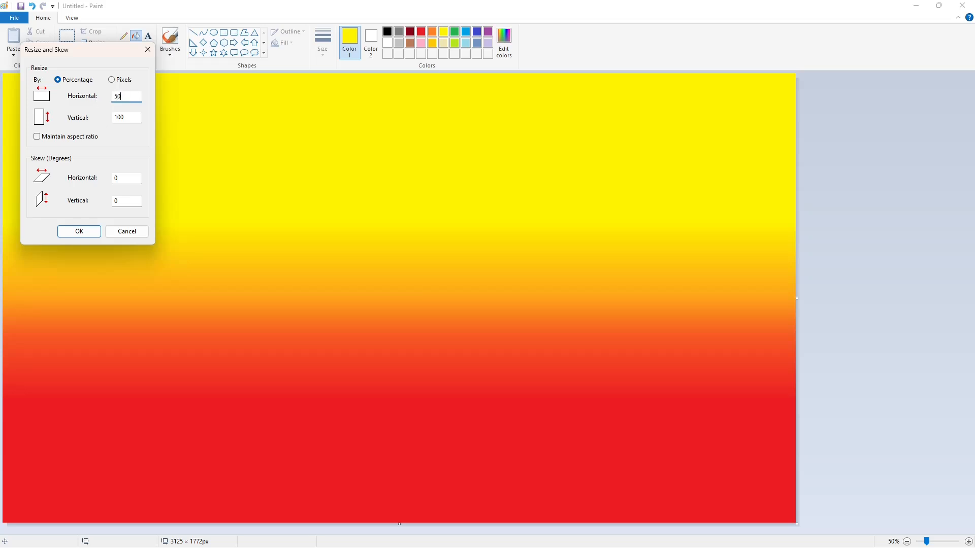
pyautogui.click(79, 231)
# Crop the gradient canvas from its far right edge in stages, down to about 4210 pixels wide.
pyautogui.scroll(-1, 229, 530)
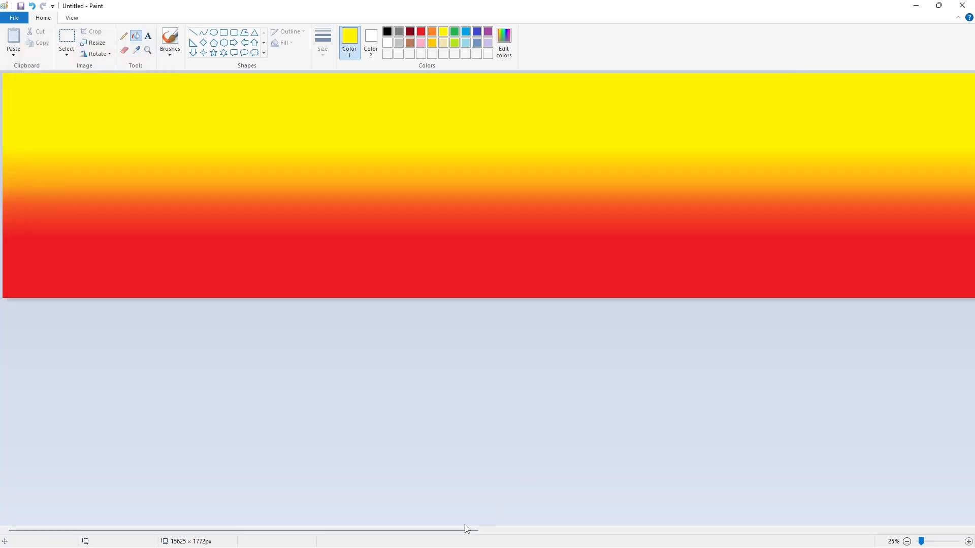
pyautogui.moveTo(463, 531); pyautogui.dragTo(954, 530)
pyautogui.moveTo(974, 186); pyautogui.dragTo(98, 209)
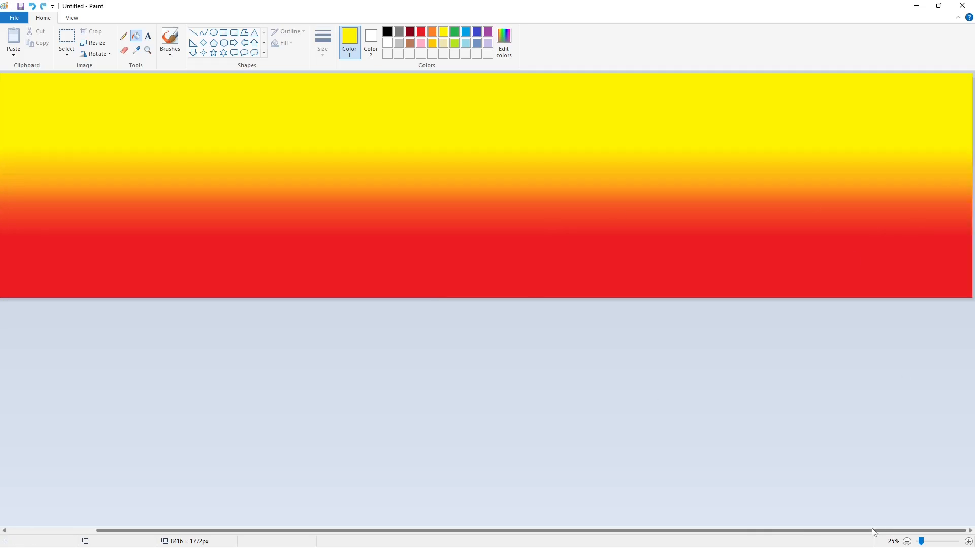
pyautogui.moveTo(969, 187); pyautogui.dragTo(537, 187)
pyautogui.click(969, 542)
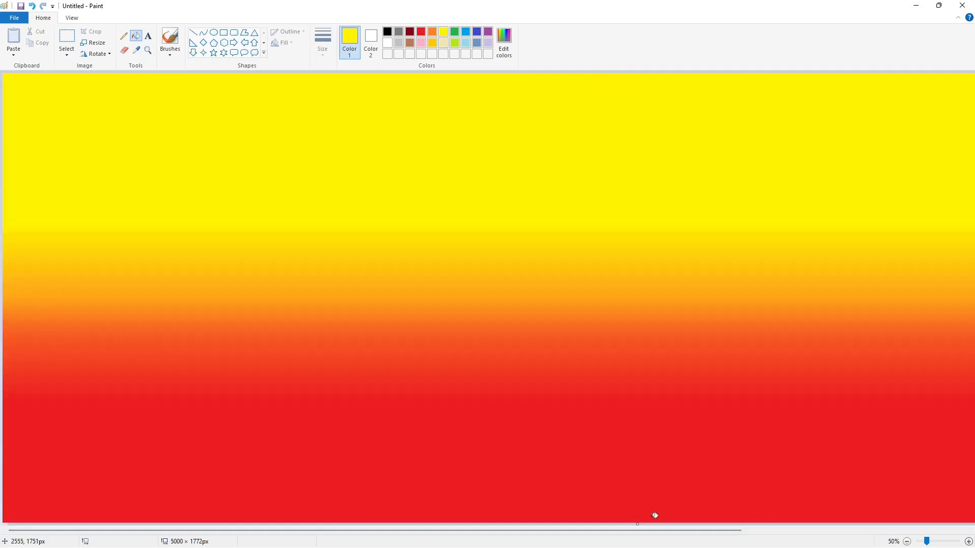
pyautogui.scroll(-3, 653, 514)
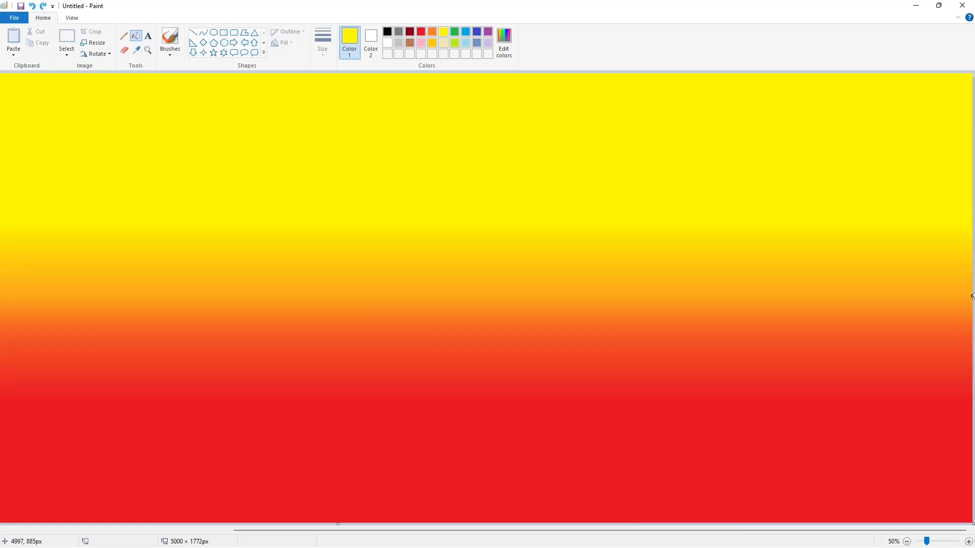
pyautogui.moveTo(973, 299); pyautogui.dragTo(770, 386)
# Extend the canvas to about 8328 × 1768 pixels, adding blank white space to the right of the gradient.
pyautogui.click(907, 542)
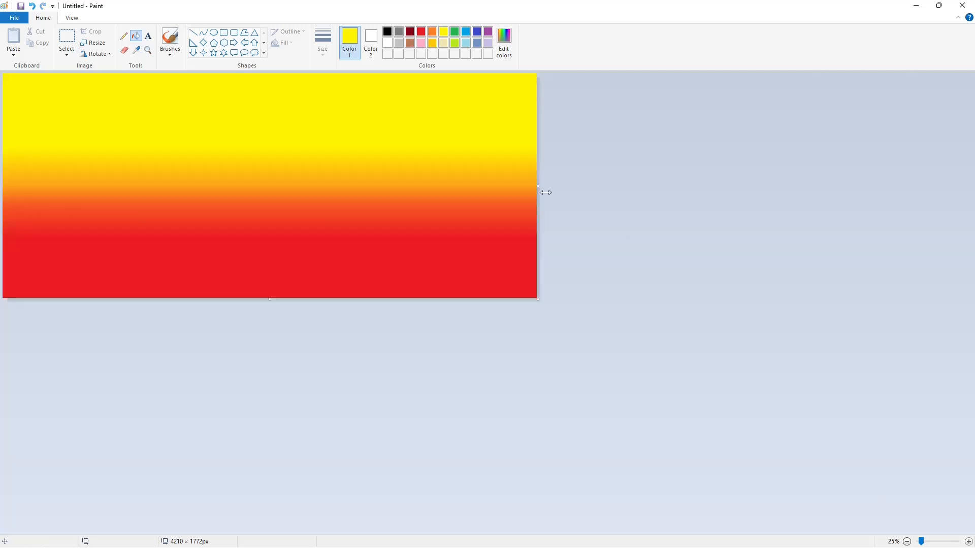
pyautogui.moveTo(538, 186); pyautogui.dragTo(968, 187)
pyautogui.click(968, 542)
pyautogui.scroll(-4, 555, 479)
pyautogui.scroll(2, 555, 479)
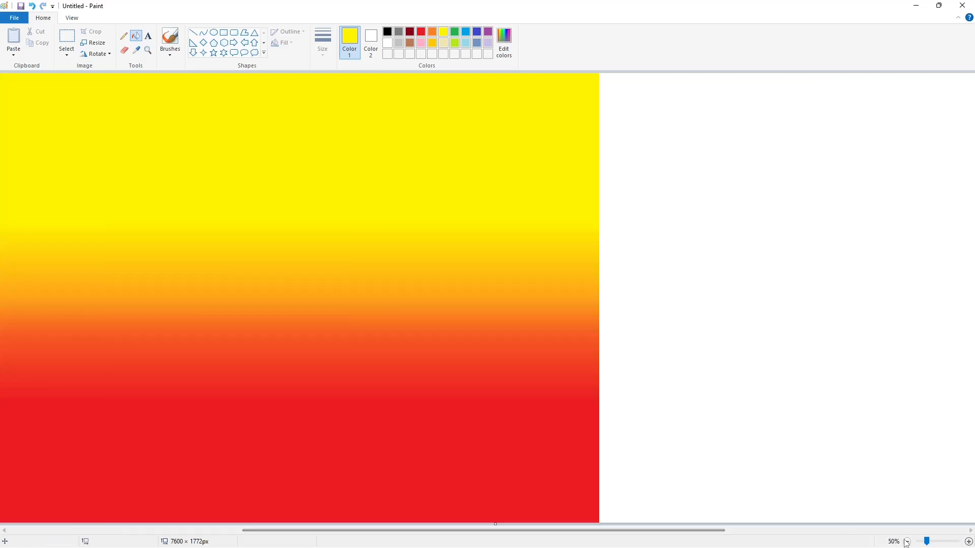
pyautogui.click(906, 541)
pyautogui.click(906, 542)
pyautogui.moveTo(486, 129); pyautogui.dragTo(815, 372)
# Draw a thicker black vertical line about 893 pixels long at the left of the blank white area.
pyautogui.click(968, 542)
pyautogui.click(968, 542)
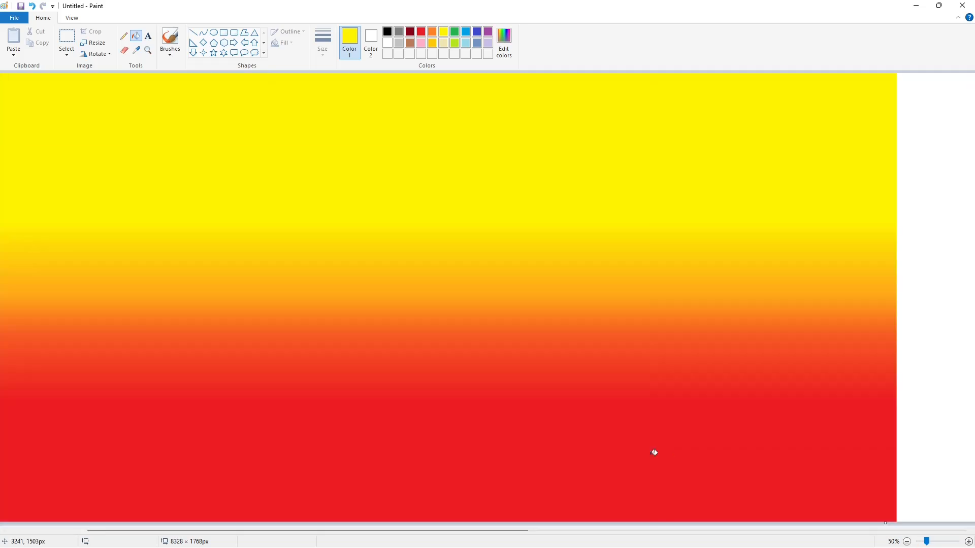
pyautogui.scroll(-4, 653, 450)
pyautogui.scroll(1, 353, 192)
pyautogui.scroll(2, 353, 192)
pyautogui.scroll(-3, 355, 197)
pyautogui.click(193, 32)
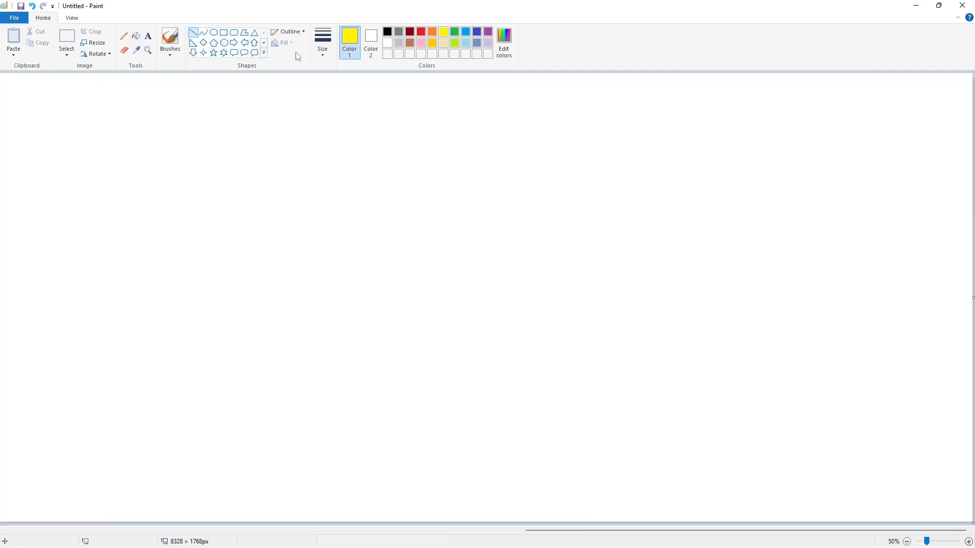
pyautogui.click(387, 32)
pyautogui.click(323, 42)
pyautogui.click(345, 109)
pyautogui.moveTo(50, 160); pyautogui.dragTo(50, 388)
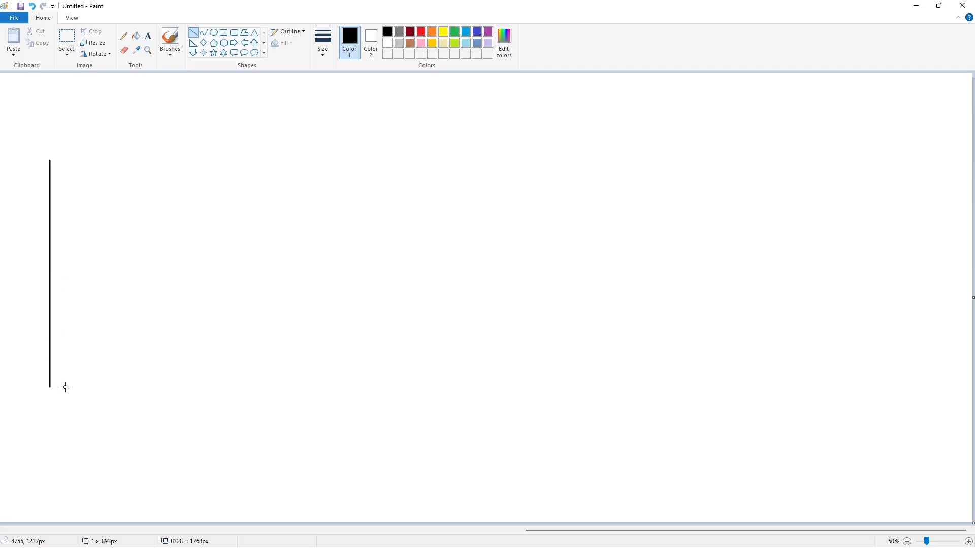
# Draw the outer bowl of a letter P with joined curves, starting from the top of the vertical line.
pyautogui.click(203, 32)
pyautogui.moveTo(51, 161)
pyautogui.mouseDown()
pyautogui.moveTo(128, 248)
pyautogui.moveTo(112, 213)
pyautogui.mouseUp()
pyautogui.click(113, 214)
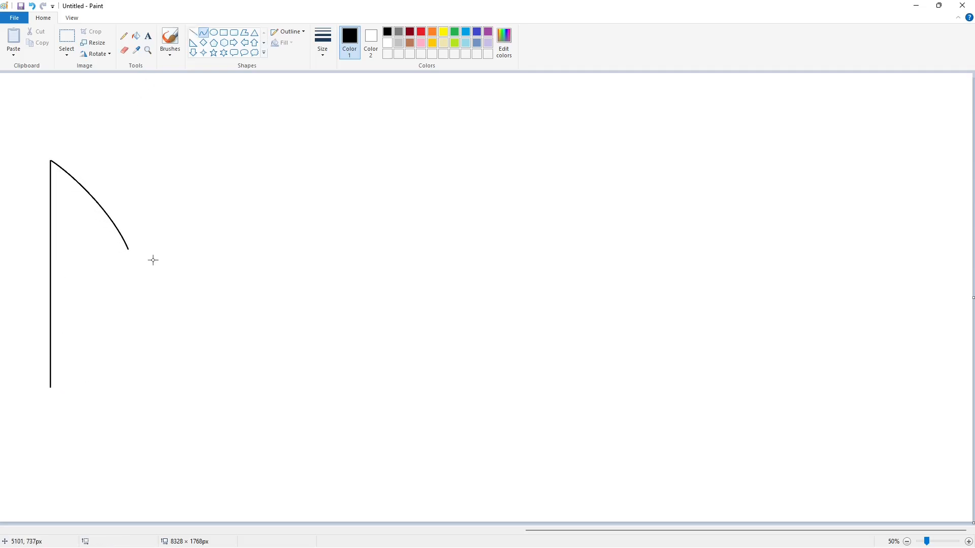
pyautogui.moveTo(129, 249)
pyautogui.mouseDown()
pyautogui.moveTo(115, 290)
pyautogui.moveTo(131, 261)
pyautogui.moveTo(70, 323)
pyautogui.mouseUp()
pyautogui.click(127, 268)
pyautogui.click(167, 269)
pyautogui.moveTo(109, 298); pyautogui.dragTo(112, 299)
pyautogui.click(111, 299)
pyautogui.click(157, 305)
# Draw the stem's inner vertical edge and close the stem's bottom with a short slanted line.
pyautogui.click(193, 32)
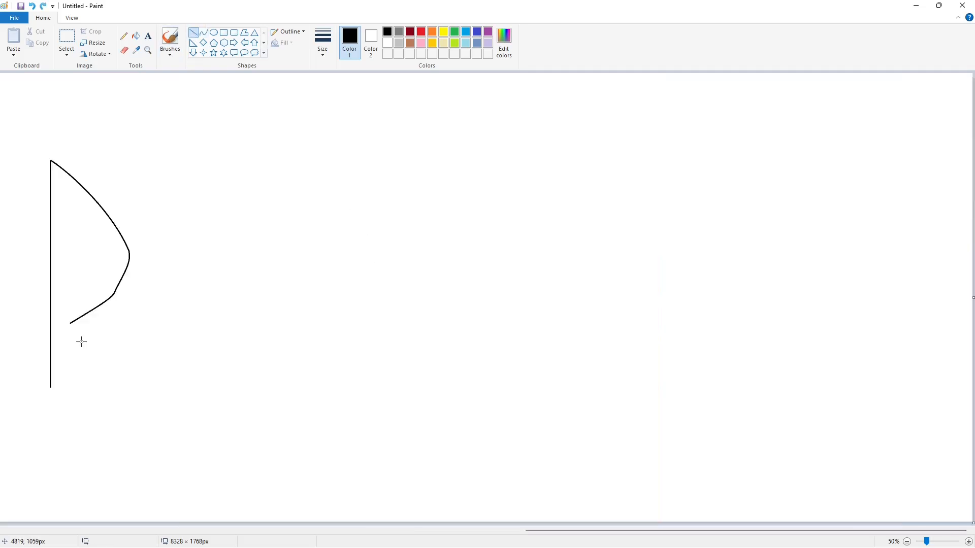
pyautogui.moveTo(68, 202)
pyautogui.mouseDown()
pyautogui.moveTo(71, 283)
pyautogui.moveTo(93, 376)
pyautogui.mouseUp()
pyautogui.press('Right')
pyautogui.press('Right')
pyautogui.click(153, 344)
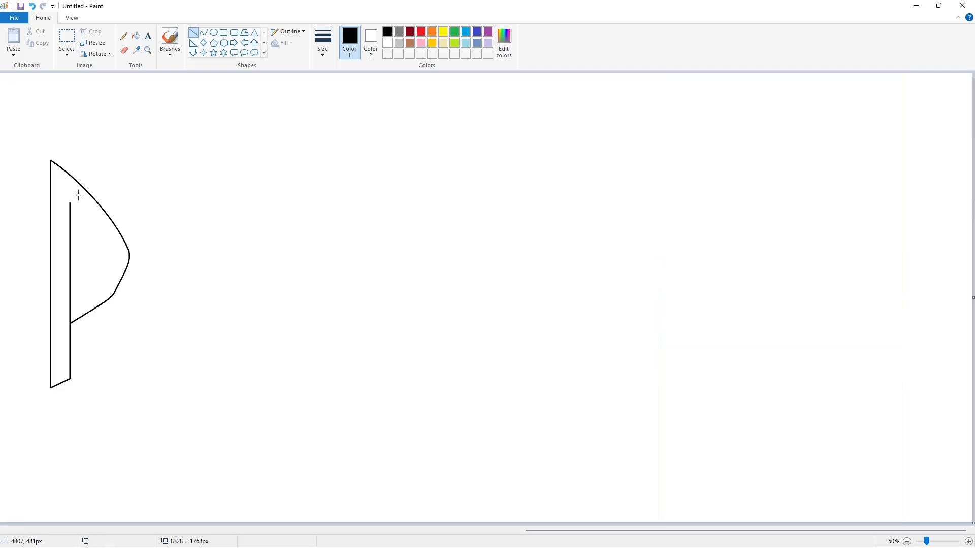
# Draw the inner edge of the P's bowl with joined curves that meet the stem's inner line.
pyautogui.click(203, 32)
pyautogui.moveTo(69, 205)
pyautogui.mouseDown()
pyautogui.moveTo(109, 256)
pyautogui.moveTo(91, 226)
pyautogui.mouseUp()
pyautogui.moveTo(109, 258)
pyautogui.mouseDown()
pyautogui.moveTo(70, 298)
pyautogui.moveTo(108, 264)
pyautogui.moveTo(70, 297)
pyautogui.moveTo(91, 292)
pyautogui.mouseUp()
pyautogui.hotkey('ctrl', 'z')
pyautogui.click(193, 32)
pyautogui.hotkey('ctrl', 'z')
pyautogui.click(203, 32)
pyautogui.click(91, 289)
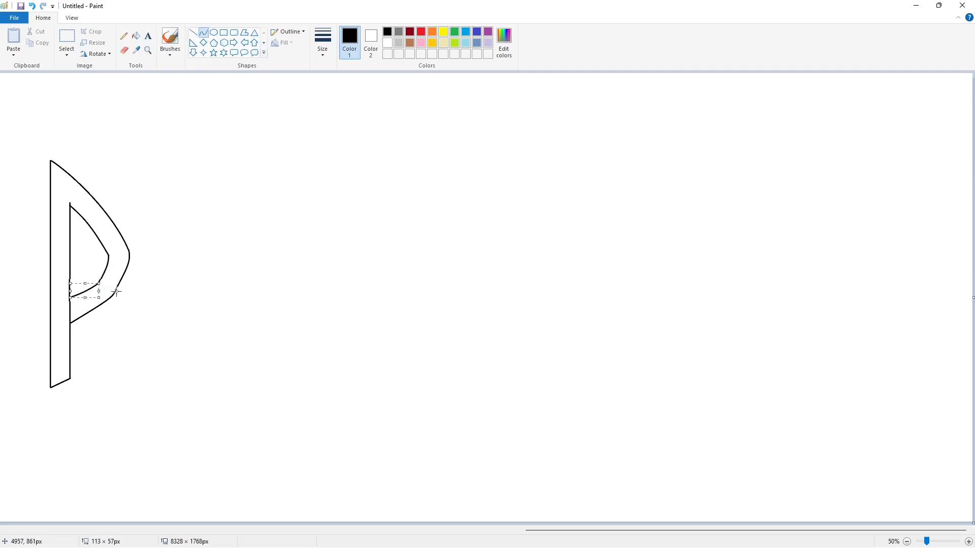
pyautogui.click(116, 293)
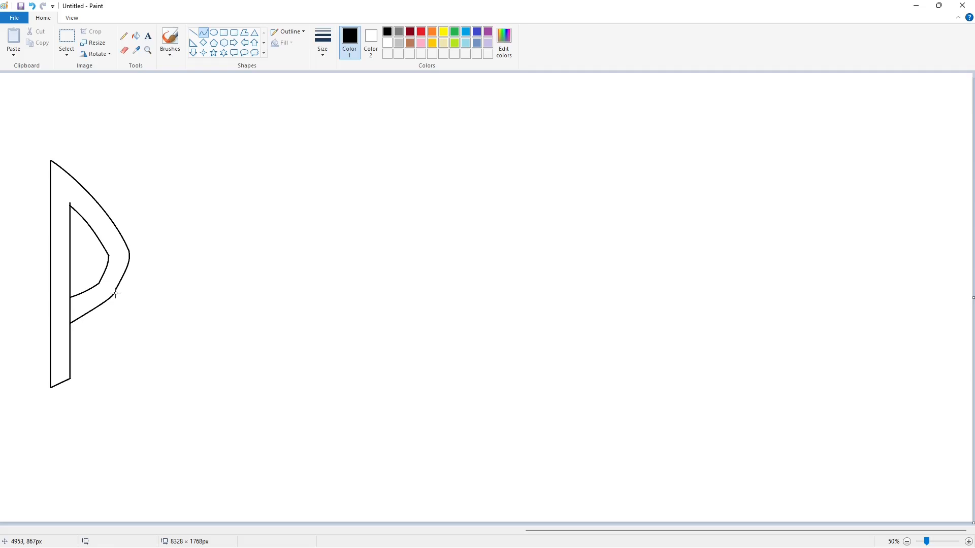
# Draw angular V-shaped notches across the stem's left edge and the upper part of the outer bowl.
pyautogui.click(193, 32)
pyautogui.moveTo(50, 185)
pyautogui.mouseDown()
pyautogui.moveTo(63, 200)
pyautogui.moveTo(46, 207)
pyautogui.moveTo(80, 177)
pyautogui.moveTo(84, 186)
pyautogui.mouseUp()
pyautogui.moveTo(58, 287); pyautogui.dragTo(48, 284)
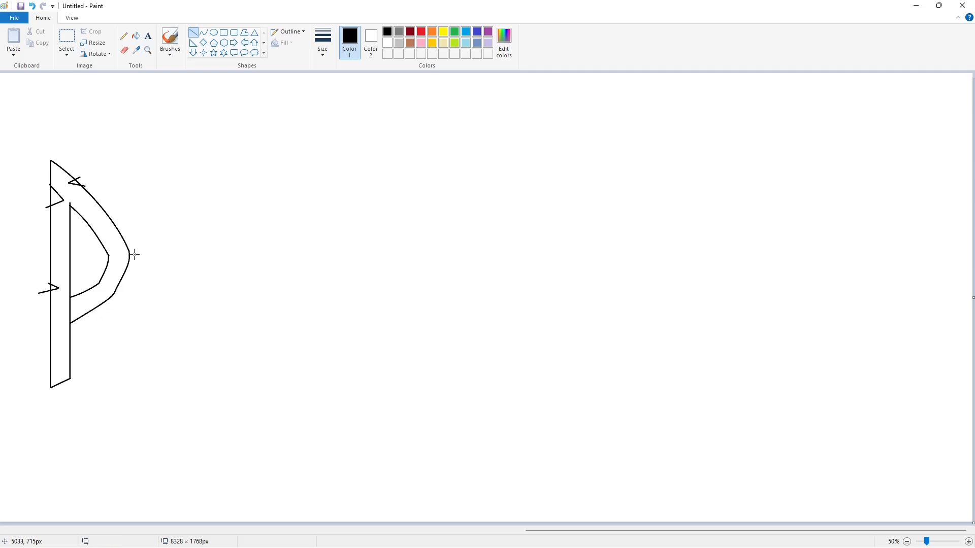
# Add a small rounded rectangle across the stem's right edge below the bowl and a curved notch on the bowl's outer edge.
pyautogui.click(234, 32)
pyautogui.moveTo(63, 336); pyautogui.dragTo(75, 340)
pyautogui.click(121, 333)
pyautogui.click(203, 32)
pyautogui.moveTo(123, 238)
pyautogui.mouseDown()
pyautogui.moveTo(117, 226)
pyautogui.moveTo(121, 244)
pyautogui.mouseUp()
pyautogui.click(115, 241)
pyautogui.click(156, 234)
pyautogui.click(114, 241)
# Cut the black outline with white lines at the notches on the left edge, upper curve and outer bowl.
pyautogui.click(968, 541)
pyautogui.scroll(-3, 555, 420)
pyautogui.click(193, 32)
pyautogui.click(387, 43)
pyautogui.moveTo(94, 167); pyautogui.dragTo(94, 434)
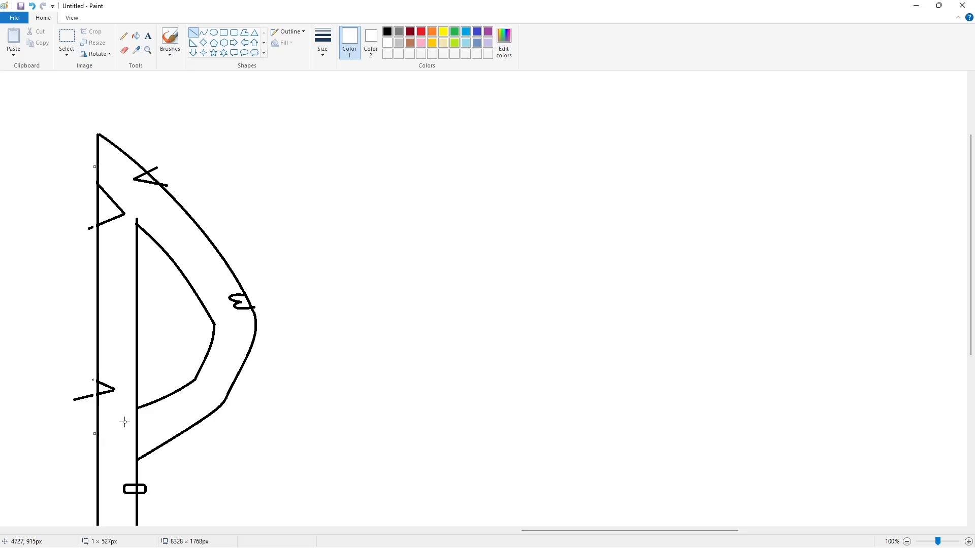
pyautogui.moveTo(91, 181); pyautogui.dragTo(90, 180)
pyautogui.moveTo(101, 218); pyautogui.dragTo(92, 224)
pyautogui.click(86, 380)
pyautogui.moveTo(104, 388)
pyautogui.mouseDown()
pyautogui.moveTo(94, 381)
pyautogui.moveTo(89, 393)
pyautogui.mouseUp()
pyautogui.click(106, 391)
pyautogui.moveTo(164, 185); pyautogui.dragTo(153, 179)
pyautogui.moveTo(245, 297); pyautogui.dragTo(258, 311)
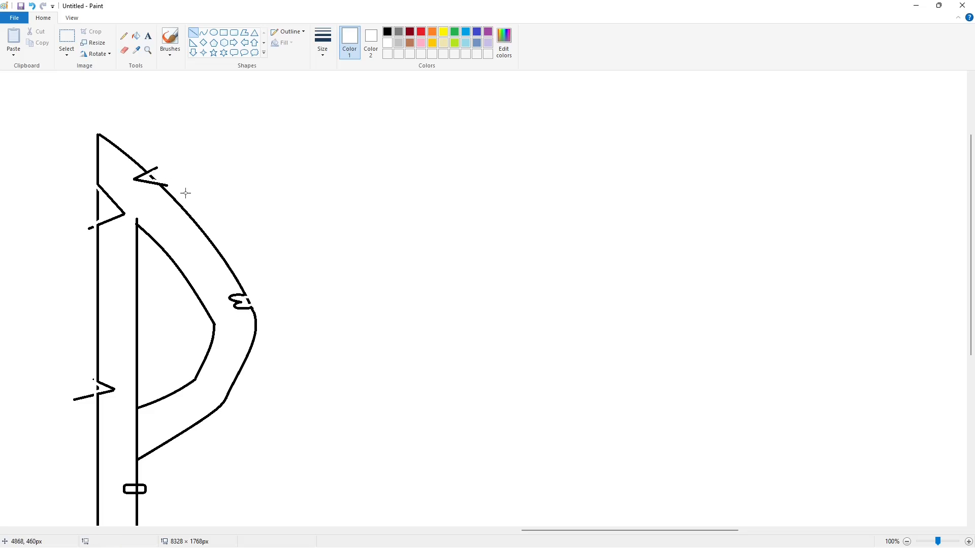
# Fill the cut-off outline pieces at the left, upper and outer bowl notches with white.
pyautogui.click(136, 36)
pyautogui.click(151, 177)
pyautogui.click(97, 203)
pyautogui.click(91, 227)
pyautogui.click(97, 389)
pyautogui.click(87, 397)
pyautogui.click(248, 300)
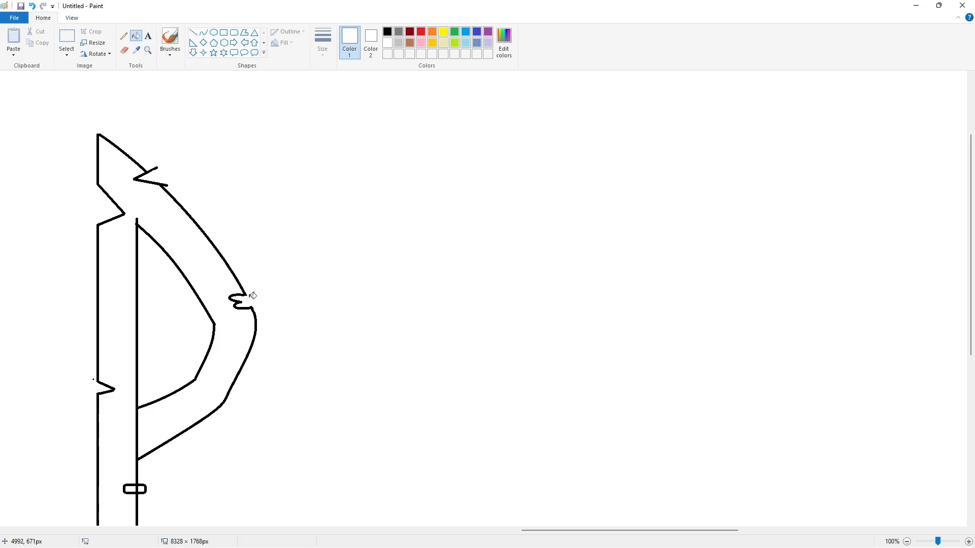
# Separate the stroke ends protruding from the upper curve's notch with white lines.
pyautogui.click(193, 32)
pyautogui.moveTo(144, 176)
pyautogui.mouseDown()
pyautogui.moveTo(153, 165)
pyautogui.moveTo(159, 186)
pyautogui.mouseUp()
pyautogui.click(200, 176)
pyautogui.click(225, 173)
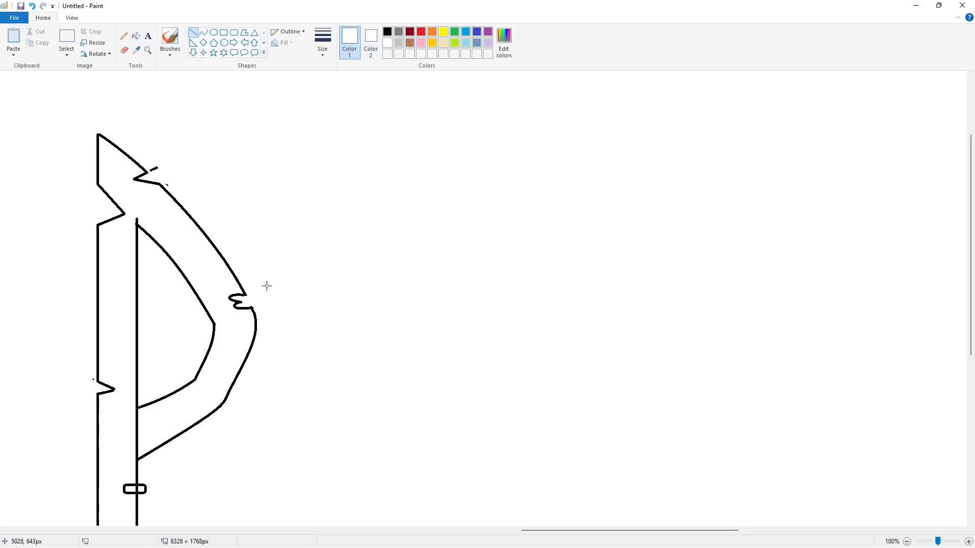
# Cut off the small rounded rectangle's outer end with a white line and fill the leftover black pieces white.
pyautogui.scroll(-5, 267, 286)
pyautogui.moveTo(133, 376)
pyautogui.mouseDown()
pyautogui.moveTo(151, 376)
pyautogui.moveTo(140, 389)
pyautogui.mouseUp()
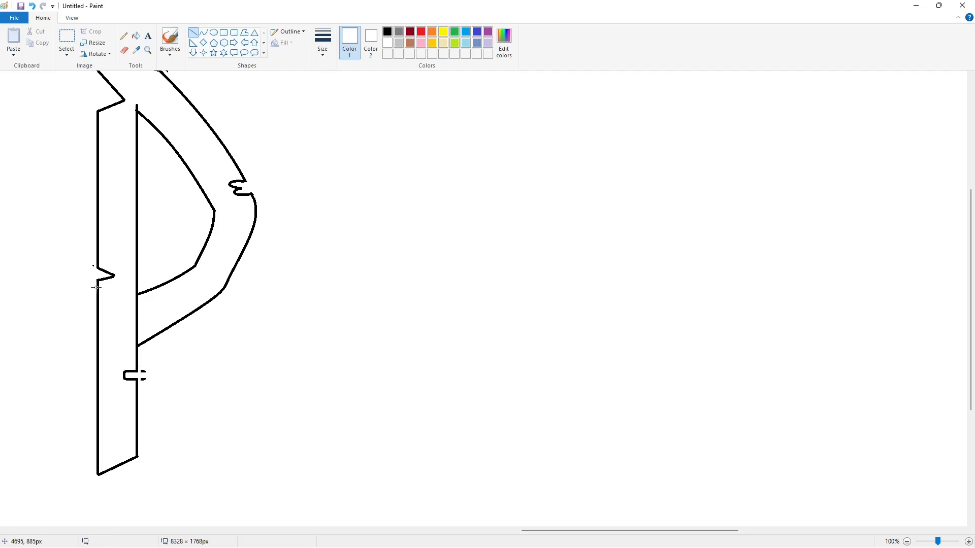
pyautogui.moveTo(92, 260); pyautogui.dragTo(92, 269)
pyautogui.click(136, 35)
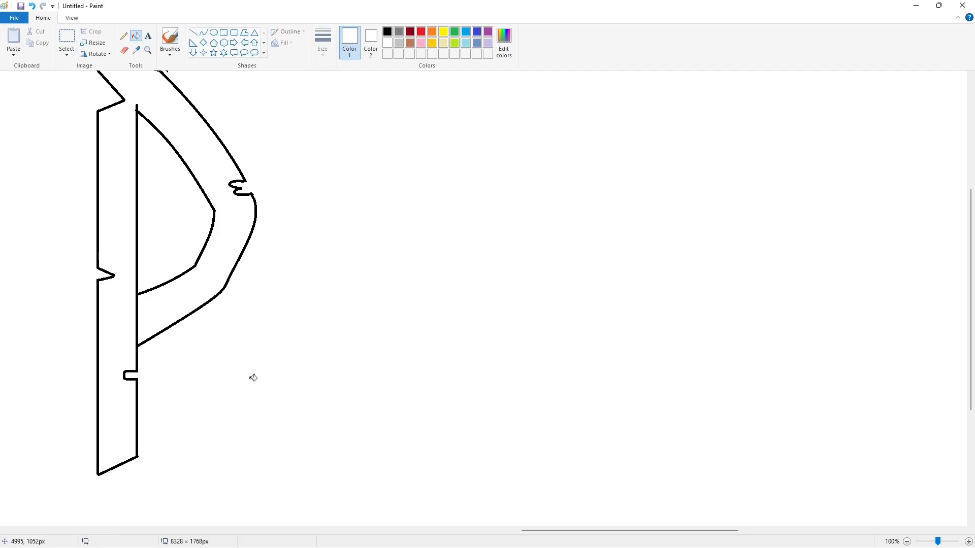
pyautogui.scroll(3, 219, 315)
pyautogui.click(156, 167)
# Erase the stray marks at the upper notch and the stem line crossing the bowl's lower junction, using white lines and fill.
pyautogui.click(193, 32)
pyautogui.moveTo(163, 175); pyautogui.dragTo(169, 184)
pyautogui.moveTo(146, 227); pyautogui.dragTo(128, 219)
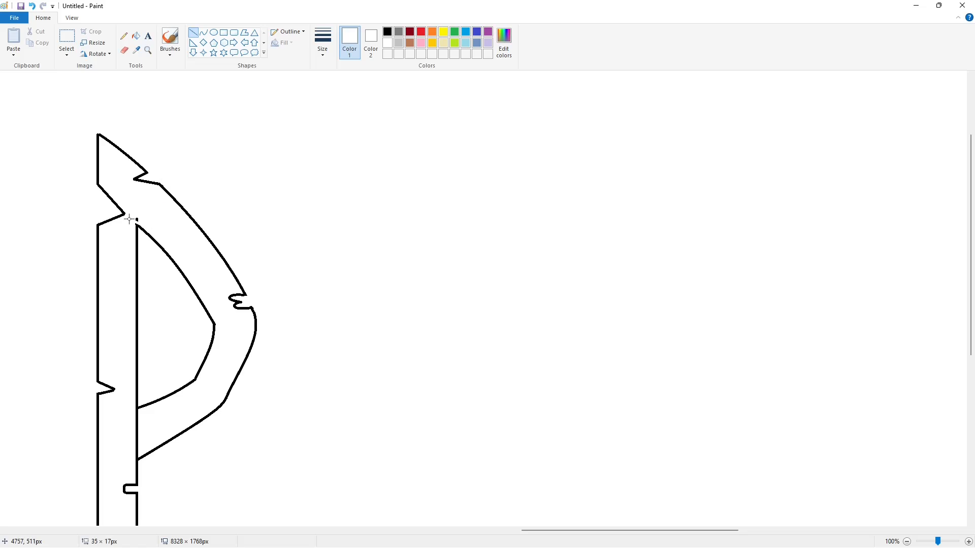
pyautogui.click(133, 404)
pyautogui.click(136, 35)
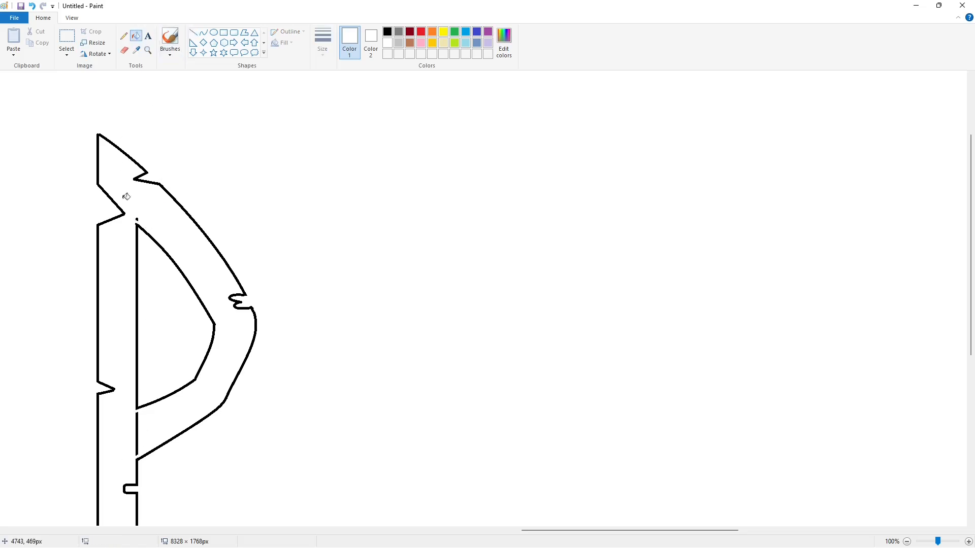
pyautogui.click(137, 434)
pyautogui.scroll(-2, 374, 440)
pyautogui.scroll(2, 375, 440)
# Choose the Rectangle shape with black as the outline colour.
pyautogui.click(906, 542)
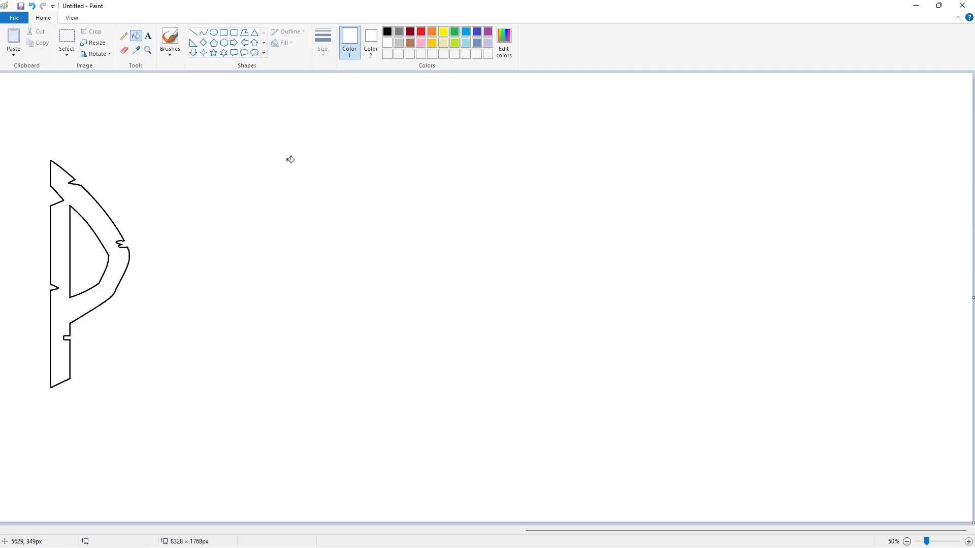
pyautogui.click(223, 32)
pyautogui.click(387, 32)
pyautogui.moveTo(131, 216); pyautogui.dragTo(948, 349)
pyautogui.moveTo(470, 215); pyautogui.dragTo(474, 205)
pyautogui.hotkey('ctrl', 'z')
pyautogui.hotkey('ctrl', 'z')
pyautogui.hotkey('ctrl', 'z')
pyautogui.hotkey('ctrl', 'y')
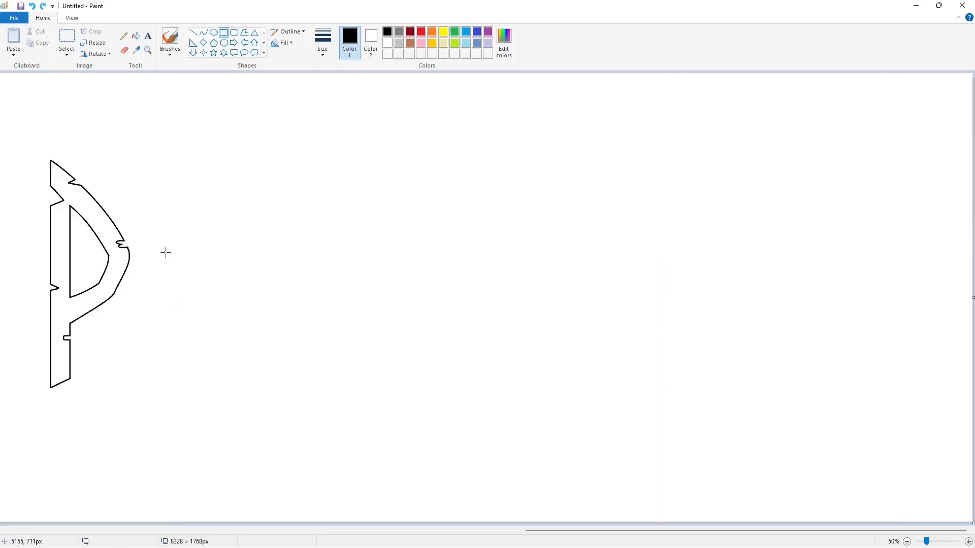
# Draw a rectangle about 3275 pixels wide from beside the P to the canvas's right edge, reducing its height from both edges.
pyautogui.moveTo(142, 215); pyautogui.dragTo(972, 371)
pyautogui.moveTo(557, 371); pyautogui.dragTo(557, 348)
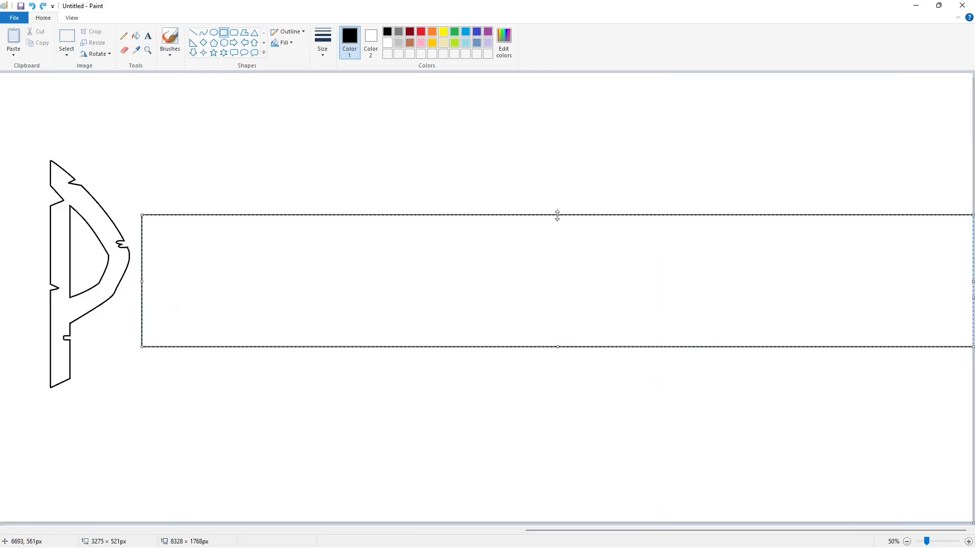
pyautogui.moveTo(557, 215); pyautogui.dragTo(581, 227)
pyautogui.click(570, 449)
# Fill the rectangle solid black, including its interior, and recolour the whole shape lavender.
pyautogui.click(135, 36)
pyautogui.click(304, 254)
pyautogui.click(487, 42)
pyautogui.click(404, 272)
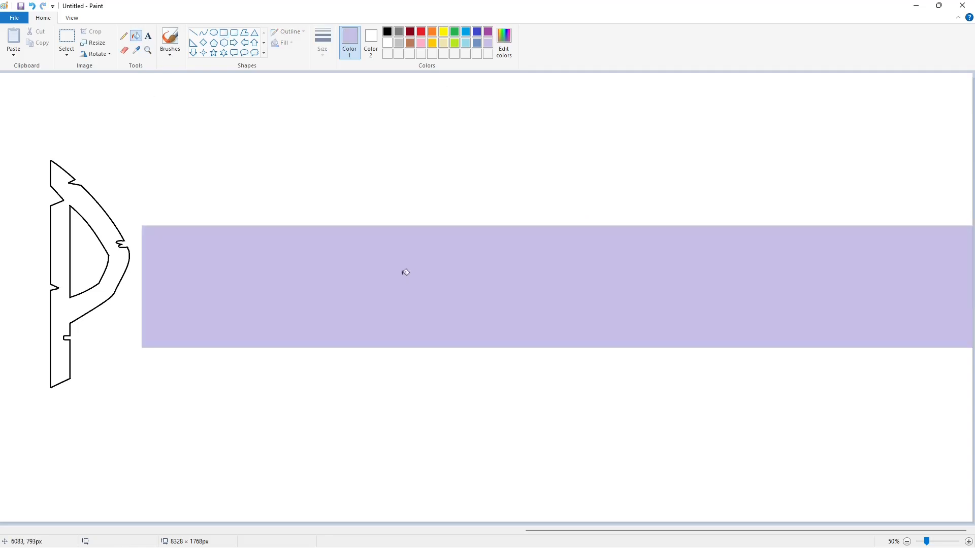
# Draw the upper outline of a letter O beside the P with black curves, adding a short notch line at its upper edge.
pyautogui.click(203, 32)
pyautogui.click(387, 32)
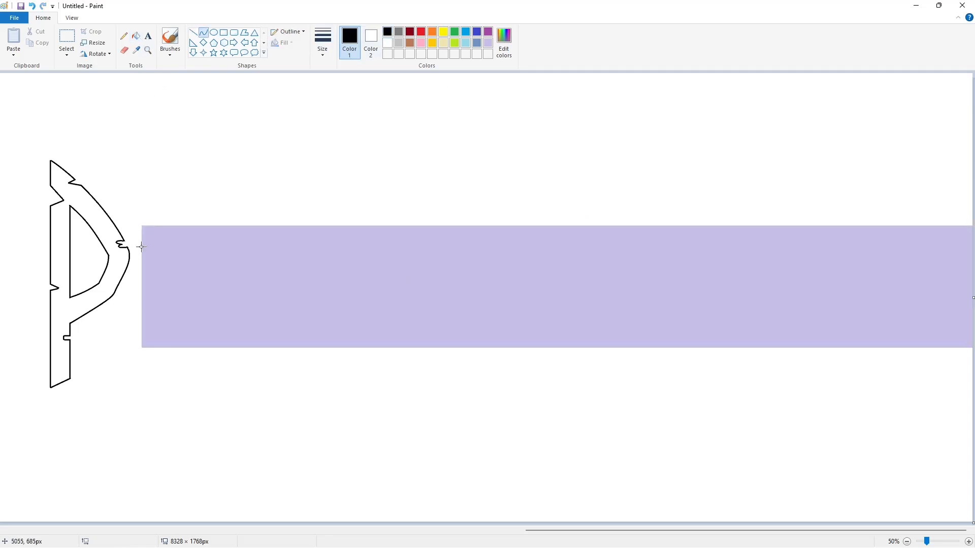
pyautogui.moveTo(196, 229); pyautogui.dragTo(130, 300)
pyautogui.moveTo(159, 266)
pyautogui.mouseDown()
pyautogui.moveTo(155, 216)
pyautogui.moveTo(213, 324)
pyautogui.mouseUp()
pyautogui.moveTo(197, 237); pyautogui.dragTo(234, 282)
pyautogui.click(194, 233)
pyautogui.click(193, 32)
pyautogui.moveTo(196, 229); pyautogui.dragTo(189, 231)
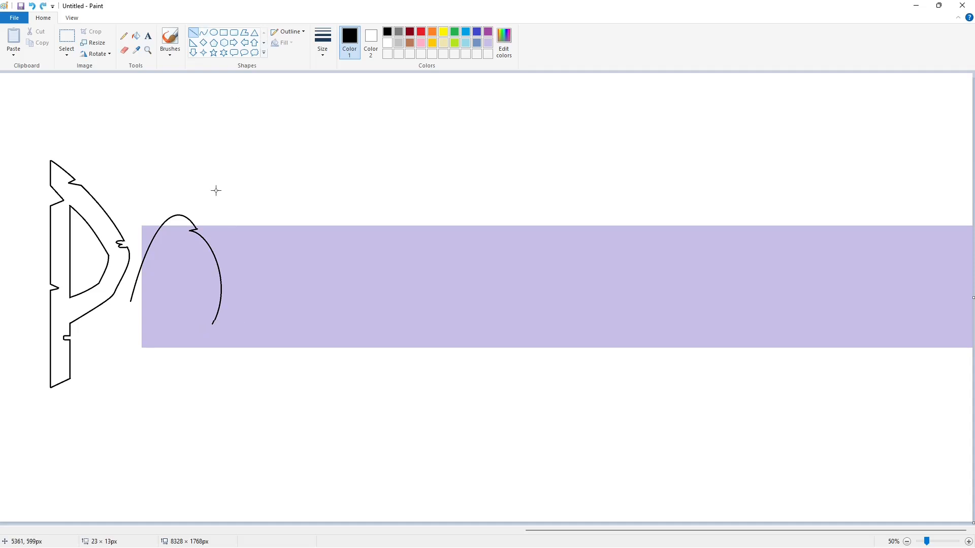
# Complete the O's lower outline with black curves, adding a zigzag notch at its lower right and a pointed notch on its left side.
pyautogui.click(203, 33)
pyautogui.doubleClick(198, 346)
pyautogui.click(235, 344)
pyautogui.moveTo(188, 351); pyautogui.dragTo(129, 308)
pyautogui.moveTo(163, 335); pyautogui.dragTo(167, 345)
pyautogui.click(123, 321)
pyautogui.click(227, 339)
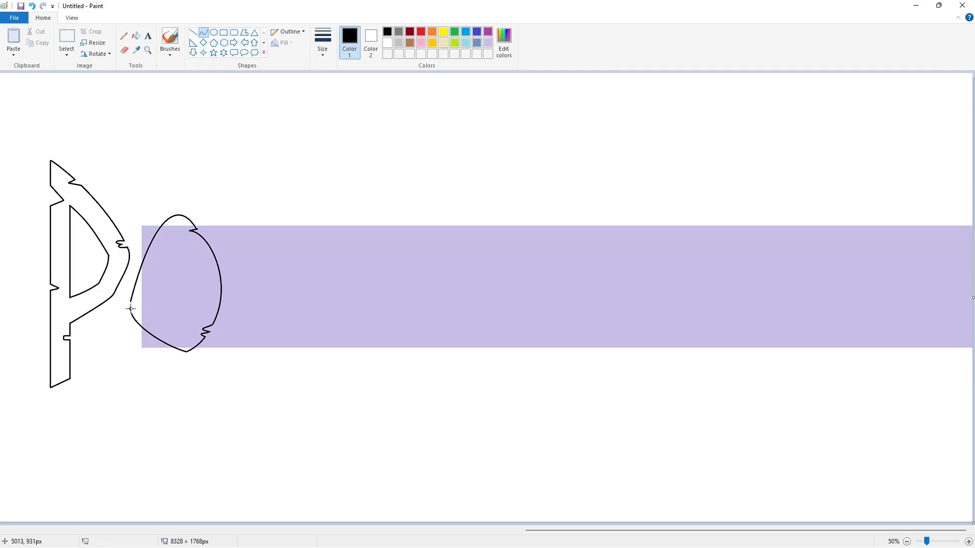
pyautogui.moveTo(150, 301); pyautogui.dragTo(152, 303)
pyautogui.click(198, 307)
# Draw the O's teardrop-shaped inner counter with three black curves.
pyautogui.moveTo(179, 239); pyautogui.dragTo(151, 308)
pyautogui.moveTo(163, 269)
pyautogui.mouseDown()
pyautogui.moveTo(189, 318)
pyautogui.moveTo(185, 329)
pyautogui.mouseUp()
pyautogui.moveTo(187, 274); pyautogui.dragTo(200, 261)
pyautogui.moveTo(204, 304); pyautogui.dragTo(213, 305)
pyautogui.click(261, 305)
pyautogui.moveTo(152, 306)
pyautogui.mouseDown()
pyautogui.moveTo(184, 329)
pyautogui.moveTo(163, 323)
pyautogui.mouseUp()
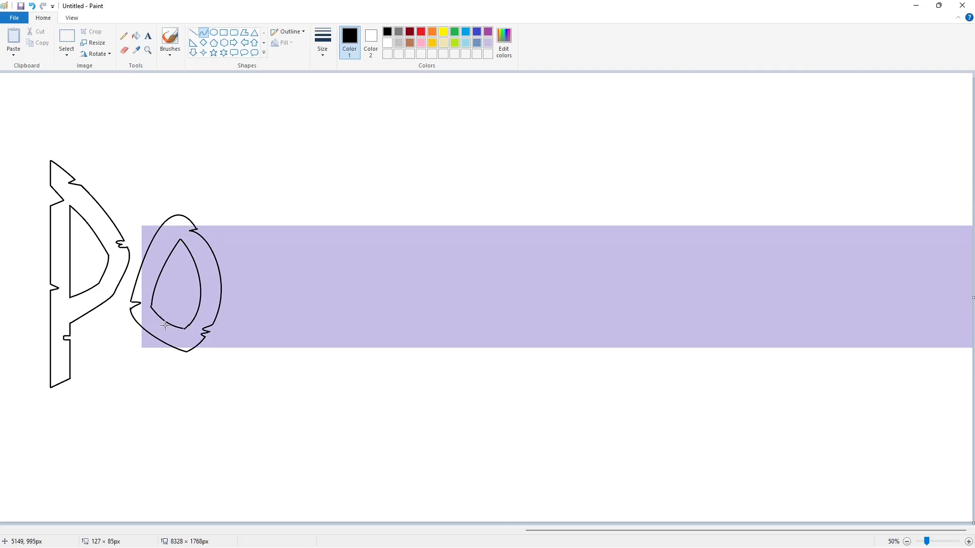
pyautogui.click(162, 323)
pyautogui.click(232, 332)
# Fill the O's body, its counter and the lavender areas around its left side with white.
pyautogui.scroll(1, 520, 447)
pyautogui.scroll(2, 520, 447)
pyautogui.click(136, 36)
pyautogui.click(387, 42)
pyautogui.scroll(-1, 406, 339)
pyautogui.click(407, 340)
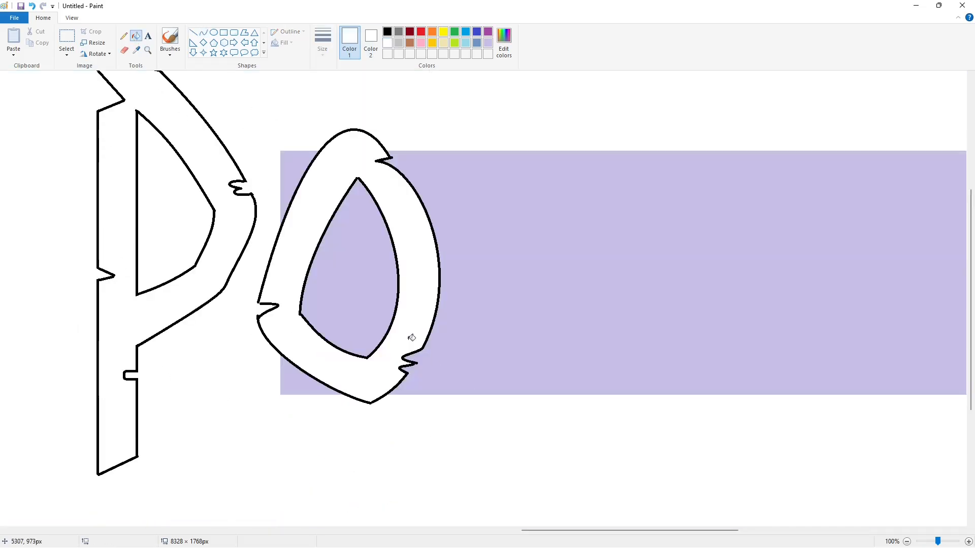
pyautogui.click(292, 173)
pyautogui.click(340, 284)
pyautogui.click(305, 383)
# Touch up the O's left notch, upper notch tip and counter using short lines in black, lavender and white.
pyautogui.click(193, 33)
pyautogui.click(386, 31)
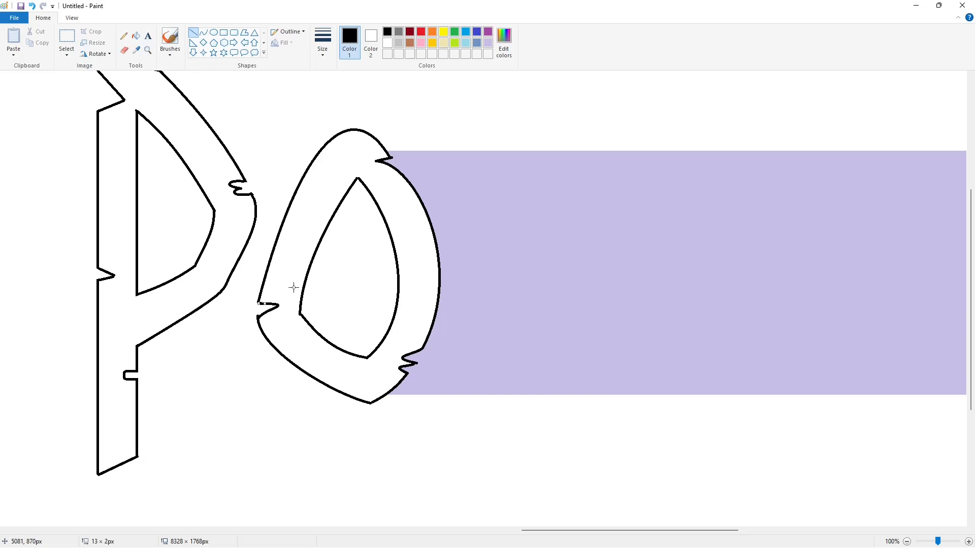
pyautogui.click(488, 43)
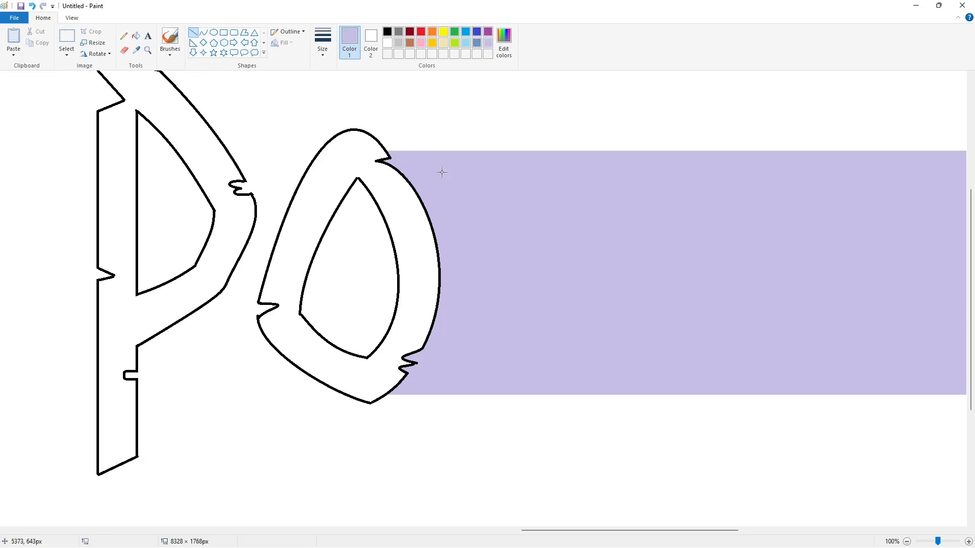
pyautogui.click(387, 43)
pyautogui.click(355, 316)
pyautogui.click(387, 32)
pyautogui.click(358, 179)
pyautogui.scroll(-1, 697, 396)
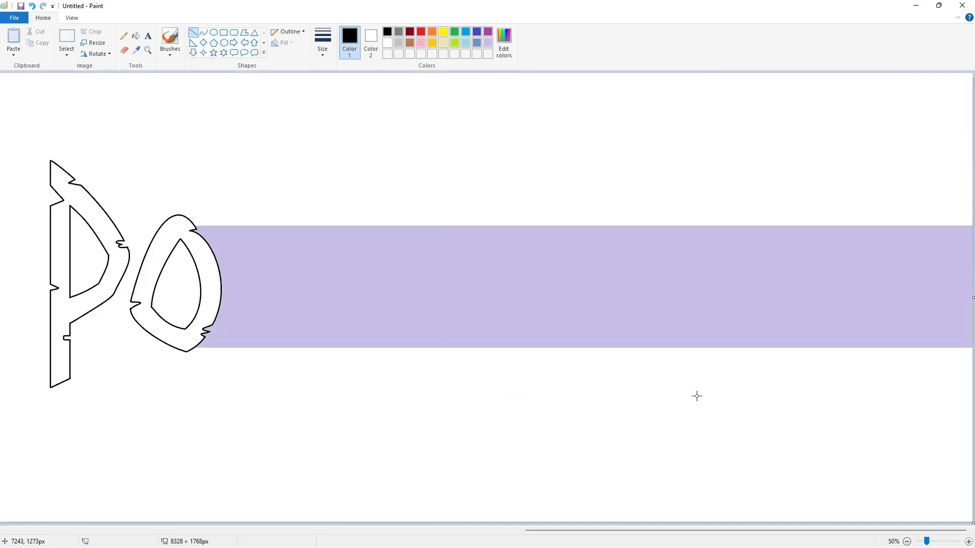
# Draw the letter C's outer edge beside the O as a black curve about 531 pixels tall, bowed toward the O.
pyautogui.click(204, 34)
pyautogui.moveTo(292, 215); pyautogui.dragTo(295, 350)
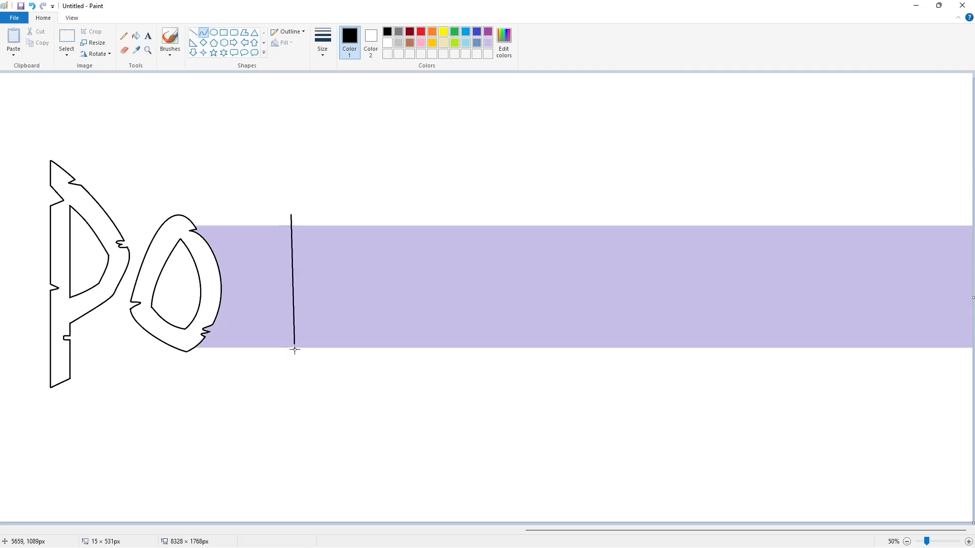
pyautogui.moveTo(294, 277); pyautogui.dragTo(219, 235)
pyautogui.moveTo(219, 305); pyautogui.dragTo(208, 340)
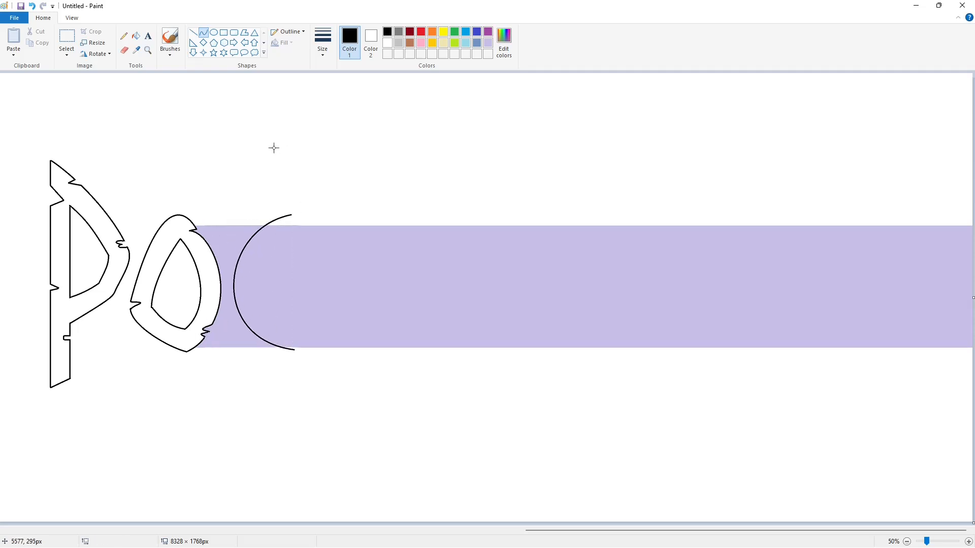
# Draw the C's upper terminal with straight black lines: a vertical drop, a slanted lower edge and an inner vertical.
pyautogui.click(193, 32)
pyautogui.moveTo(291, 215); pyautogui.dragTo(292, 256)
pyautogui.click(349, 242)
pyautogui.click(334, 263)
pyautogui.moveTo(275, 264)
pyautogui.mouseDown()
pyautogui.moveTo(276, 240)
pyautogui.moveTo(293, 332)
pyautogui.moveTo(233, 269)
pyautogui.mouseUp()
pyautogui.click(327, 246)
# Draw the C's inner curve and close its lower terminal with small curves that form a notched tip.
pyautogui.click(202, 33)
pyautogui.moveTo(244, 309); pyautogui.dragTo(250, 321)
pyautogui.hotkey('ctrl', 'z')
pyautogui.moveTo(275, 242)
pyautogui.mouseDown()
pyautogui.moveTo(291, 332)
pyautogui.moveTo(245, 282)
pyautogui.moveTo(239, 313)
pyautogui.mouseUp()
pyautogui.click(349, 315)
pyautogui.moveTo(300, 335); pyautogui.dragTo(298, 345)
pyautogui.click(346, 342)
pyautogui.click(339, 346)
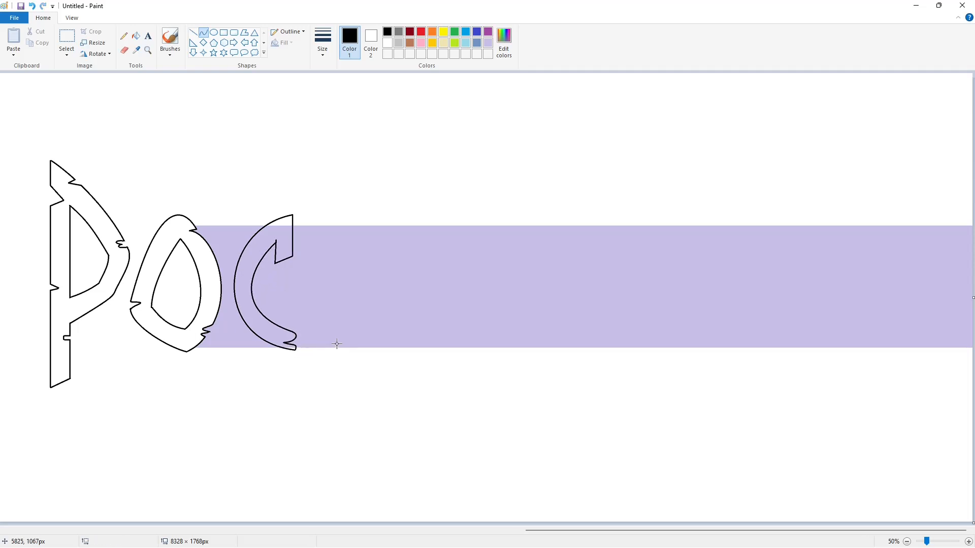
# Add a small curved notch on the C's outer left edge and a zigzag notch on its upper terminal.
pyautogui.moveTo(239, 312); pyautogui.dragTo(246, 310)
pyautogui.click(302, 242)
pyautogui.moveTo(294, 230); pyautogui.dragTo(292, 235)
pyautogui.moveTo(293, 234); pyautogui.dragTo(274, 231)
pyautogui.click(382, 315)
# Fill the C's body, its left notch and the lavender gap between the O and C with white.
pyautogui.scroll(1, 622, 485)
pyautogui.click(135, 36)
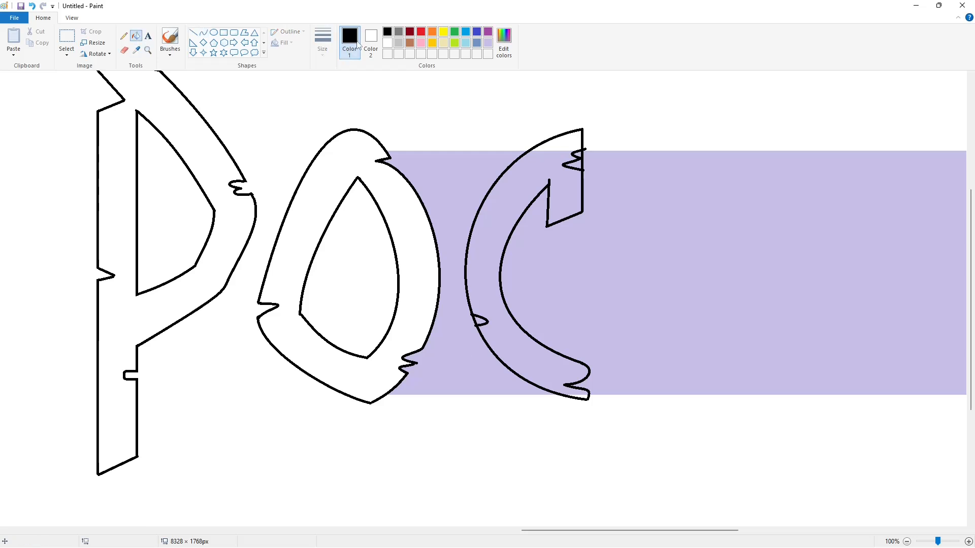
pyautogui.click(387, 43)
pyautogui.click(452, 264)
pyautogui.click(483, 239)
pyautogui.click(481, 321)
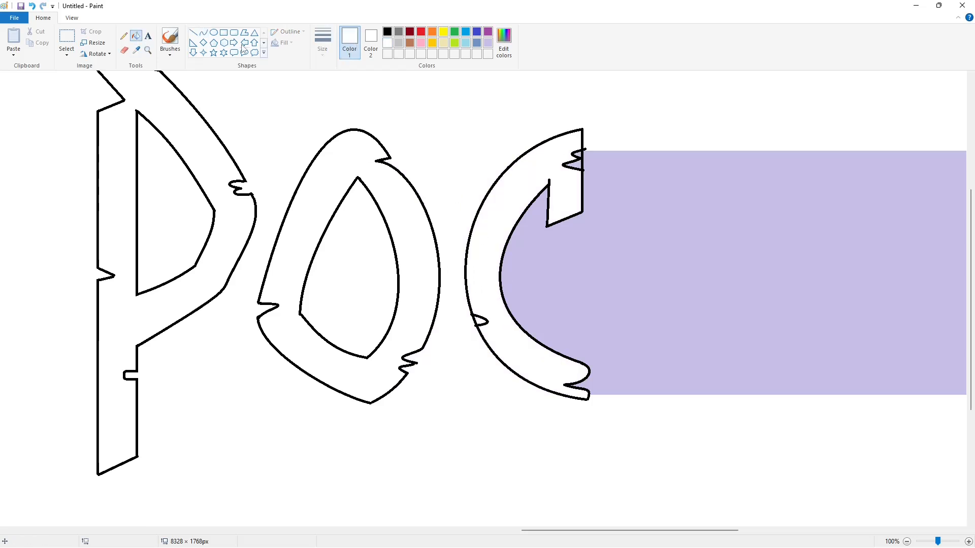
# Break the outline across the C's left notch with white lines and across its upper terminal notch with lavender lines and fill.
pyautogui.click(193, 32)
pyautogui.moveTo(467, 318); pyautogui.dragTo(478, 322)
pyautogui.click(557, 331)
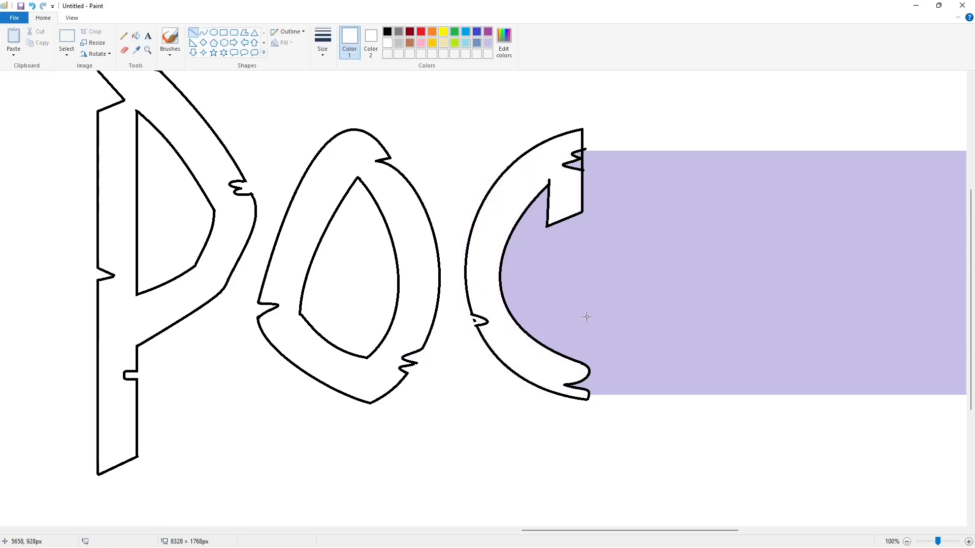
pyautogui.click(613, 142)
pyautogui.moveTo(587, 149)
pyautogui.mouseDown()
pyautogui.moveTo(582, 169)
pyautogui.moveTo(587, 155)
pyautogui.mouseUp()
pyautogui.click(622, 140)
pyautogui.click(486, 45)
pyautogui.click(636, 165)
pyautogui.click(136, 36)
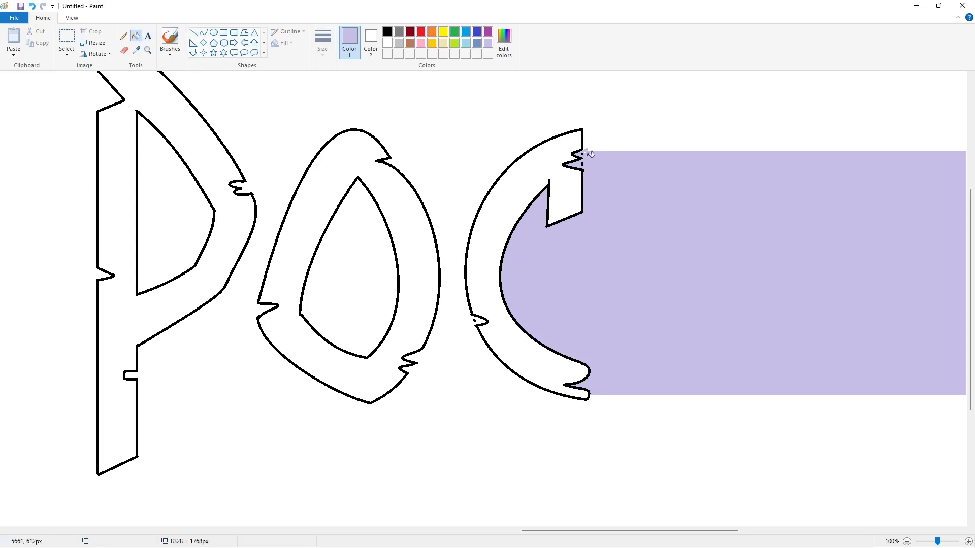
# Erase the stray tip on the C's inner terminal and the leftover outline across its left notch with white lines and fill.
pyautogui.click(193, 33)
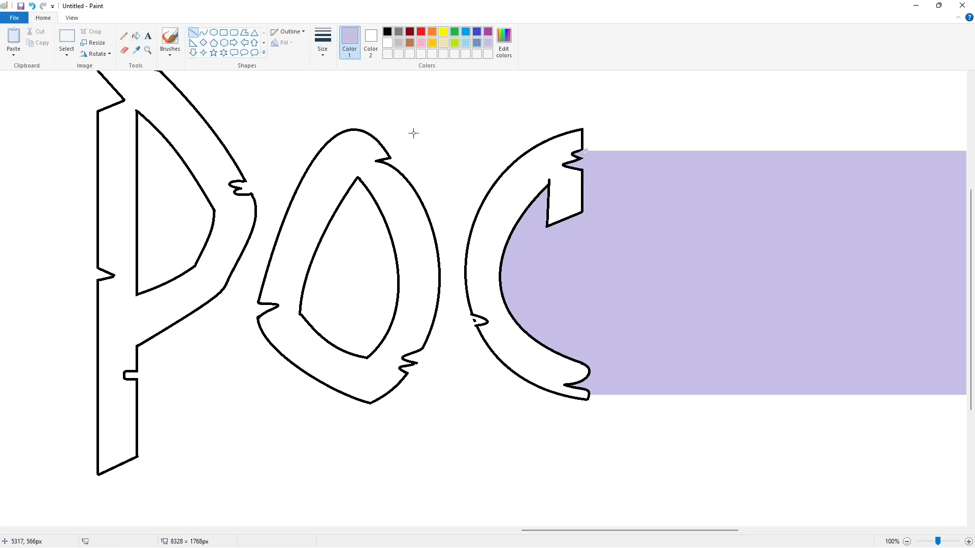
pyautogui.click(387, 43)
pyautogui.moveTo(548, 183); pyautogui.dragTo(545, 179)
pyautogui.click(136, 35)
pyautogui.click(474, 321)
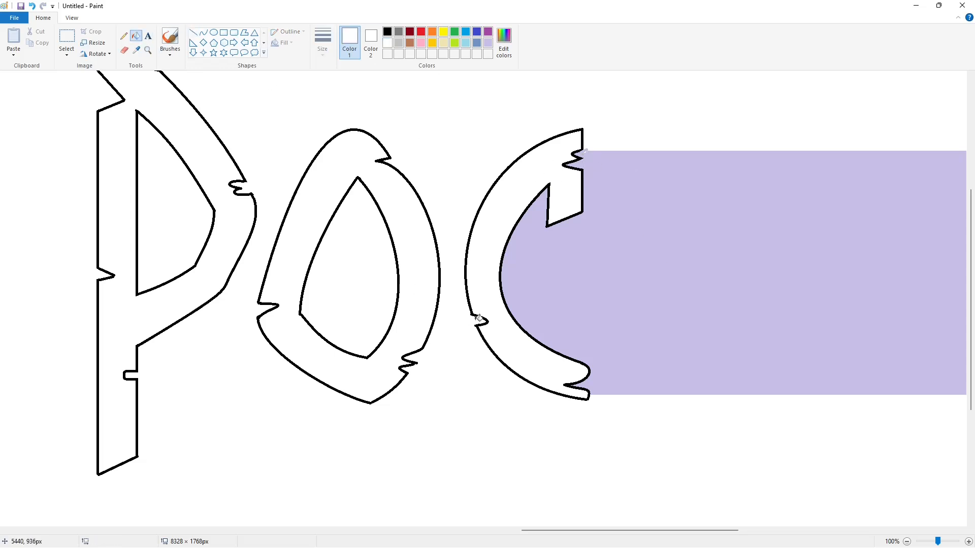
pyautogui.click(193, 33)
pyautogui.click(517, 314)
pyautogui.moveTo(465, 313); pyautogui.dragTo(474, 324)
pyautogui.click(575, 306)
pyautogui.keyDown('ctrl'); pyautogui.scroll(-4, 727, 470); pyautogui.keyUp('ctrl')
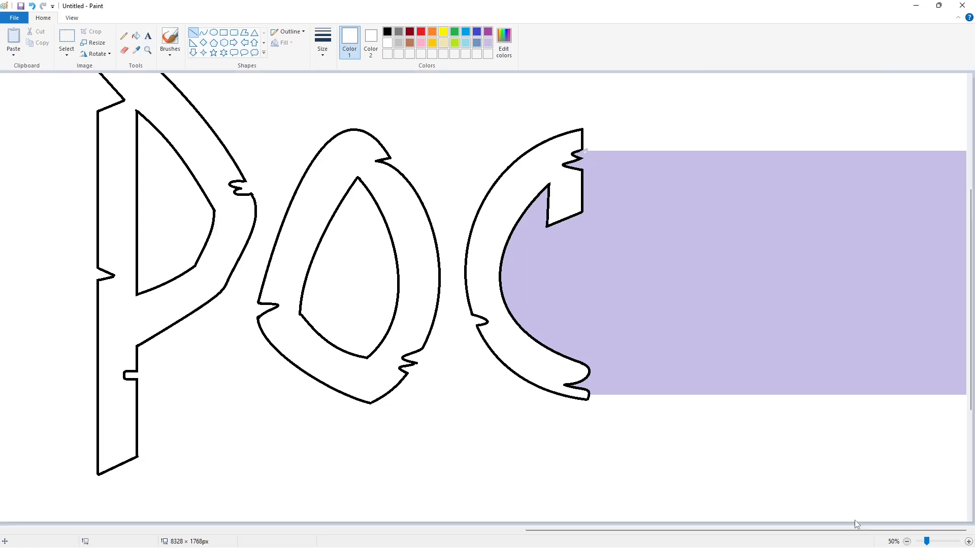
# Draw the letter A's slanted top and left edge beside the C with black curves, including a pointed notch low on the edge.
pyautogui.click(388, 33)
pyautogui.click(203, 33)
pyautogui.click(340, 226)
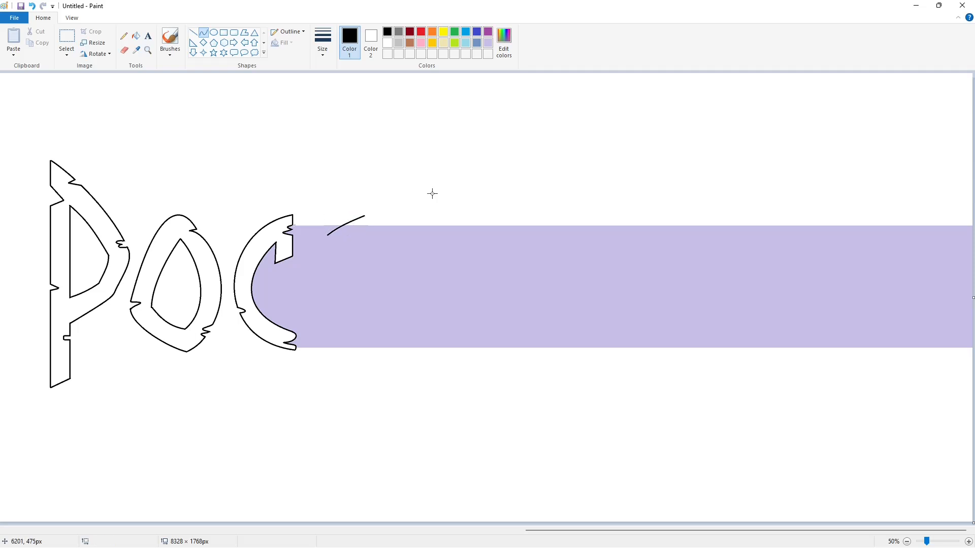
pyautogui.moveTo(327, 235); pyautogui.dragTo(315, 300)
pyautogui.moveTo(315, 303); pyautogui.dragTo(316, 305)
pyautogui.moveTo(316, 305)
pyautogui.mouseDown()
pyautogui.moveTo(339, 304)
pyautogui.moveTo(307, 322)
pyautogui.moveTo(313, 347)
pyautogui.mouseUp()
# Finish the A's jagged left foot and draw its right outer edge as a black curve about 525 pixels tall.
pyautogui.click(195, 32)
pyautogui.click(367, 315)
pyautogui.click(203, 33)
pyautogui.click(316, 339)
pyautogui.click(315, 339)
pyautogui.click(362, 331)
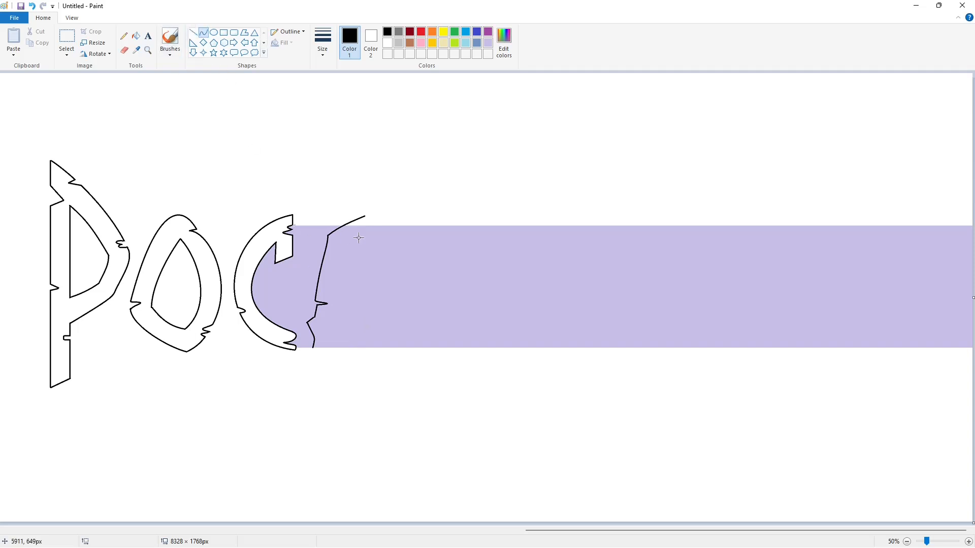
pyautogui.moveTo(365, 216); pyautogui.dragTo(392, 348)
pyautogui.moveTo(383, 278); pyautogui.dragTo(390, 268)
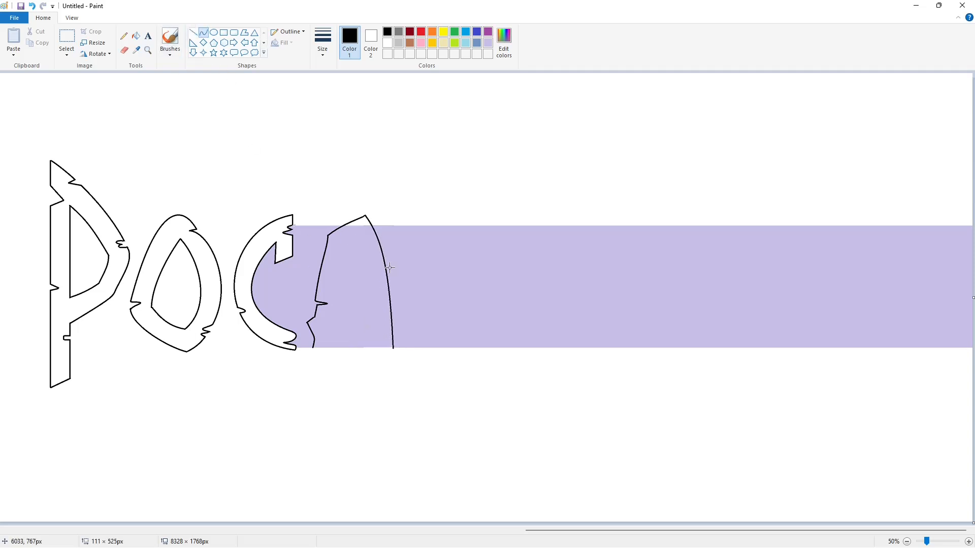
# Draw the A's inner counter with curved sides, a short slanted top and a sloping straight base.
pyautogui.click(193, 33)
pyautogui.moveTo(345, 246)
pyautogui.mouseDown()
pyautogui.moveTo(358, 241)
pyautogui.moveTo(338, 305)
pyautogui.mouseUp()
pyautogui.click(203, 33)
pyautogui.moveTo(343, 263)
pyautogui.mouseDown()
pyautogui.moveTo(339, 272)
pyautogui.moveTo(368, 291)
pyautogui.mouseUp()
pyautogui.click(339, 273)
pyautogui.moveTo(363, 269); pyautogui.dragTo(366, 266)
pyautogui.click(366, 266)
pyautogui.click(192, 32)
pyautogui.moveTo(337, 307); pyautogui.dragTo(368, 291)
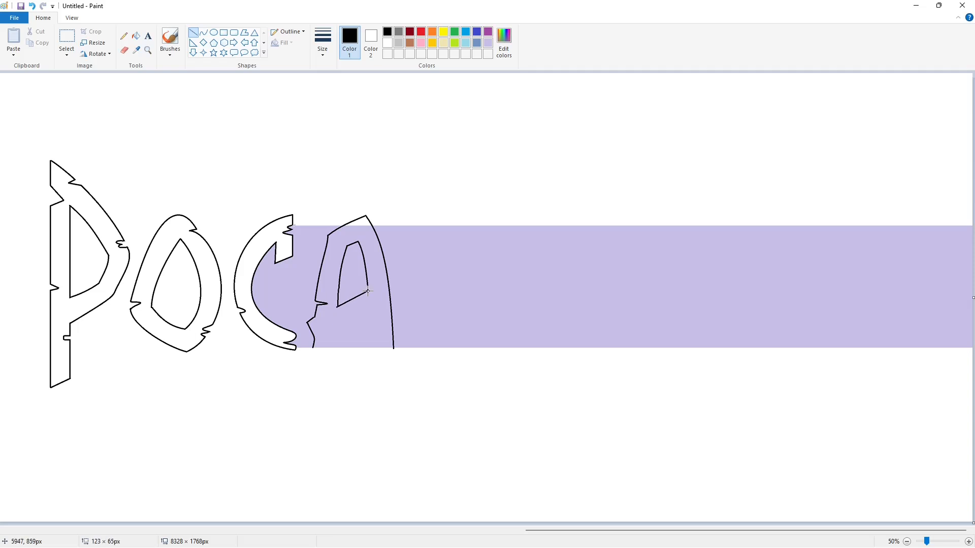
# Draw the opening between the A's legs with a slanted crossbar edge and two vertical inner lines.
pyautogui.click(343, 322)
pyautogui.moveTo(333, 329)
pyautogui.mouseDown()
pyautogui.moveTo(334, 352)
pyautogui.moveTo(371, 311)
pyautogui.moveTo(373, 350)
pyautogui.mouseUp()
pyautogui.click(414, 349)
# Add curved notches at the A's upper and lower right edge and a small rounded rectangle across its left leg's inner line.
pyautogui.click(204, 33)
pyautogui.click(372, 330)
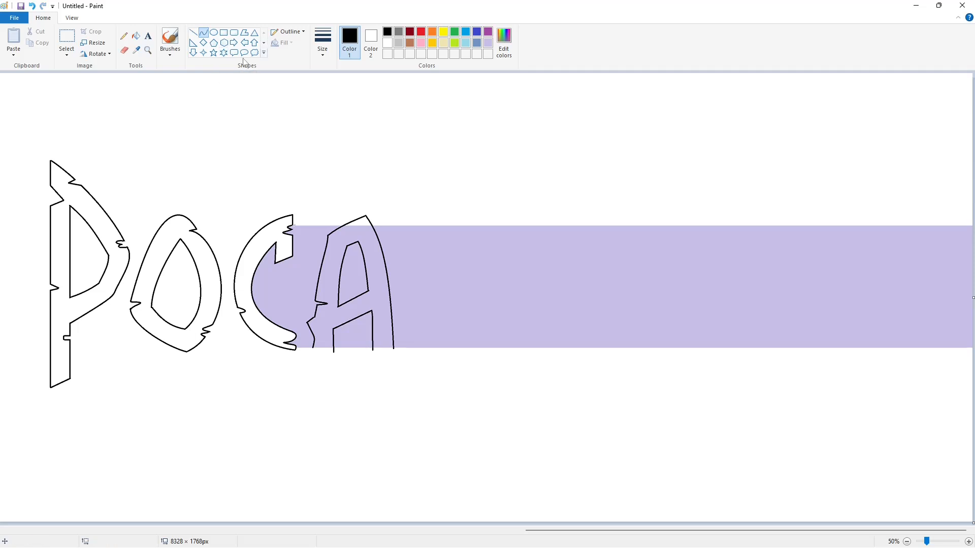
pyautogui.click(369, 229)
pyautogui.click(411, 226)
pyautogui.moveTo(363, 230); pyautogui.dragTo(373, 228)
pyautogui.click(382, 324)
pyautogui.click(409, 330)
pyautogui.moveTo(377, 327); pyautogui.dragTo(338, 341)
pyautogui.click(420, 329)
pyautogui.click(233, 32)
pyautogui.click(384, 344)
# Fill the A's body, counter and leg opening, and the area between the C and A, with white.
pyautogui.click(968, 541)
pyautogui.moveTo(526, 531)
pyautogui.mouseDown()
pyautogui.moveTo(592, 532)
pyautogui.moveTo(542, 531)
pyautogui.mouseUp()
pyautogui.click(135, 37)
pyautogui.click(387, 43)
pyautogui.click(531, 229)
pyautogui.click(617, 261)
pyautogui.click(623, 320)
pyautogui.click(626, 373)
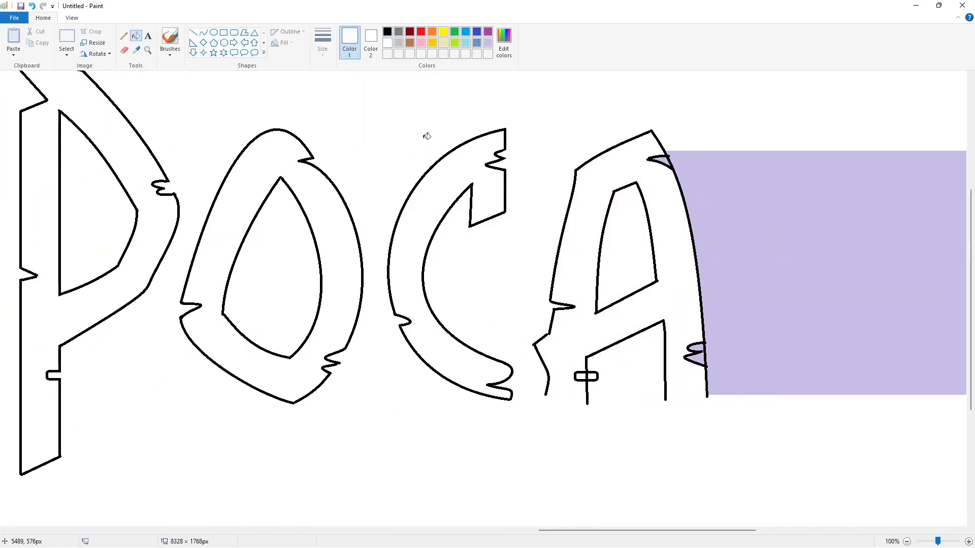
# Touch up the A's left shoulder and draw a straight black baseline across the bottom of both legs.
pyautogui.click(193, 32)
pyautogui.click(387, 31)
pyautogui.moveTo(546, 331); pyautogui.dragTo(549, 333)
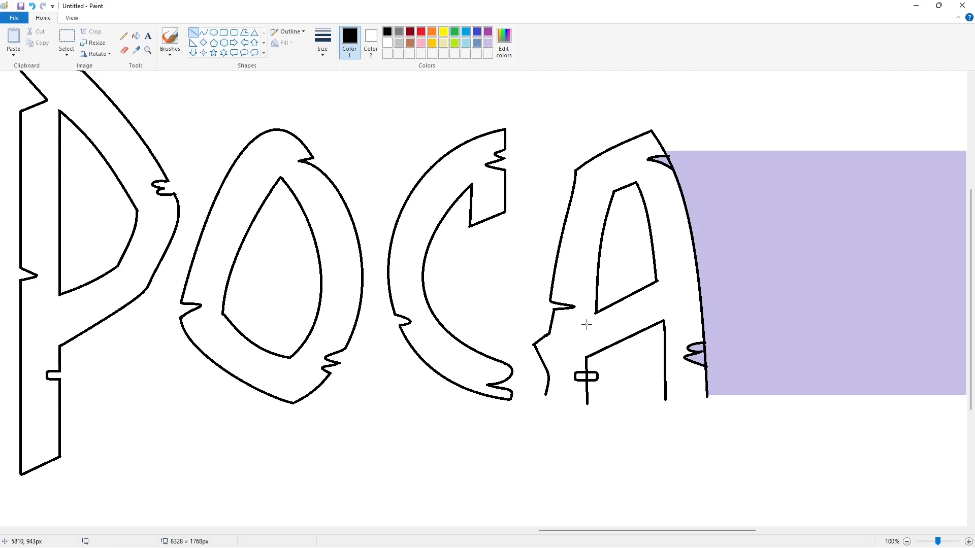
pyautogui.click(387, 42)
pyautogui.click(387, 32)
pyautogui.moveTo(712, 394); pyautogui.dragTo(545, 395)
# Remove the baseline between the A's legs, the line ends below it and the surplus half of the left-leg notch using white lines and fill.
pyautogui.scroll(1, 625, 456)
pyautogui.click(387, 42)
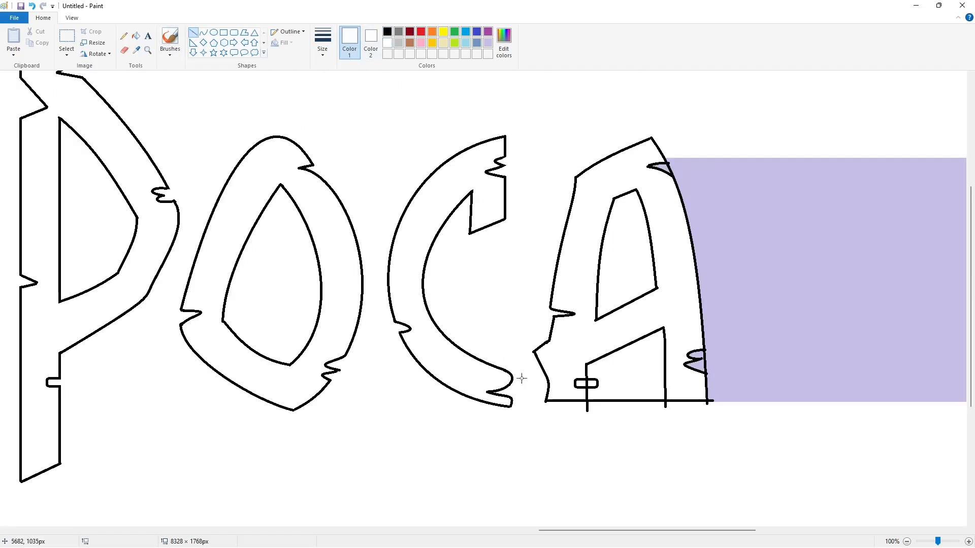
pyautogui.moveTo(593, 397); pyautogui.dragTo(594, 406)
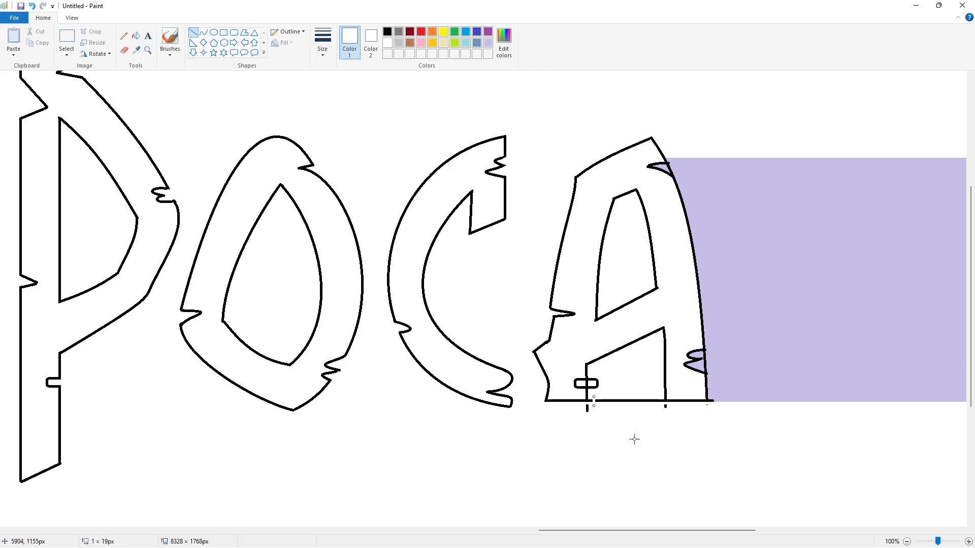
pyautogui.click(642, 446)
pyautogui.moveTo(664, 396); pyautogui.dragTo(664, 406)
pyautogui.click(698, 444)
pyautogui.click(623, 383)
pyautogui.moveTo(589, 394); pyautogui.dragTo(588, 383)
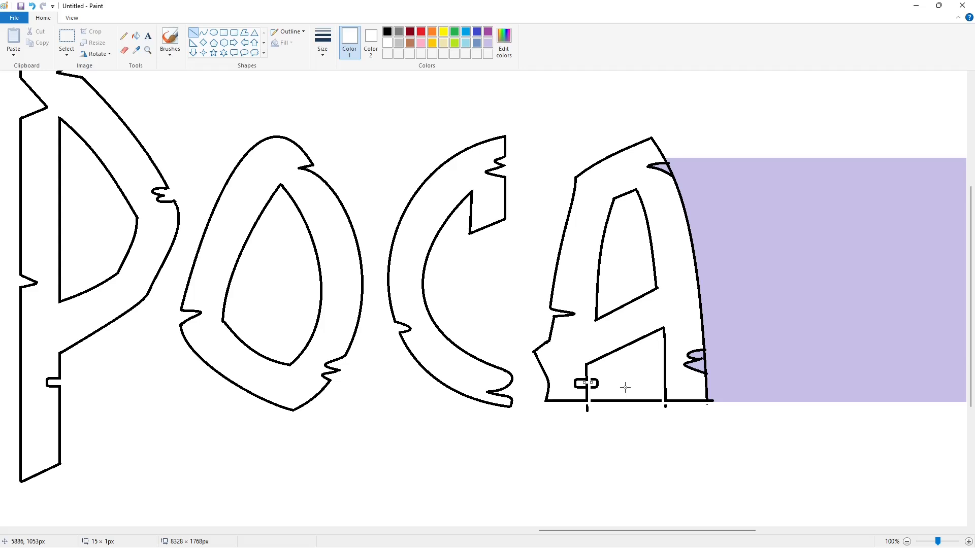
pyautogui.click(586, 384)
pyautogui.click(136, 36)
pyautogui.click(612, 401)
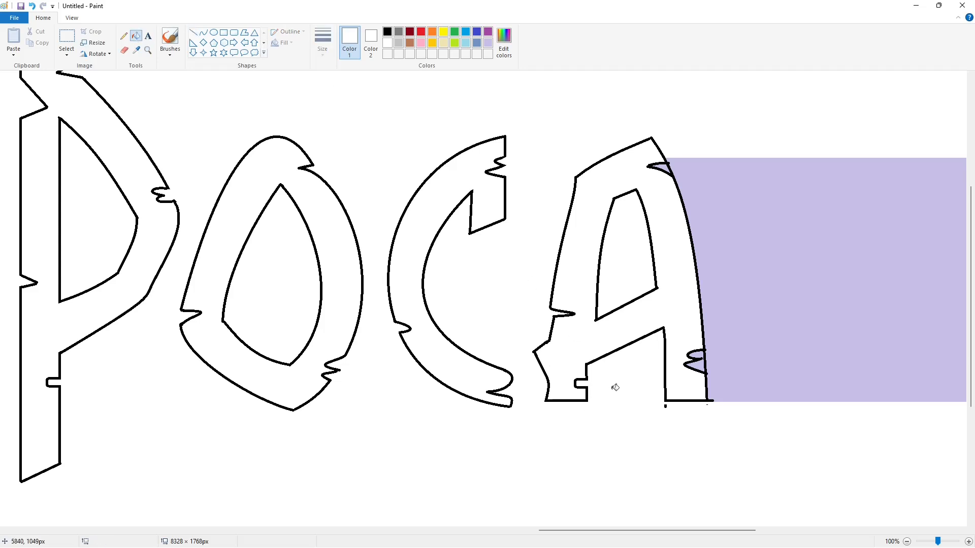
# Open the A's upper and lower right notches and trim the baseline's overhanging end with lavender lines and fill.
pyautogui.click(193, 32)
pyautogui.click(488, 42)
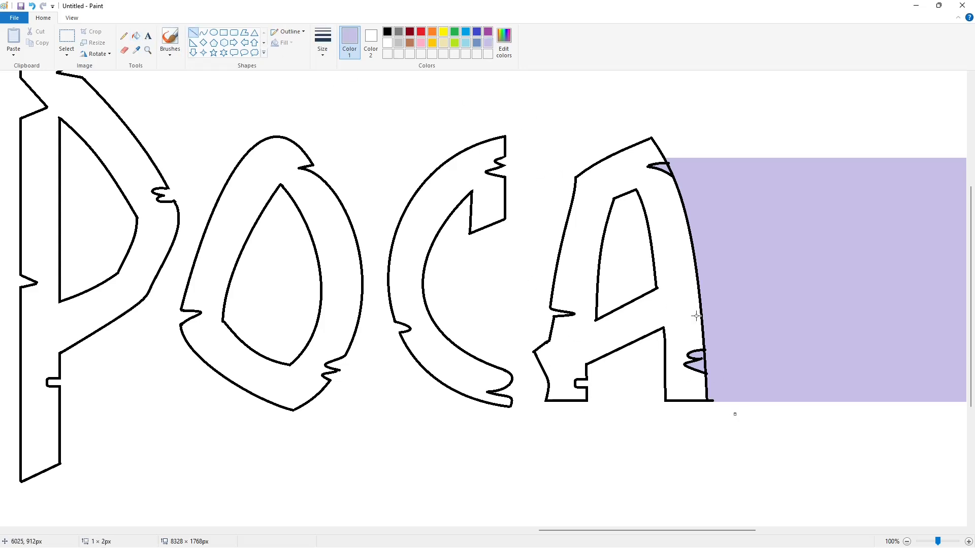
pyautogui.moveTo(711, 407); pyautogui.dragTo(710, 412)
pyautogui.moveTo(701, 367); pyautogui.dragTo(715, 351)
pyautogui.moveTo(668, 168)
pyautogui.mouseDown()
pyautogui.moveTo(683, 184)
pyautogui.moveTo(676, 166)
pyautogui.mouseUp()
pyautogui.click(684, 179)
pyautogui.click(140, 34)
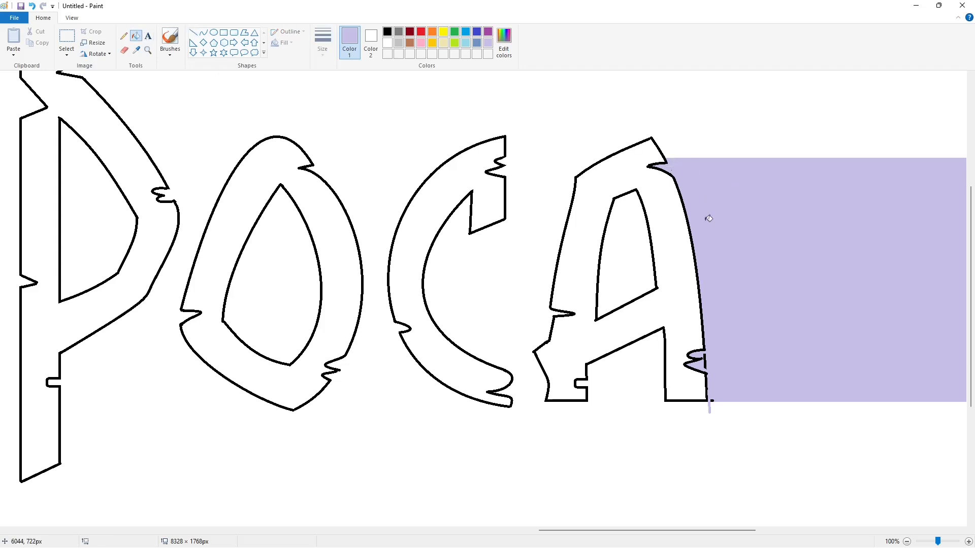
pyautogui.click(193, 33)
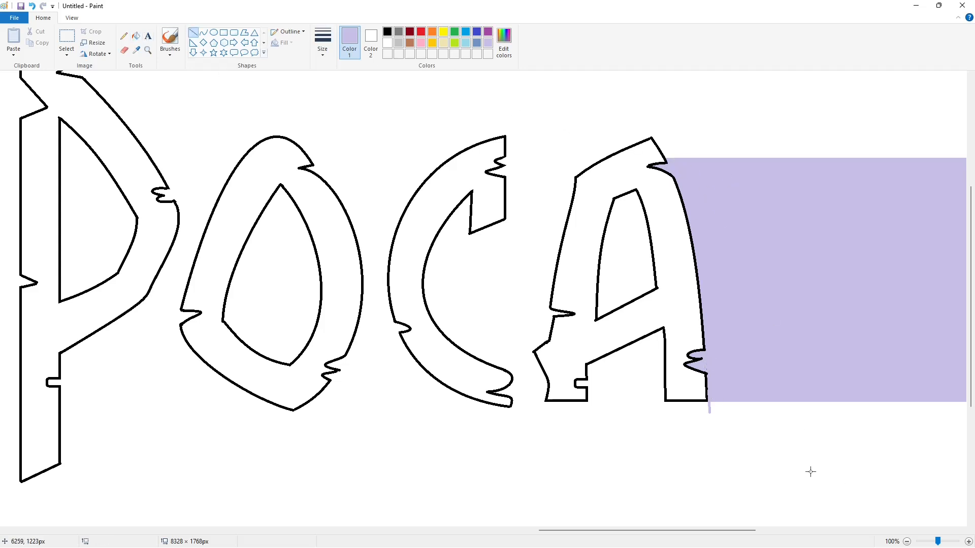
# Draw the H's two black stems with slanted tops and two slanted crossbar lines to the right of the A.
pyautogui.click(388, 44)
pyautogui.scroll(-1, 899, 516)
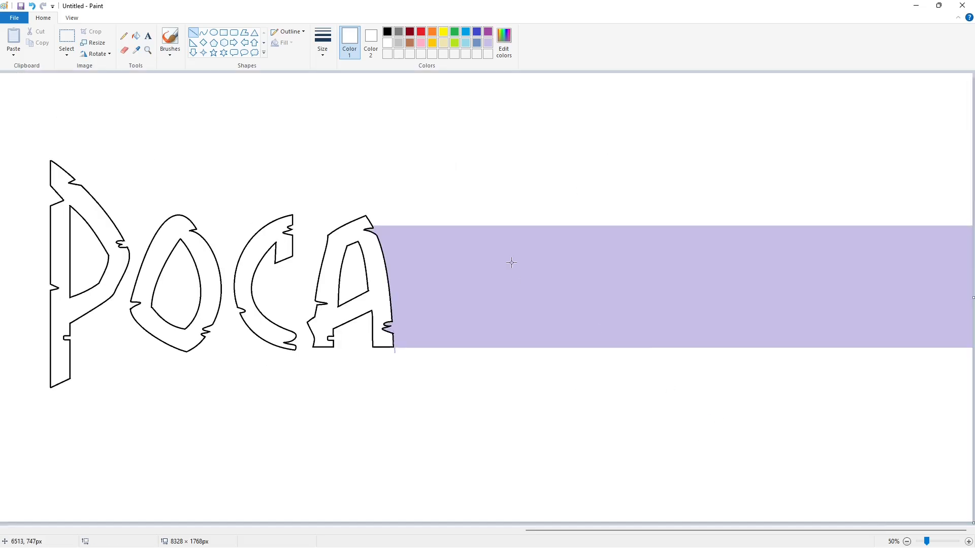
pyautogui.click(387, 32)
pyautogui.moveTo(415, 218); pyautogui.dragTo(415, 357)
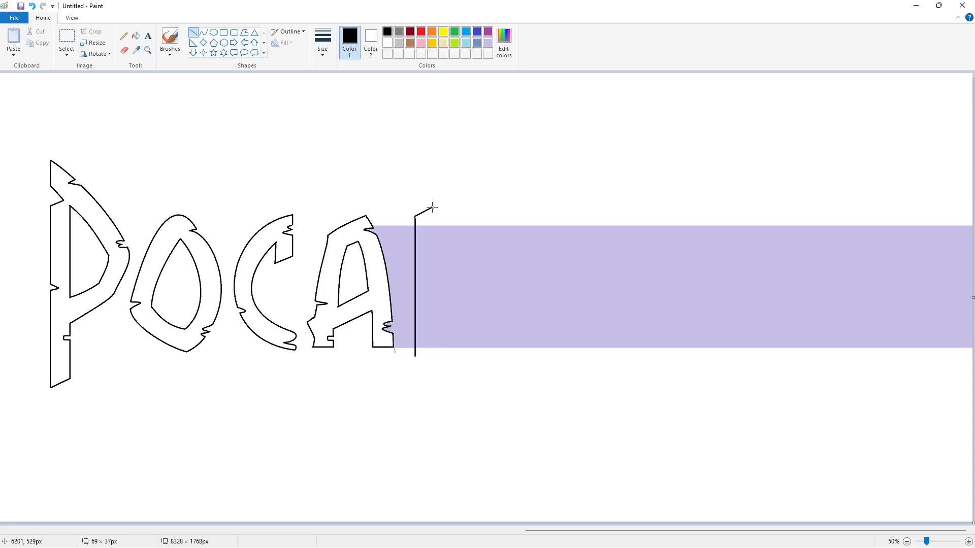
pyautogui.moveTo(433, 207); pyautogui.dragTo(433, 366)
pyautogui.moveTo(467, 215)
pyautogui.mouseDown()
pyautogui.moveTo(468, 366)
pyautogui.moveTo(482, 219)
pyautogui.moveTo(509, 250)
pyautogui.moveTo(486, 225)
pyautogui.moveTo(486, 356)
pyautogui.mouseUp()
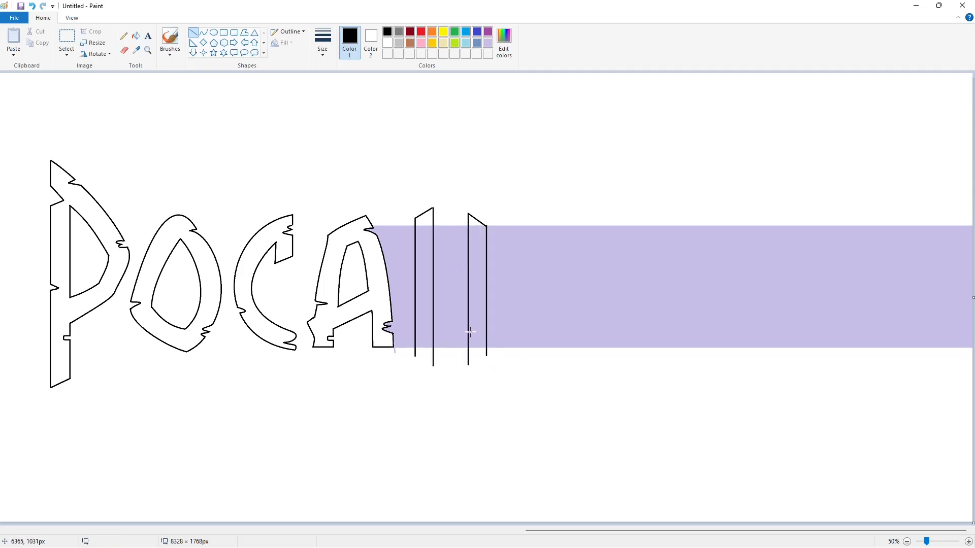
pyautogui.moveTo(407, 298)
pyautogui.mouseDown()
pyautogui.moveTo(475, 266)
pyautogui.moveTo(490, 290)
pyautogui.moveTo(473, 287)
pyautogui.mouseUp()
# Draw a black curve from the H crossbar's left tip to the left stem and two small curved notches on that stem's outer edge.
pyautogui.click(203, 32)
pyautogui.moveTo(406, 298); pyautogui.dragTo(411, 303)
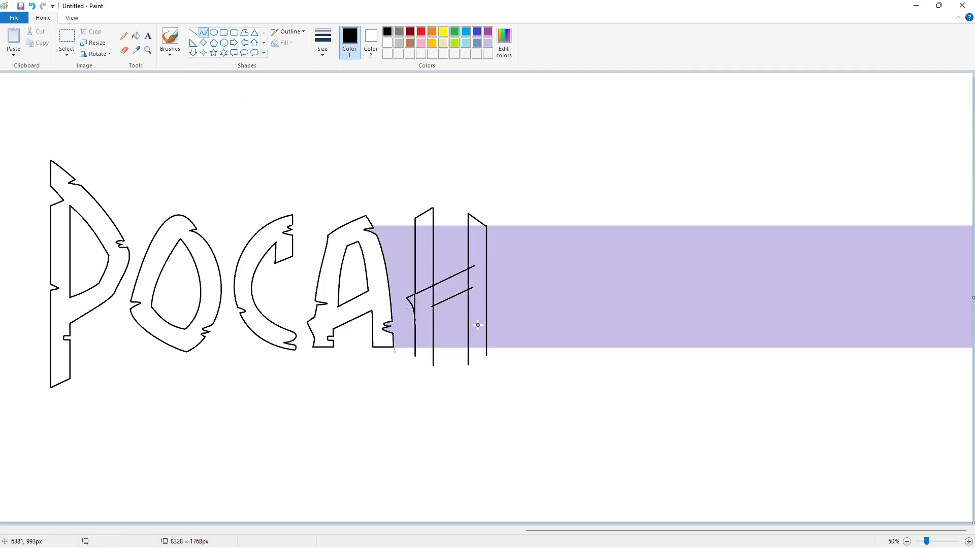
pyautogui.moveTo(415, 251); pyautogui.dragTo(415, 247)
pyautogui.click(424, 246)
pyautogui.click(427, 250)
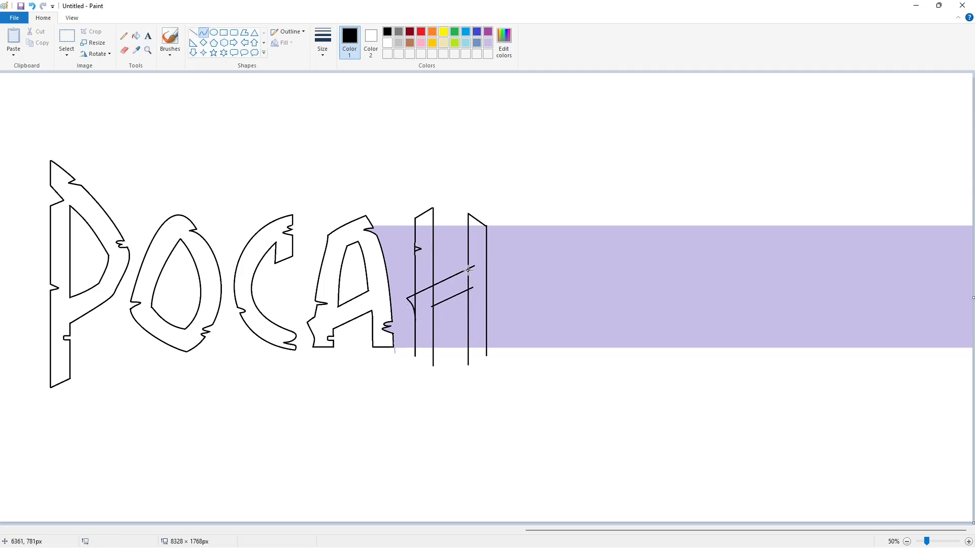
pyautogui.click(421, 255)
# Draw flat black notch ellipses across the H's outer right edge and inner left edge, about 59 × 13 px, and undo the stray one below.
pyautogui.click(213, 32)
pyautogui.moveTo(478, 288); pyautogui.dragTo(495, 294)
pyautogui.moveTo(425, 332); pyautogui.dragTo(440, 336)
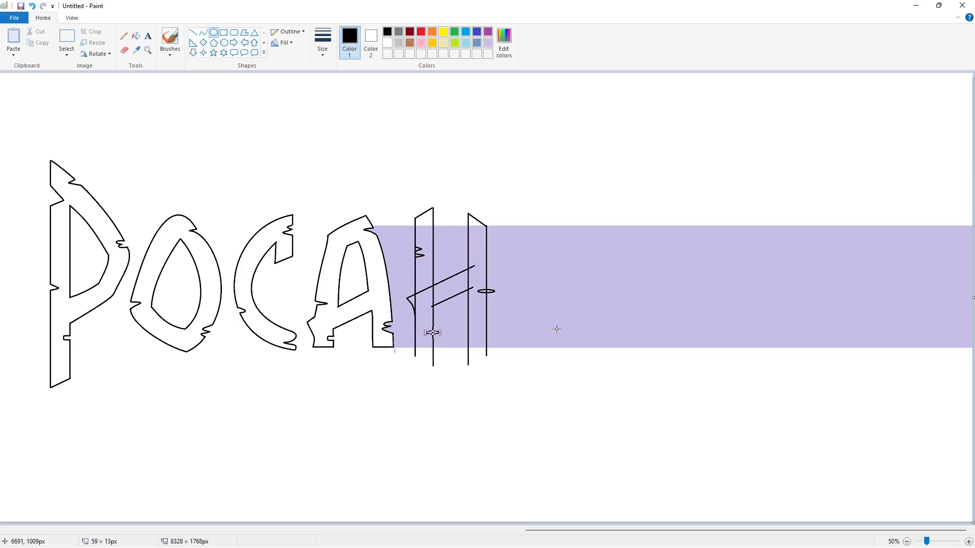
pyautogui.scroll(1, 674, 499)
pyautogui.moveTo(674, 499); pyautogui.dragTo(612, 491)
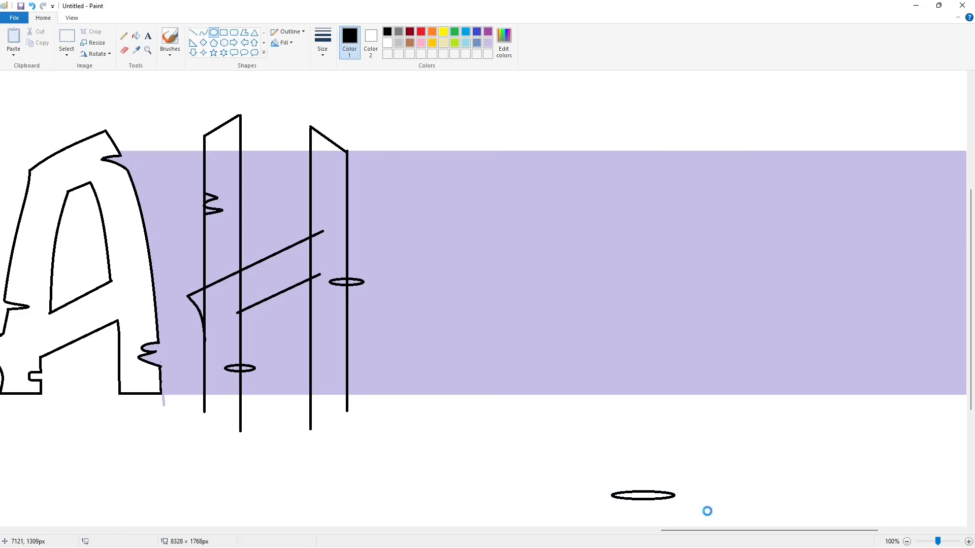
pyautogui.hotkey('ctrl', 'z')
# Fill the H's stems, notches and leg opening, and the area between the A and H, with white.
pyautogui.moveTo(714, 530); pyautogui.dragTo(669, 530)
pyautogui.click(136, 36)
pyautogui.click(387, 43)
pyautogui.click(375, 198)
pyautogui.click(421, 234)
pyautogui.click(475, 218)
pyautogui.click(453, 331)
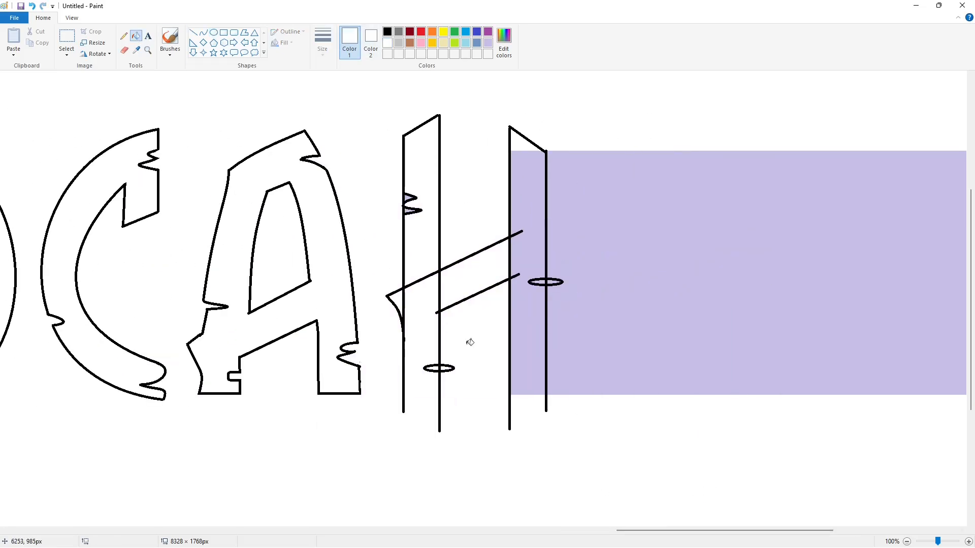
pyautogui.click(528, 244)
pyautogui.click(537, 282)
# Draw a straight black baseline across the bottom of both H legs.
pyautogui.click(193, 32)
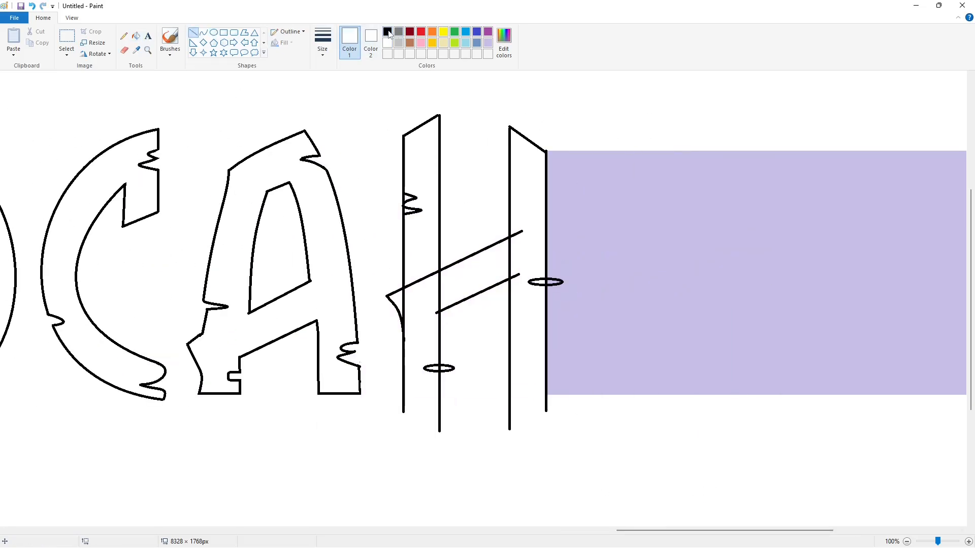
pyautogui.click(387, 32)
pyautogui.moveTo(404, 394); pyautogui.dragTo(558, 394)
# Separate the H's surplus baseline, leg ends, ellipse half and crossbar overlaps from the outline with straight white lines.
pyautogui.click(387, 43)
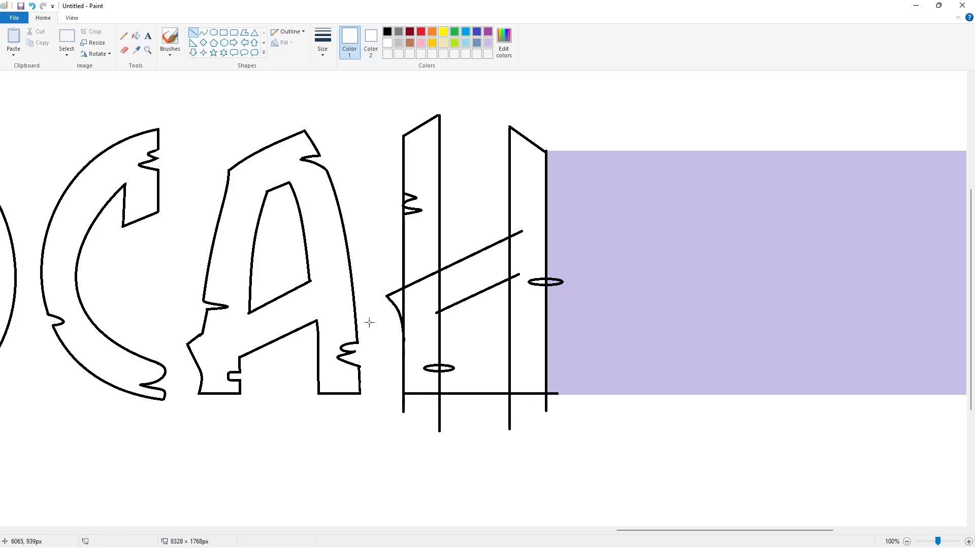
pyautogui.moveTo(397, 398); pyautogui.dragTo(577, 397)
pyautogui.moveTo(506, 383); pyautogui.dragTo(506, 402)
pyautogui.moveTo(442, 352); pyautogui.dragTo(442, 400)
pyautogui.moveTo(407, 264); pyautogui.dragTo(408, 352)
pyautogui.moveTo(433, 251); pyautogui.dragTo(433, 334)
pyautogui.moveTo(512, 227); pyautogui.dragTo(512, 335)
# Fill the H's detached crossbar overlaps, ellipse half, baseline between the legs and line ends below it with white.
pyautogui.click(136, 37)
pyautogui.click(423, 279)
pyautogui.click(452, 369)
pyautogui.click(475, 393)
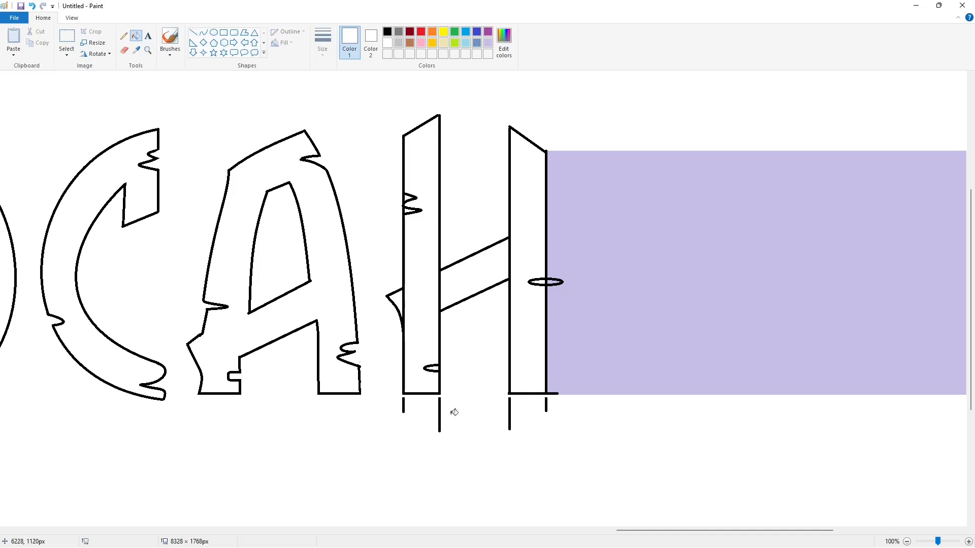
pyautogui.click(439, 413)
pyautogui.click(403, 406)
pyautogui.click(509, 414)
pyautogui.click(546, 403)
# Open the H's left-stem notches and lower inner notch with white lines and cut off the baseline's overhanging end.
pyautogui.click(193, 32)
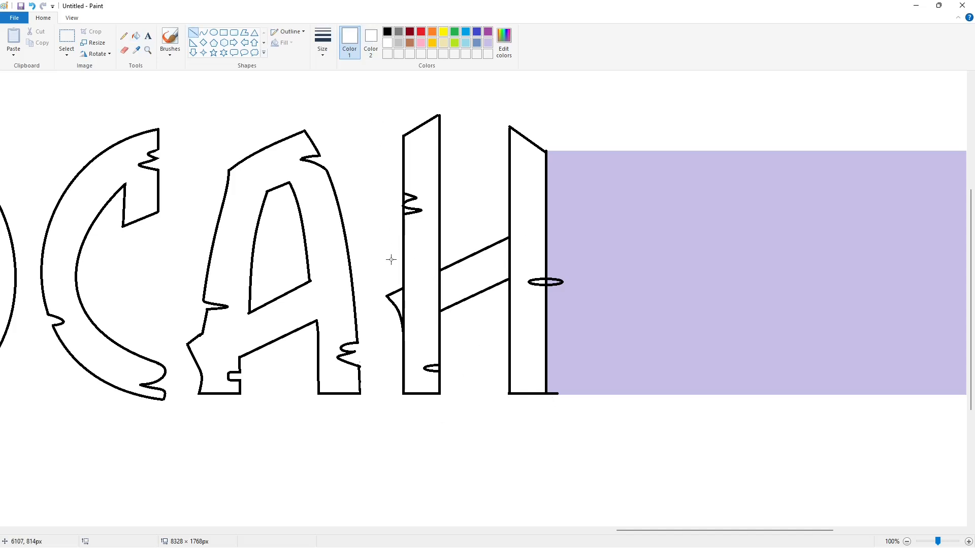
pyautogui.moveTo(397, 196); pyautogui.dragTo(388, 215)
pyautogui.click(414, 193)
pyautogui.click(428, 222)
pyautogui.click(464, 216)
pyautogui.moveTo(438, 368); pyautogui.dragTo(444, 369)
pyautogui.moveTo(549, 385); pyautogui.dragTo(549, 404)
pyautogui.click(574, 414)
# Remove the stem segments crossing the H's crossbar and left spur with white lines and fill, and touch up the spur's lower joint.
pyautogui.moveTo(402, 312); pyautogui.dragTo(405, 338)
pyautogui.click(409, 319)
pyautogui.moveTo(431, 279); pyautogui.dragTo(430, 279)
pyautogui.moveTo(501, 250); pyautogui.dragTo(516, 236)
pyautogui.moveTo(493, 281); pyautogui.dragTo(523, 272)
pyautogui.moveTo(442, 306); pyautogui.dragTo(431, 316)
pyautogui.click(136, 35)
pyautogui.click(404, 304)
pyautogui.click(440, 292)
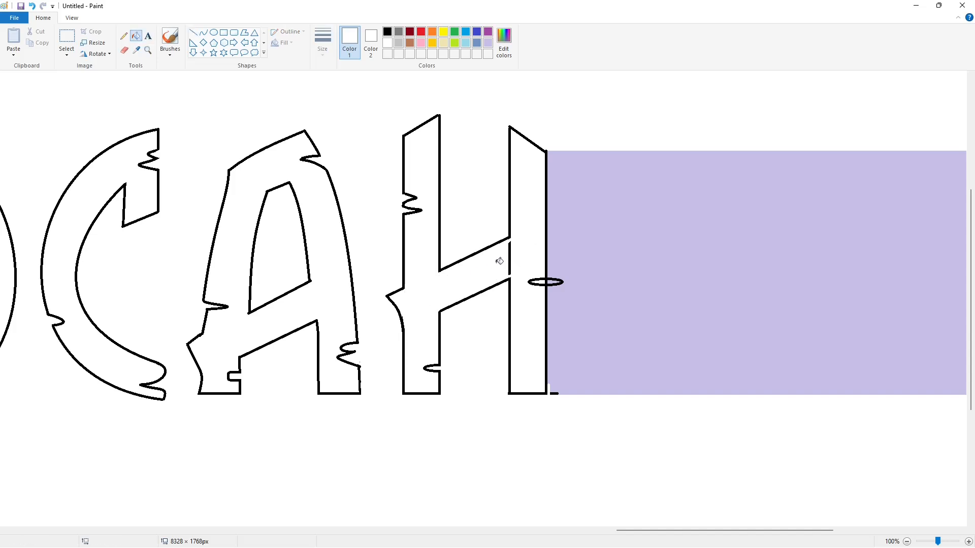
pyautogui.click(510, 259)
pyautogui.click(193, 32)
pyautogui.moveTo(406, 325); pyautogui.dragTo(402, 312)
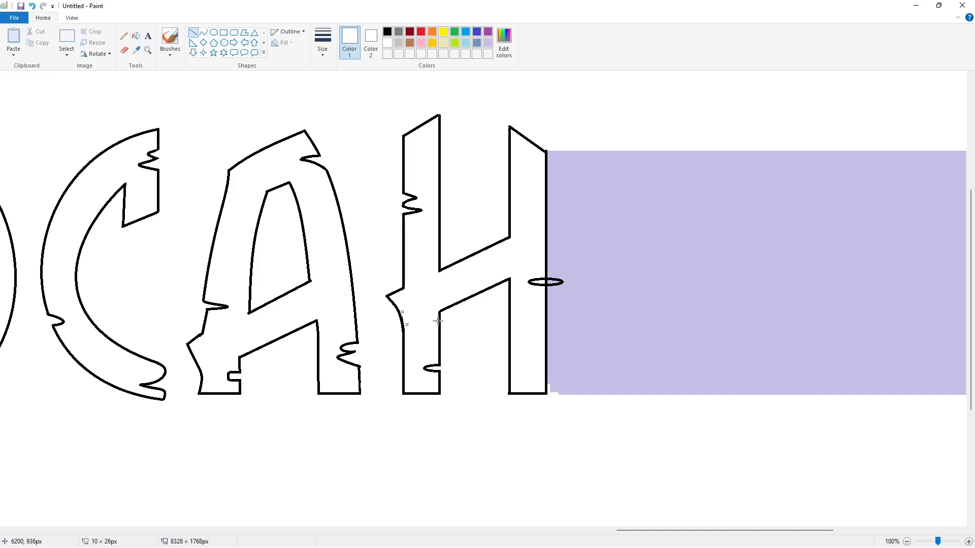
# Open the H's right-stem notch and remove the ellipse's outer half with a lavender line and fill.
pyautogui.click(488, 43)
pyautogui.moveTo(548, 265)
pyautogui.mouseDown()
pyautogui.moveTo(548, 294)
pyautogui.moveTo(551, 281)
pyautogui.mouseUp()
pyautogui.click(136, 35)
pyautogui.click(561, 282)
# Copy the first O and place the duplicate in the empty area below the lettering.
pyautogui.scroll(-1, 767, 436)
pyautogui.click(67, 38)
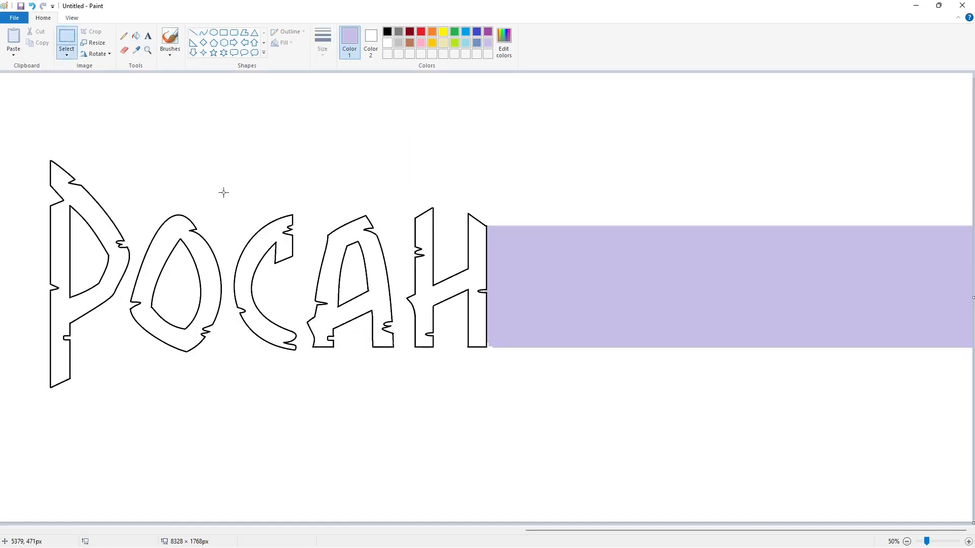
pyautogui.moveTo(225, 193); pyautogui.dragTo(124, 390)
pyautogui.hotkey('ctrl', 'c')
pyautogui.hotkey('ctrl', 'v')
pyautogui.moveTo(66, 176); pyautogui.dragTo(215, 478)
# Turn on transparent selection and clear the stray fragments around the duplicated O with white fill and the eraser.
pyautogui.click(67, 53)
pyautogui.click(85, 146)
pyautogui.click(387, 43)
pyautogui.click(124, 51)
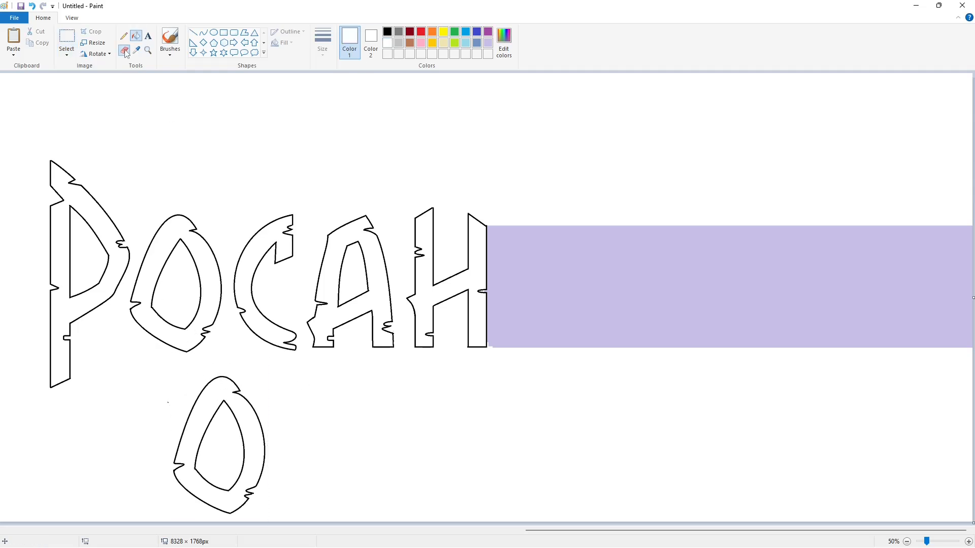
pyautogui.click(323, 40)
pyautogui.click(323, 131)
# Copy the cleaned O and place the duplicate directly right of the H over the lavender bar.
pyautogui.click(66, 38)
pyautogui.moveTo(126, 356); pyautogui.dragTo(305, 521)
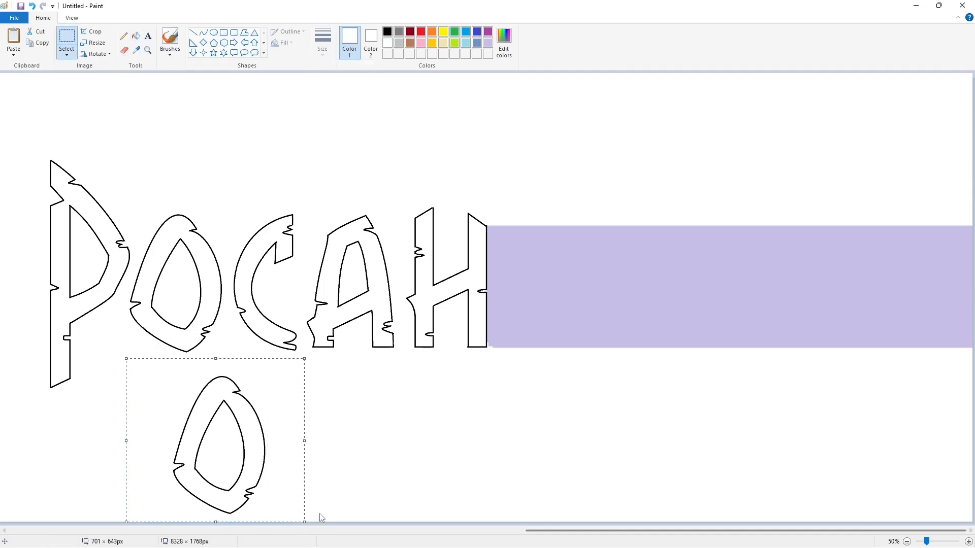
pyautogui.hotkey('ctrl', 'c')
pyautogui.hotkey('ctrl', 'v')
pyautogui.moveTo(94, 173); pyautogui.dragTo(545, 296)
pyautogui.click(676, 401)
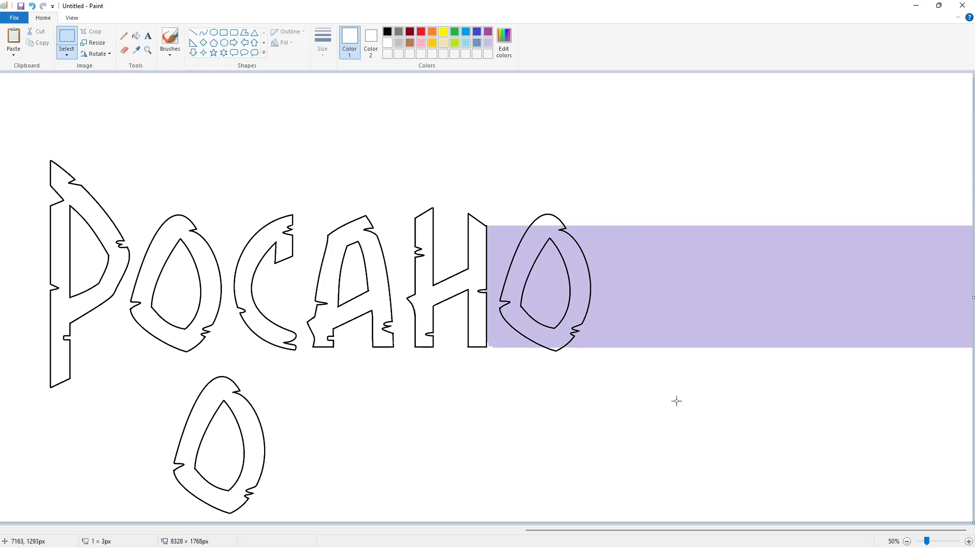
# Fill the second O's body and counter, and the area between the H and O, with white.
pyautogui.click(136, 35)
pyautogui.click(493, 264)
pyautogui.click(546, 295)
pyautogui.click(546, 240)
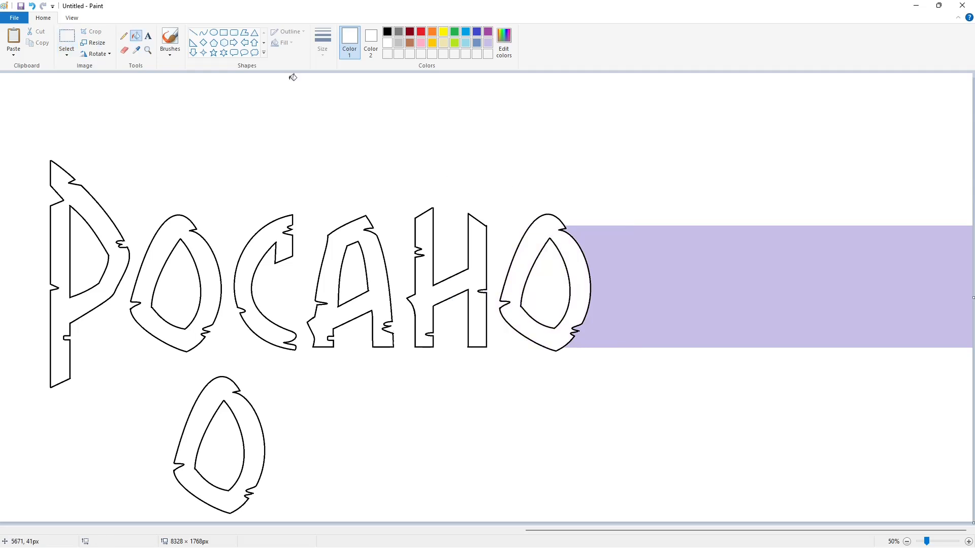
# Draw the N's black outline right of the O with a left stem, two diagonal lines and a flat-topped right stem about 69 px wide.
pyautogui.click(193, 32)
pyautogui.click(388, 31)
pyautogui.moveTo(606, 217)
pyautogui.mouseDown()
pyautogui.moveTo(606, 359)
pyautogui.moveTo(658, 250)
pyautogui.moveTo(626, 358)
pyautogui.mouseUp()
pyautogui.moveTo(626, 248); pyautogui.dragTo(659, 273)
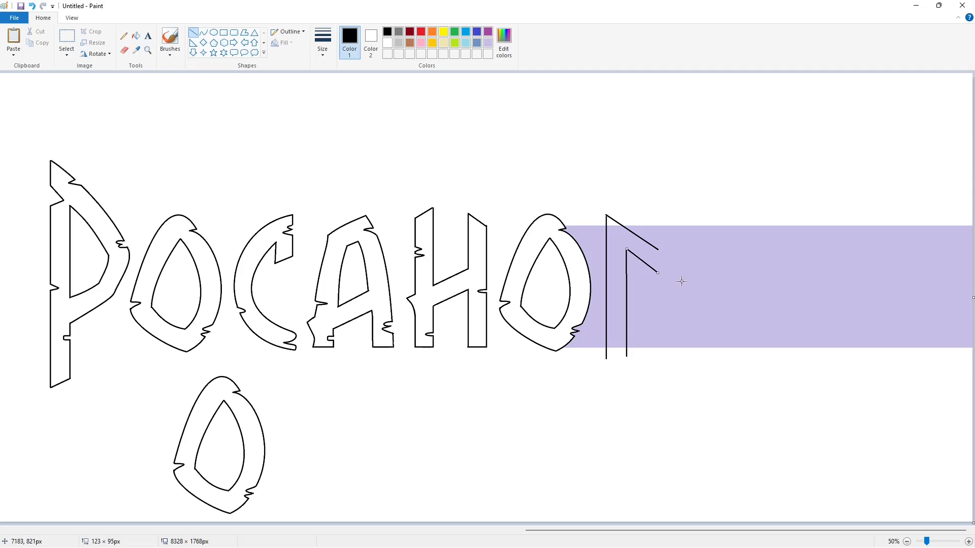
pyautogui.moveTo(658, 215); pyautogui.dragTo(659, 356)
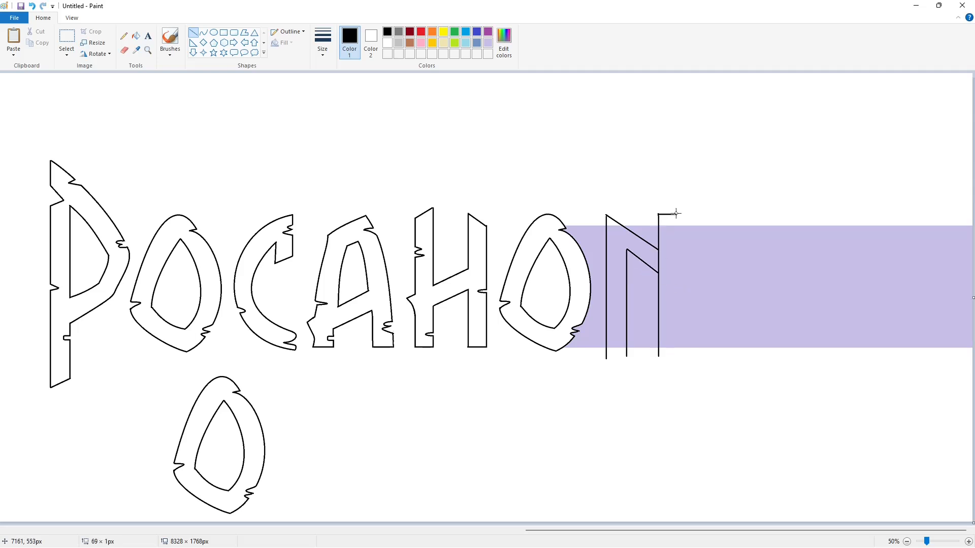
pyautogui.moveTo(658, 214)
pyautogui.mouseDown()
pyautogui.moveTo(676, 213)
pyautogui.moveTo(676, 366)
pyautogui.mouseUp()
pyautogui.click(716, 370)
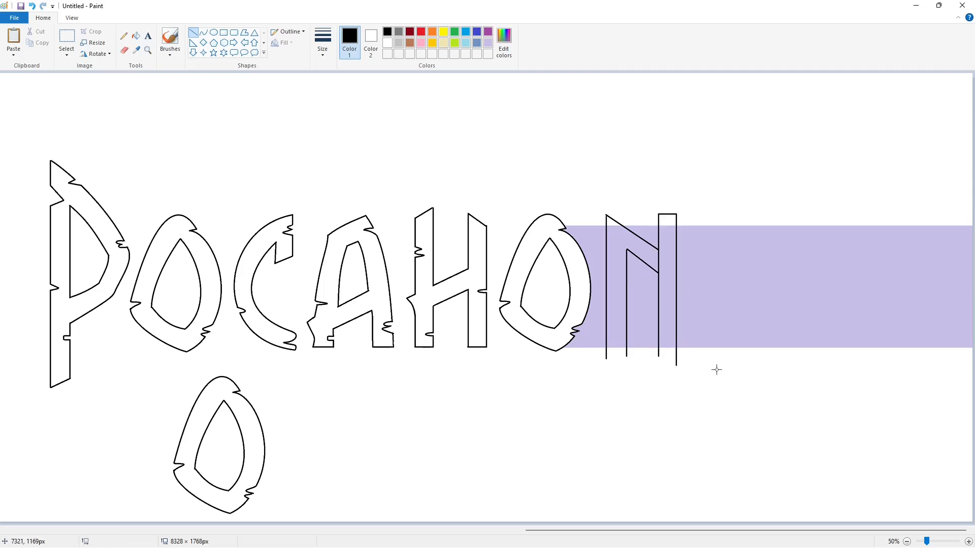
# Draw flat black notch ellipses on the N's upper left edge (about 53 × 13 px), inner left edge and lower right edge.
pyautogui.click(214, 32)
pyautogui.moveTo(599, 235); pyautogui.dragTo(613, 240)
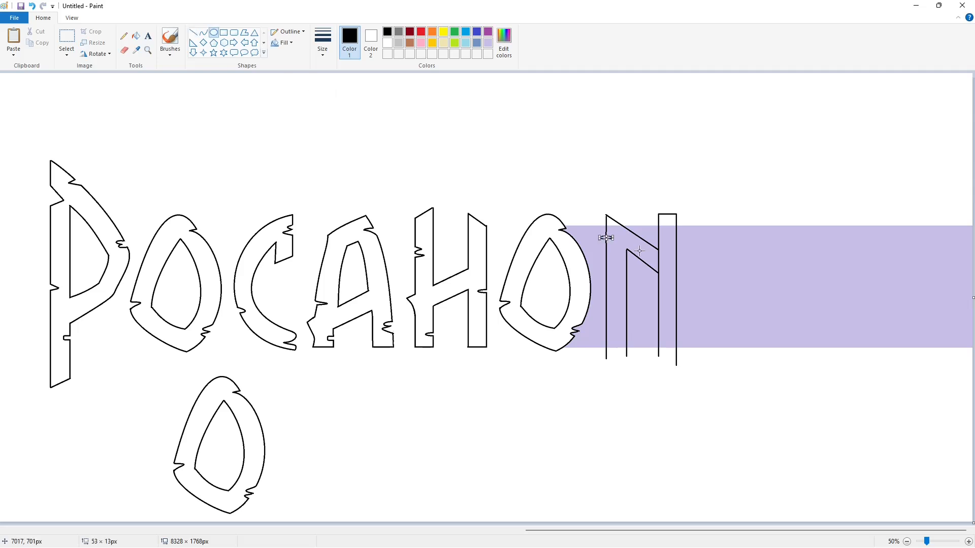
pyautogui.moveTo(670, 328); pyautogui.dragTo(684, 334)
pyautogui.moveTo(615, 287); pyautogui.dragTo(632, 296)
pyautogui.click(658, 329)
# Fill the area between the O and N, the N's leg opening and the space above its diagonal with white.
pyautogui.click(968, 542)
pyautogui.moveTo(539, 529); pyautogui.dragTo(692, 529)
pyautogui.click(135, 35)
pyautogui.click(387, 43)
pyautogui.click(507, 234)
pyautogui.click(594, 245)
pyautogui.click(607, 209)
pyautogui.hotkey('ctrl', 'z')
pyautogui.click(617, 177)
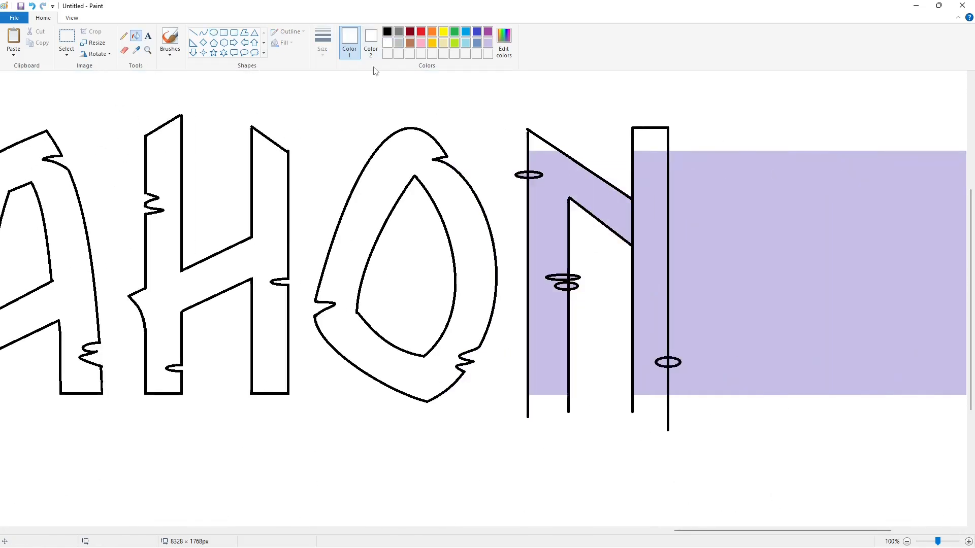
# Draw straight black baselines across the bottom of the N's left and right legs.
pyautogui.click(387, 31)
pyautogui.click(193, 32)
pyautogui.moveTo(528, 391); pyautogui.dragTo(568, 391)
pyautogui.moveTo(632, 394)
pyautogui.mouseDown()
pyautogui.moveTo(669, 393)
pyautogui.moveTo(648, 394)
pyautogui.mouseUp()
pyautogui.hotkey('ctrl', 'z')
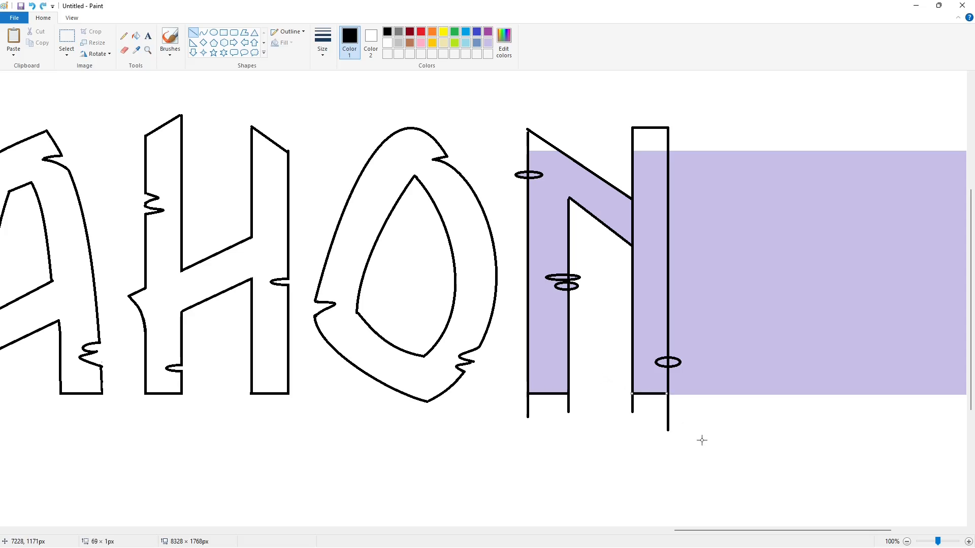
# Fill the N's left stem, diagonal, right stem and notch ellipses with white.
pyautogui.click(136, 35)
pyautogui.click(387, 43)
pyautogui.click(532, 171)
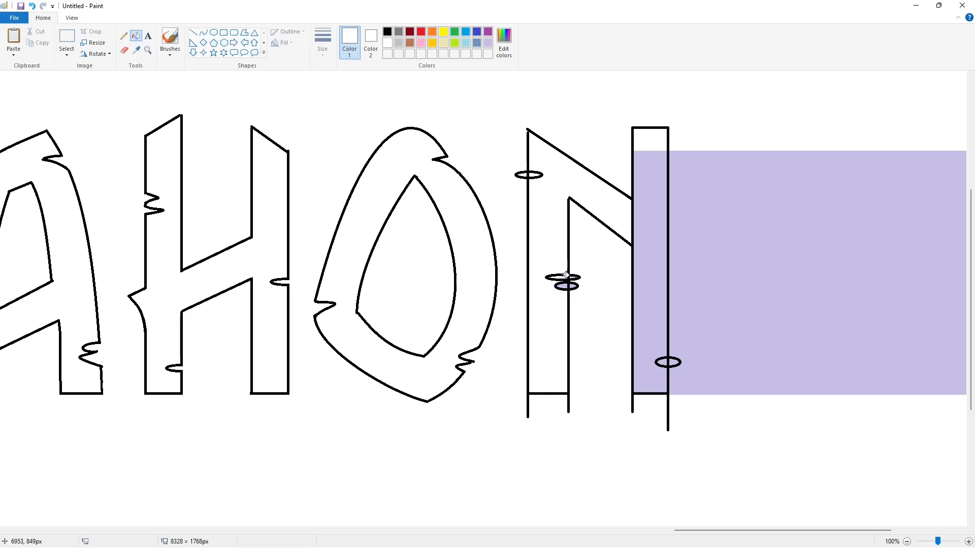
pyautogui.click(563, 286)
pyautogui.click(570, 283)
pyautogui.hotkey('ctrl', 'z')
pyautogui.click(573, 280)
pyautogui.hotkey('ctrl', 'z')
pyautogui.click(573, 278)
pyautogui.click(647, 279)
pyautogui.click(662, 362)
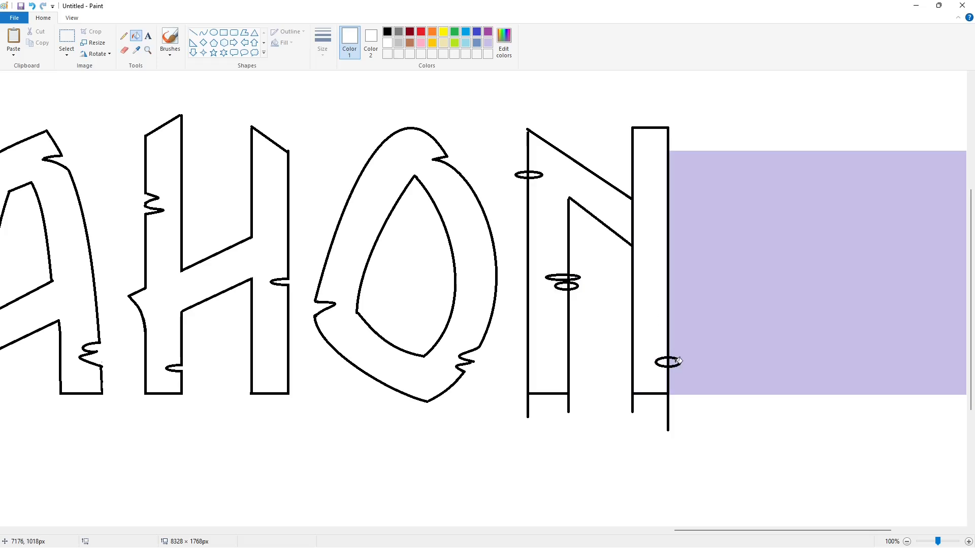
# Cut off the N's line ends below the baselines and remove the left-stem ellipses' outer halves with white lines and fill.
pyautogui.click(193, 32)
pyautogui.moveTo(520, 397); pyautogui.dragTo(701, 396)
pyautogui.moveTo(523, 155); pyautogui.dragTo(524, 190)
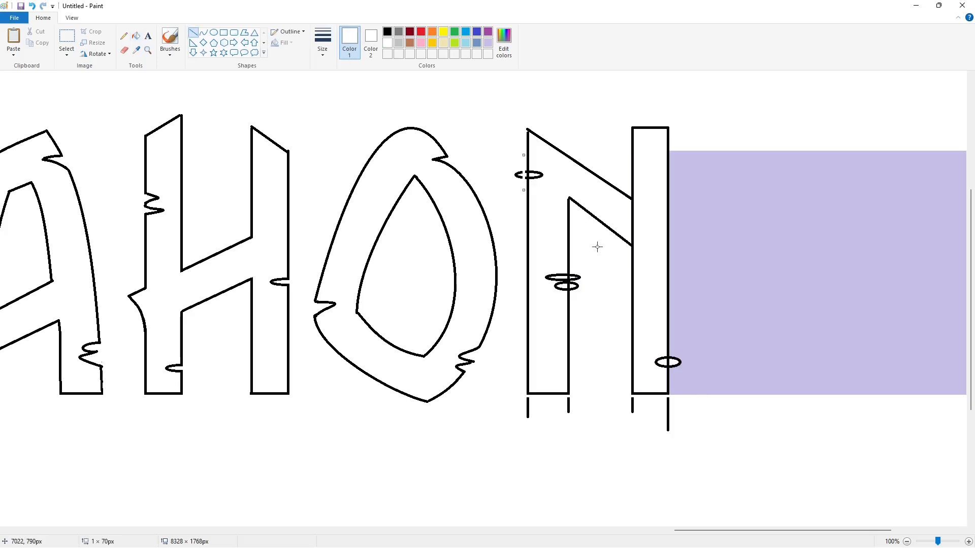
pyautogui.moveTo(572, 257); pyautogui.dragTo(572, 297)
pyautogui.click(651, 351)
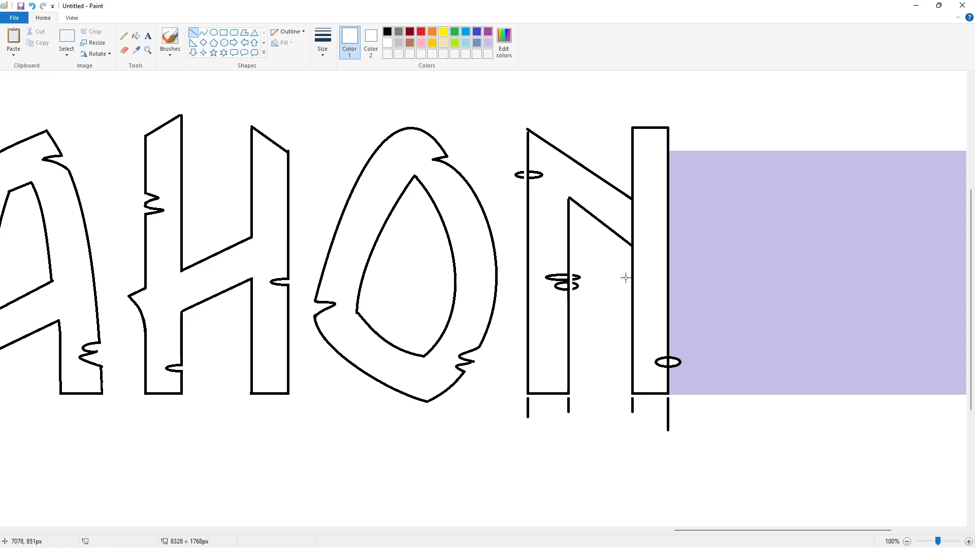
pyautogui.click(134, 38)
pyautogui.click(194, 33)
pyautogui.click(387, 31)
pyautogui.click(554, 179)
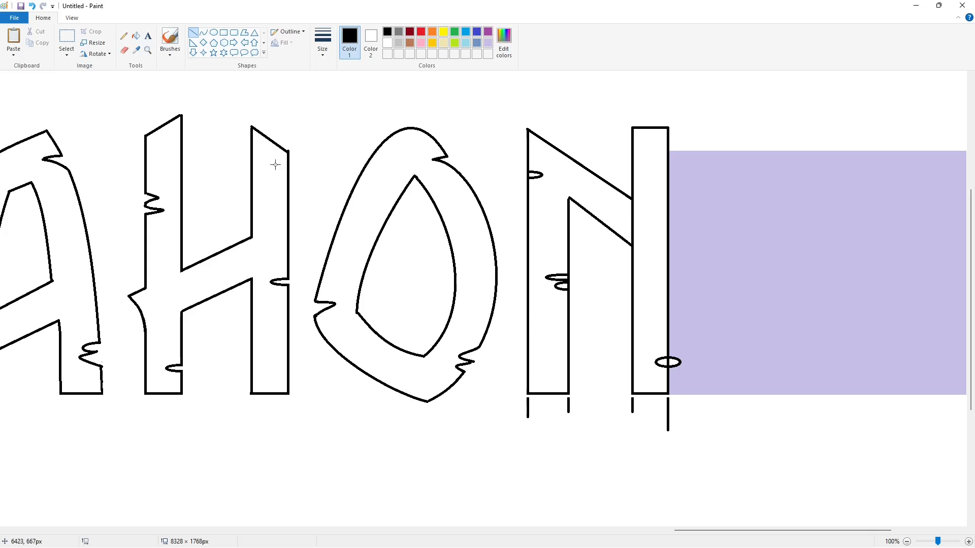
# Fill the four detached line ends below the N's legs with white.
pyautogui.click(135, 36)
pyautogui.click(388, 42)
pyautogui.click(528, 409)
pyautogui.click(568, 405)
pyautogui.click(633, 406)
pyautogui.click(669, 413)
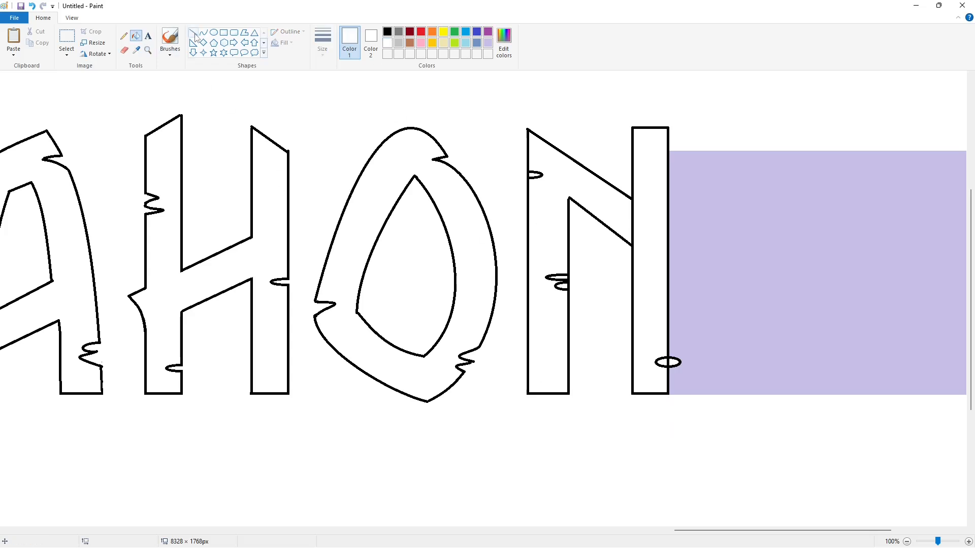
# Open the N's notches with white lines and remove the lower right ellipse's outer half with lavender.
pyautogui.click(194, 32)
pyautogui.moveTo(532, 175); pyautogui.dragTo(525, 176)
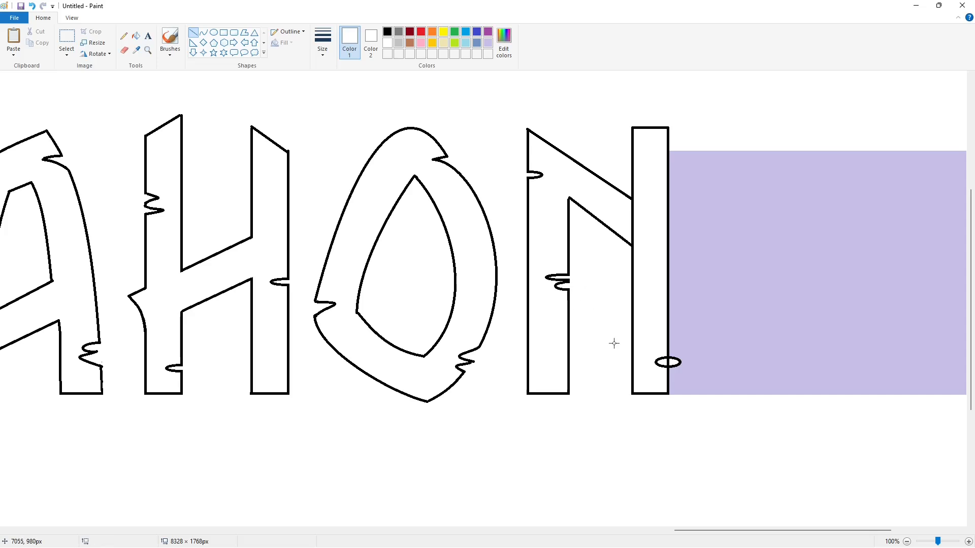
pyautogui.moveTo(673, 363); pyautogui.dragTo(665, 363)
pyautogui.click(487, 43)
pyautogui.click(703, 354)
pyautogui.click(136, 36)
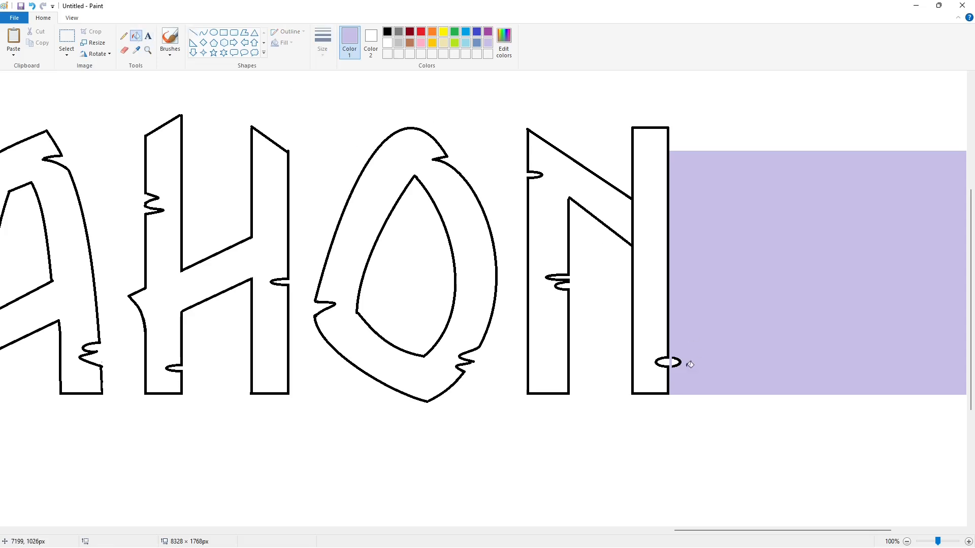
# Remove the stem segment where the N's diagonal meets the right stem with white lines and fill.
pyautogui.click(387, 43)
pyautogui.click(193, 32)
pyautogui.moveTo(629, 203); pyautogui.dragTo(639, 204)
pyautogui.click(700, 212)
pyautogui.moveTo(628, 242); pyautogui.dragTo(639, 243)
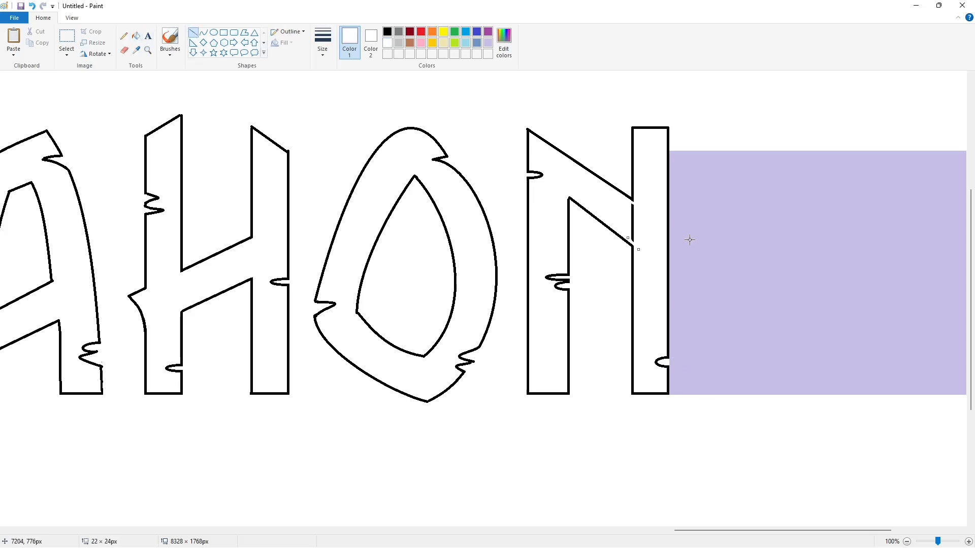
pyautogui.click(690, 239)
pyautogui.click(135, 35)
pyautogui.keyDown('ctrl'); pyautogui.scroll(-1, 686, 428); pyautogui.keyUp('ctrl')
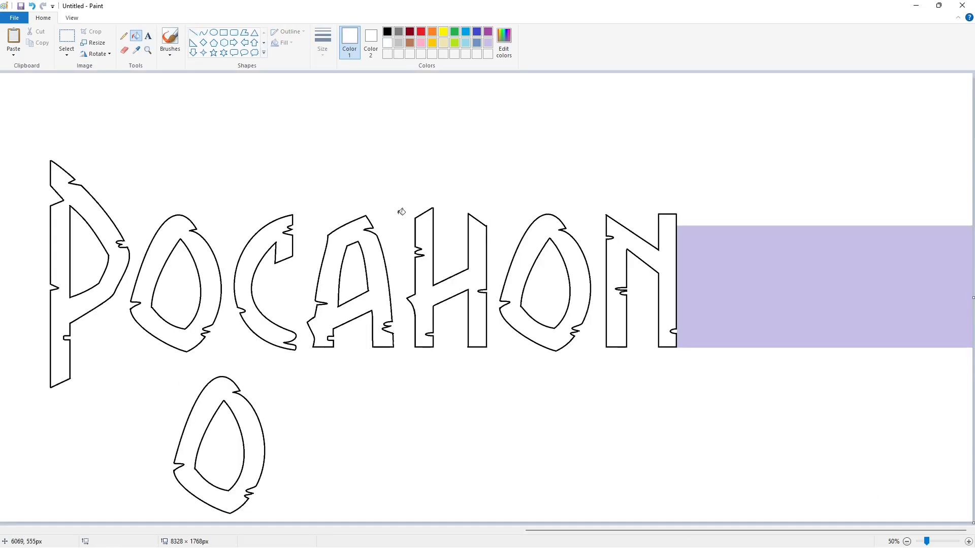
# Draw the T's black outline beyond the N, with a tall narrow rectangular stem and a crossbar whose right end slants.
pyautogui.click(223, 32)
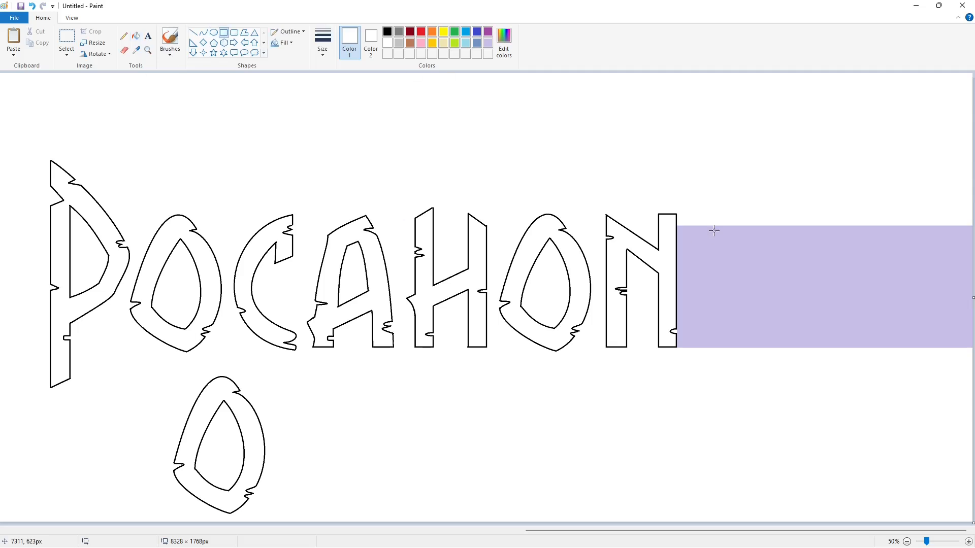
pyautogui.moveTo(710, 220); pyautogui.dragTo(730, 354)
pyautogui.click(387, 32)
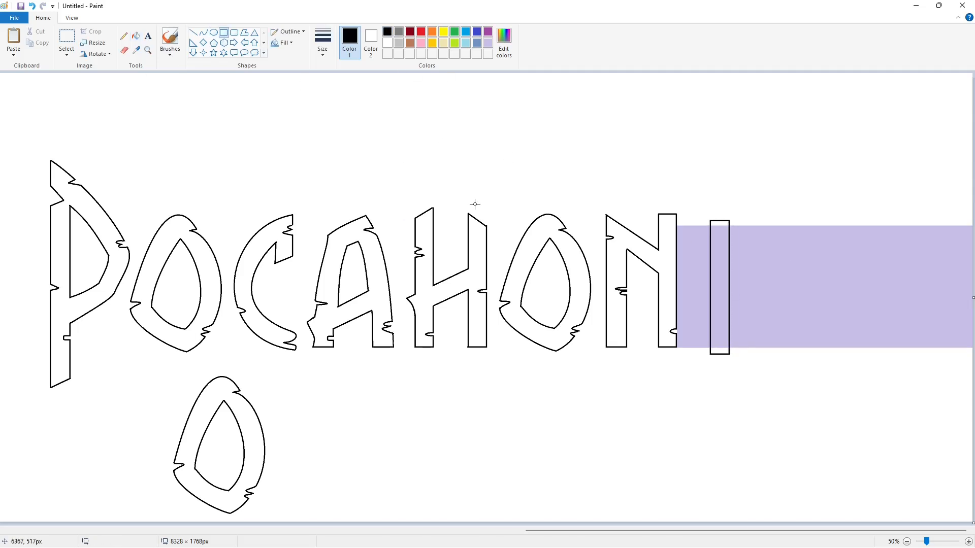
pyautogui.moveTo(686, 207); pyautogui.dragTo(709, 222)
pyautogui.hotkey('ctrl', 'z')
pyautogui.moveTo(685, 207); pyautogui.dragTo(753, 207)
pyautogui.moveTo(686, 207); pyautogui.dragTo(749, 225)
pyautogui.click(766, 318)
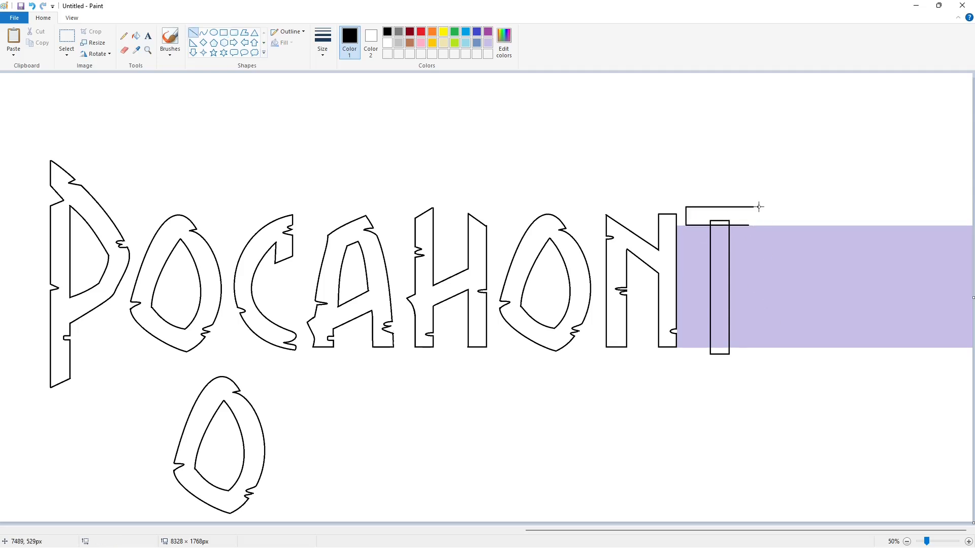
# Draw flat black ellipses across the T's edges: one on the crossbar's left end, two on the stem's right edge and one on its left.
pyautogui.click(213, 32)
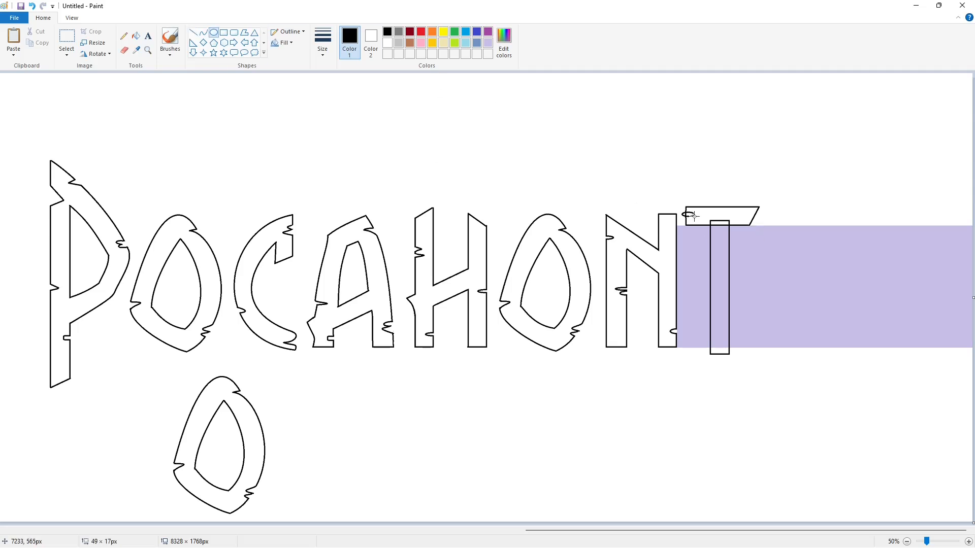
pyautogui.click(752, 263)
pyautogui.click(739, 265)
pyautogui.moveTo(727, 251)
pyautogui.mouseDown()
pyautogui.moveTo(734, 258)
pyautogui.moveTo(709, 286)
pyautogui.moveTo(719, 289)
pyautogui.mouseUp()
pyautogui.click(767, 269)
pyautogui.click(793, 374)
# Draw a black horizontal line across the T's stem at the N's baseline.
pyautogui.click(968, 541)
pyautogui.moveTo(655, 530); pyautogui.dragTo(875, 530)
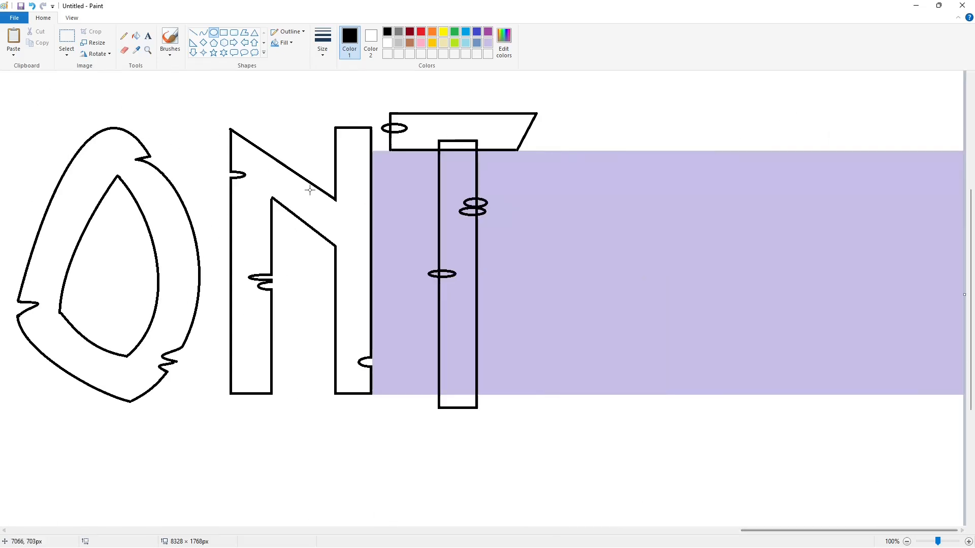
pyautogui.click(193, 32)
pyautogui.moveTo(440, 389); pyautogui.dragTo(476, 389)
pyautogui.press('Down')
pyautogui.press('Down')
pyautogui.press('Down')
pyautogui.press('Down')
pyautogui.press('Down')
pyautogui.press('Down')
pyautogui.press('Down')
pyautogui.press('Down')
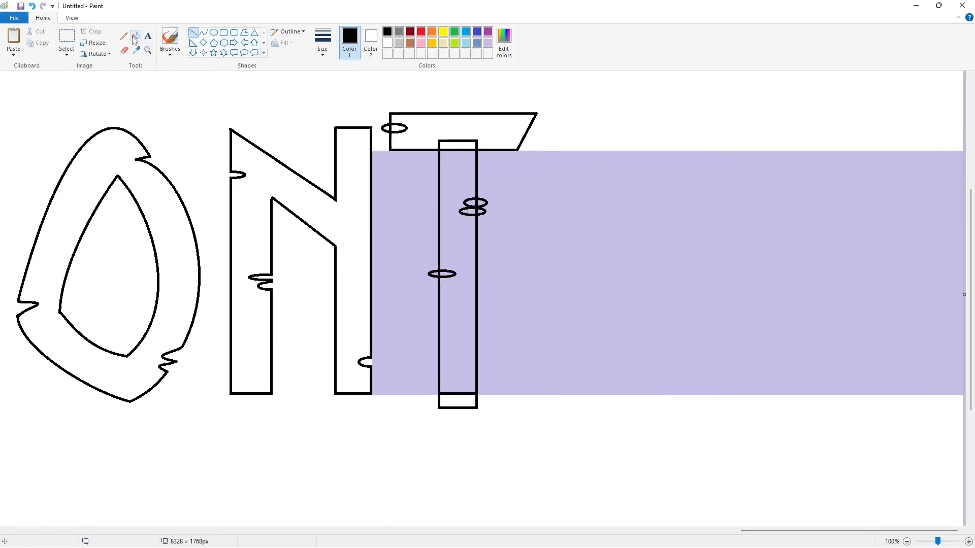
# Fill the lavender areas between the N and T and inside the T's stem and ellipses with white.
pyautogui.click(135, 36)
pyautogui.click(387, 42)
pyautogui.click(414, 198)
pyautogui.click(455, 219)
pyautogui.click(446, 275)
pyautogui.click(434, 274)
pyautogui.click(475, 205)
pyautogui.hotkey('ctrl', 'z')
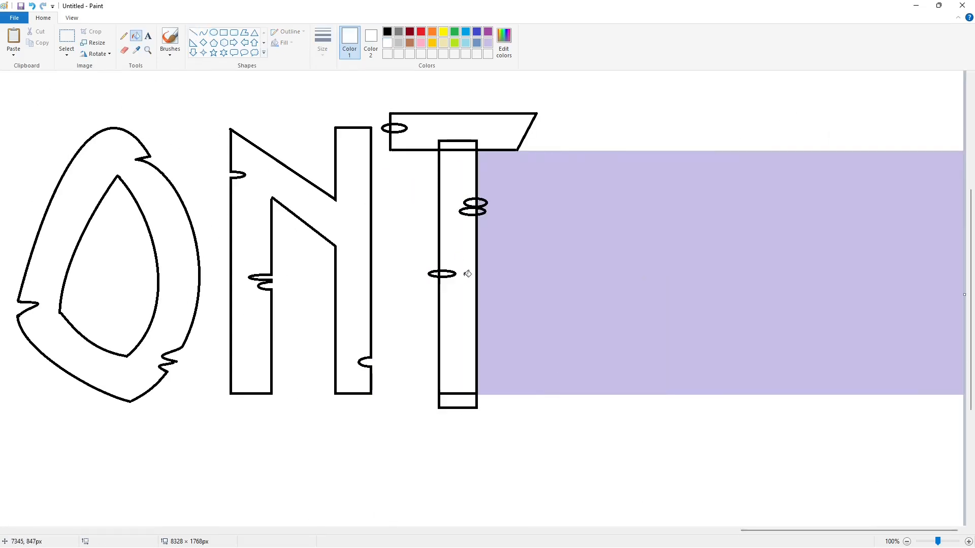
# Detach the stem's overhang below the baseline and its overlap inside the crossbar with horizontal white lines.
pyautogui.click(192, 32)
pyautogui.moveTo(426, 394); pyautogui.dragTo(505, 394)
pyautogui.press('Down')
pyautogui.press('Down')
pyautogui.press('Down')
pyautogui.click(511, 447)
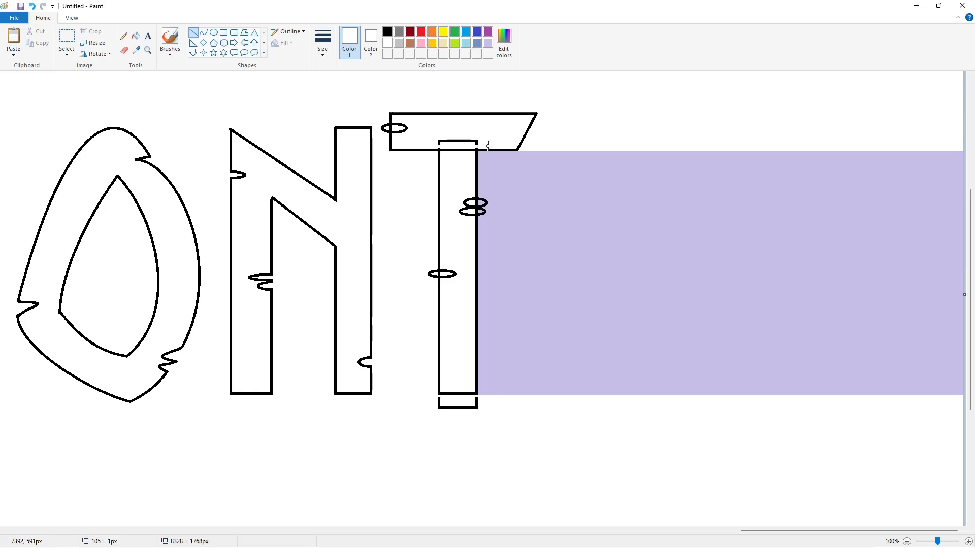
# Split the ellipses on both sides of the T's stem and on the crossbar's left end with short vertical white lines.
pyautogui.moveTo(471, 146); pyautogui.dragTo(472, 160)
pyautogui.click(527, 239)
pyautogui.moveTo(444, 263); pyautogui.dragTo(444, 287)
pyautogui.moveTo(388, 118); pyautogui.dragTo(388, 139)
pyautogui.press('Left')
# Fill the stem overlap inside the crossbar and the detached ellipse pieces with white.
pyautogui.click(136, 36)
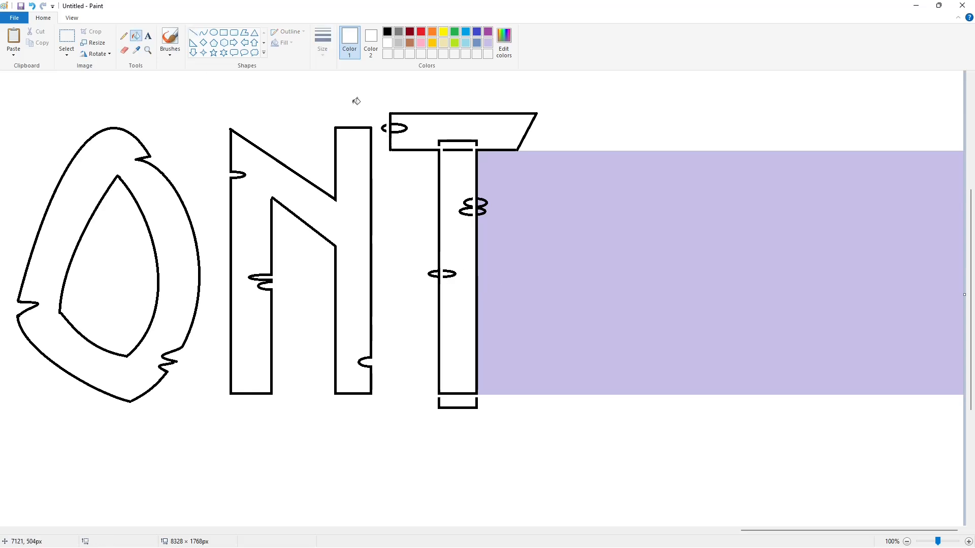
pyautogui.click(449, 140)
pyautogui.click(466, 150)
pyautogui.click(467, 208)
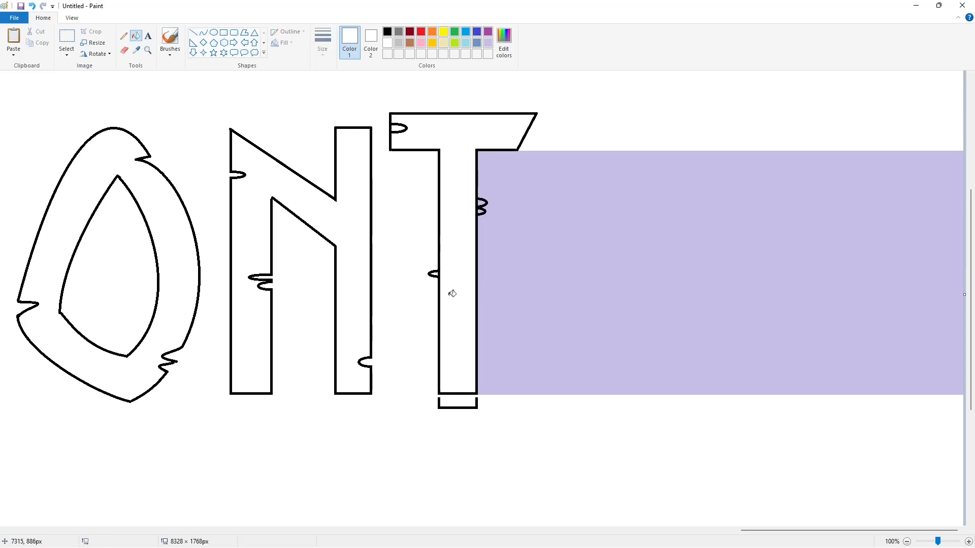
# Undo the last white fills on the T and redo them.
pyautogui.hotkey('ctrl', 'z')
pyautogui.hotkey('ctrl', 'z')
pyautogui.hotkey('ctrl', 'z')
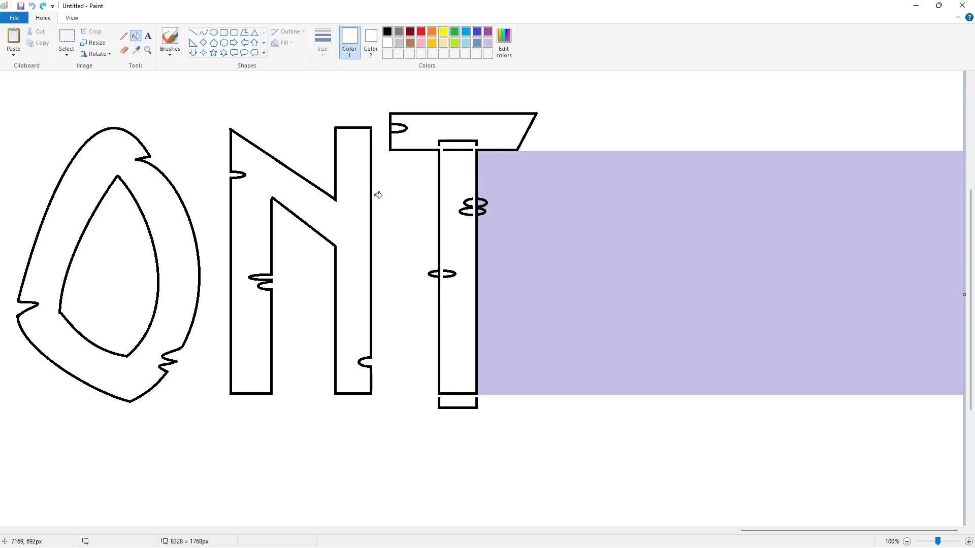
pyautogui.click(44, 6)
pyautogui.click(43, 6)
pyautogui.click(43, 6)
pyautogui.click(43, 6)
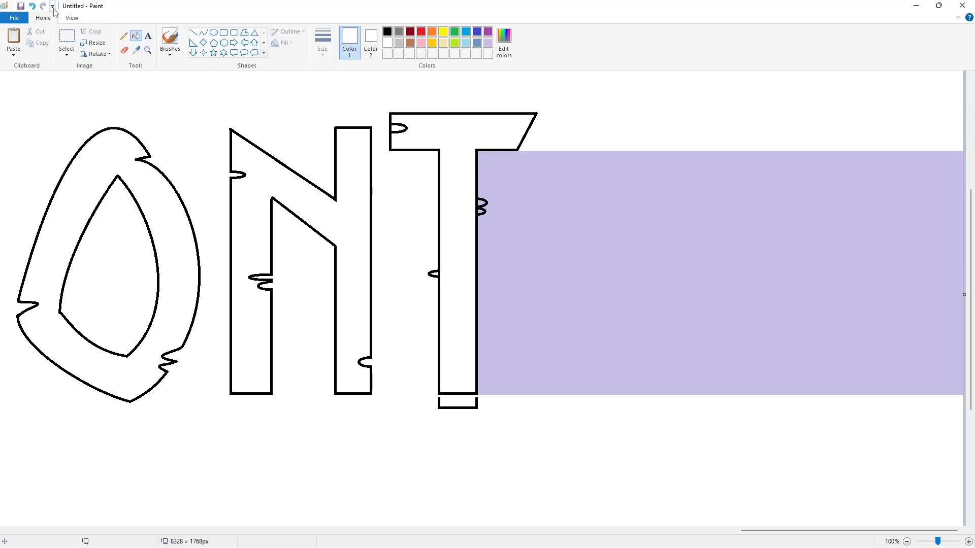
# Restore the removed inner half of the ellipse on the T stem's left edge and close the gap in it.
pyautogui.click(32, 6)
pyautogui.click(66, 38)
pyautogui.moveTo(460, 262); pyautogui.dragTo(441, 296)
pyautogui.press('Delete')
pyautogui.click(35, 5)
pyautogui.click(369, 267)
pyautogui.click(136, 36)
pyautogui.click(454, 274)
pyautogui.click(32, 6)
pyautogui.click(545, 286)
# Open the notches on the T's left side with white lines and remove the outer ellipse half and baseline remnant with white fill.
pyautogui.click(193, 34)
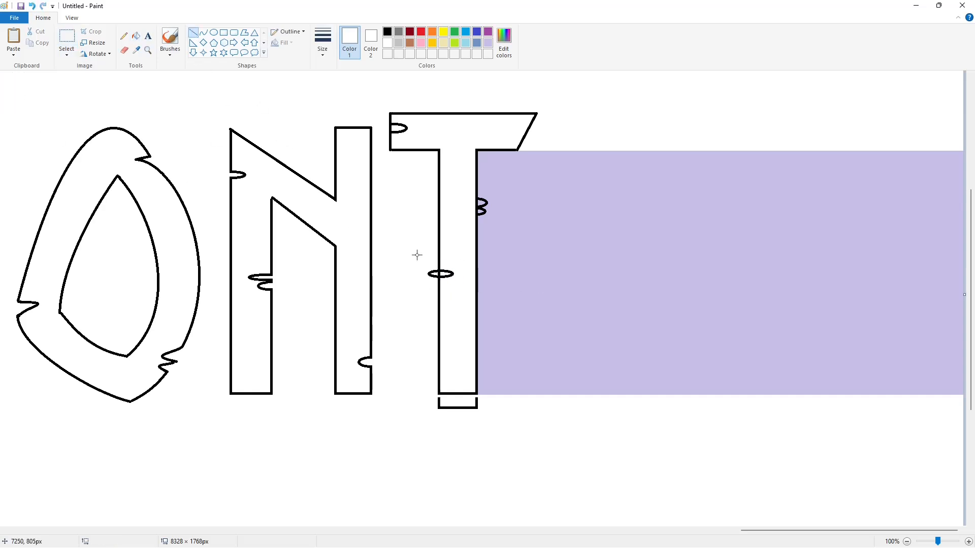
pyautogui.moveTo(435, 267); pyautogui.dragTo(435, 279)
pyautogui.moveTo(396, 128); pyautogui.dragTo(384, 130)
pyautogui.click(140, 36)
pyautogui.click(451, 408)
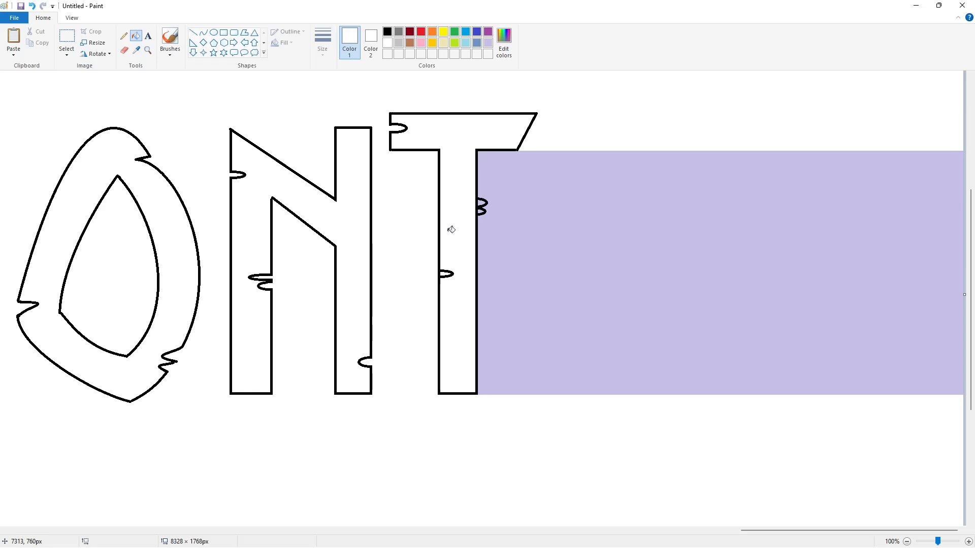
# Paste a copy of the T's double bump on the stem's right edge into blank canvas and fill its lavender areas with white.
pyautogui.click(67, 39)
pyautogui.moveTo(464, 190); pyautogui.dragTo(506, 225)
pyautogui.hotkey('ctrl', 'c')
pyautogui.hotkey('ctrl', 'v')
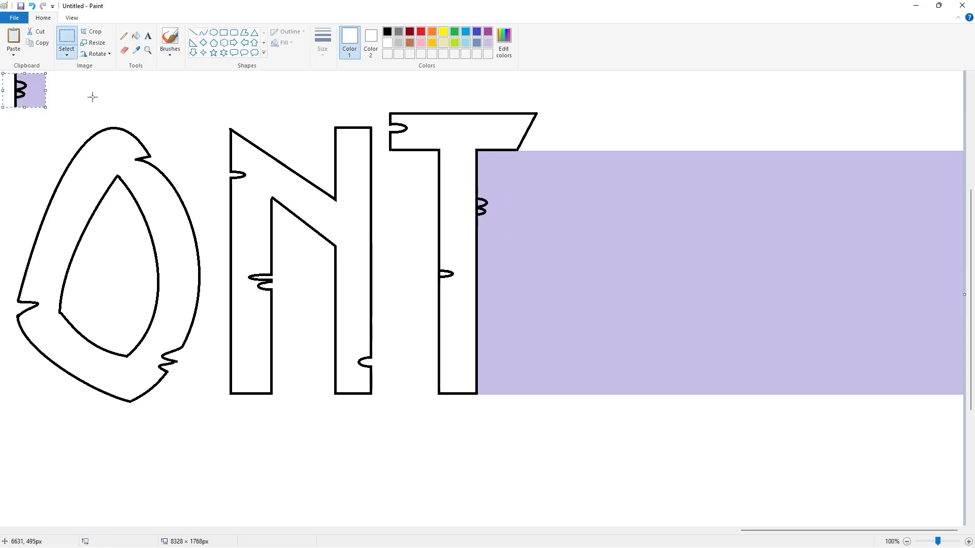
pyautogui.click(92, 96)
pyautogui.click(136, 36)
pyautogui.click(36, 92)
pyautogui.click(19, 84)
pyautogui.click(20, 94)
# Copy the whitened double bump, flip it horizontally and place it on the T stem's right edge to complete both ellipses.
pyautogui.click(66, 40)
pyautogui.moveTo(50, 127); pyautogui.dragTo(1, 63)
pyautogui.hotkey('ctrl', 'c')
pyautogui.hotkey('ctrl', 'v')
pyautogui.click(67, 53)
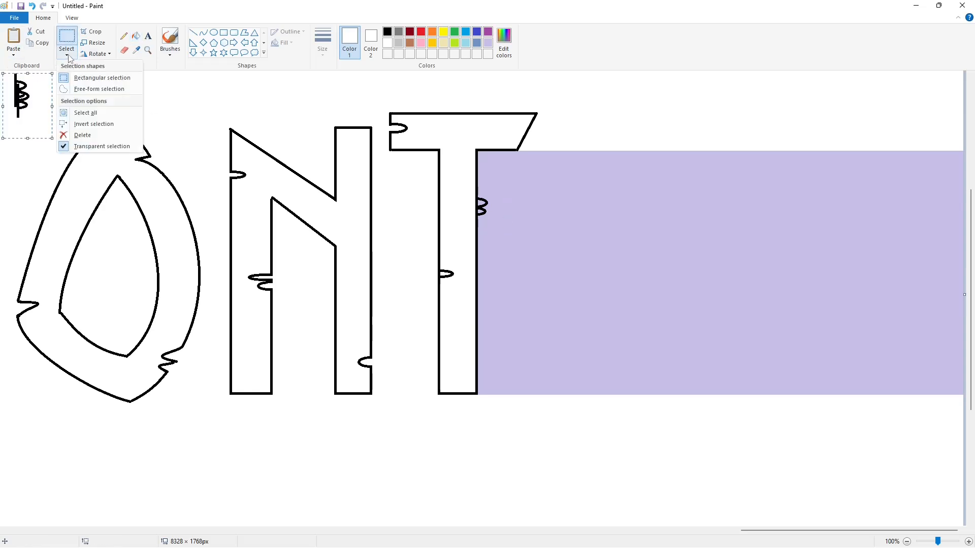
pyautogui.click(95, 54)
pyautogui.click(104, 111)
pyautogui.moveTo(26, 110); pyautogui.dragTo(466, 216)
pyautogui.click(570, 204)
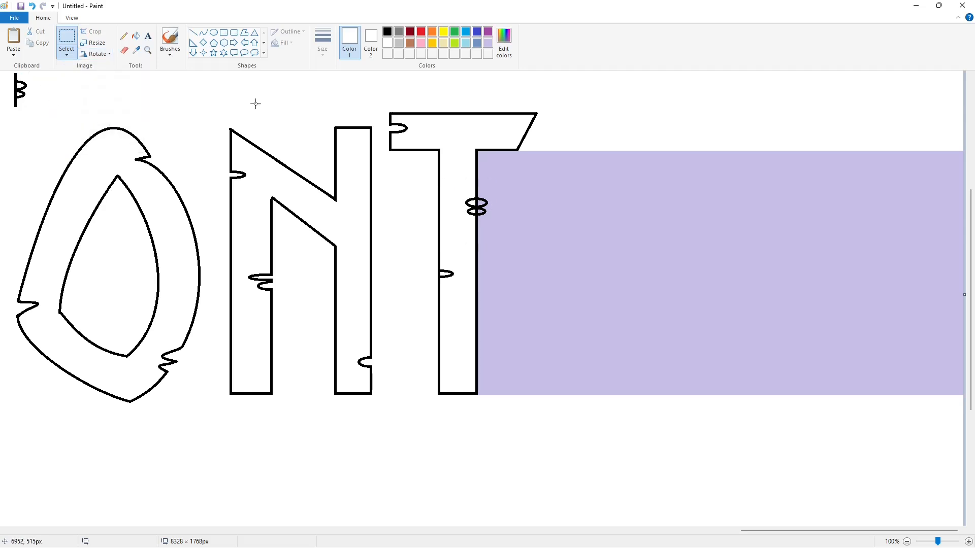
# Remove the outer halves of the T stem's right-edge ellipses with a vertical lavender line and lavender fill.
pyautogui.click(193, 32)
pyautogui.click(488, 43)
pyautogui.moveTo(484, 183); pyautogui.dragTo(484, 235)
pyautogui.press('Left')
pyautogui.press('Left')
pyautogui.press('Left')
pyautogui.press('Left')
pyautogui.press('Left')
pyautogui.press('Left')
pyautogui.press('Left')
pyautogui.press('Left')
pyautogui.press('Left')
pyautogui.press('Left')
pyautogui.click(521, 228)
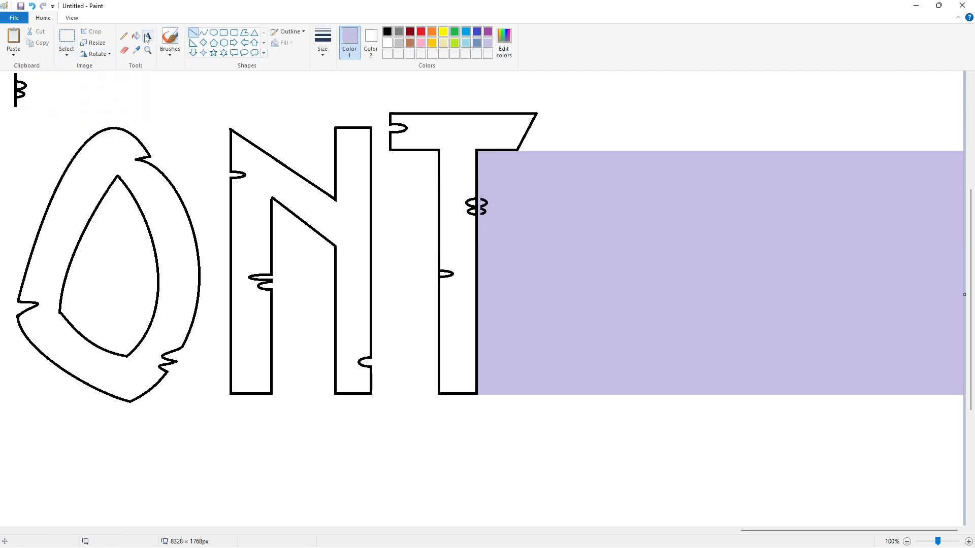
pyautogui.click(136, 36)
pyautogui.click(486, 202)
# Undo the lavender notch lines and open the two notches in the T stem's right edge with white instead.
pyautogui.click(193, 32)
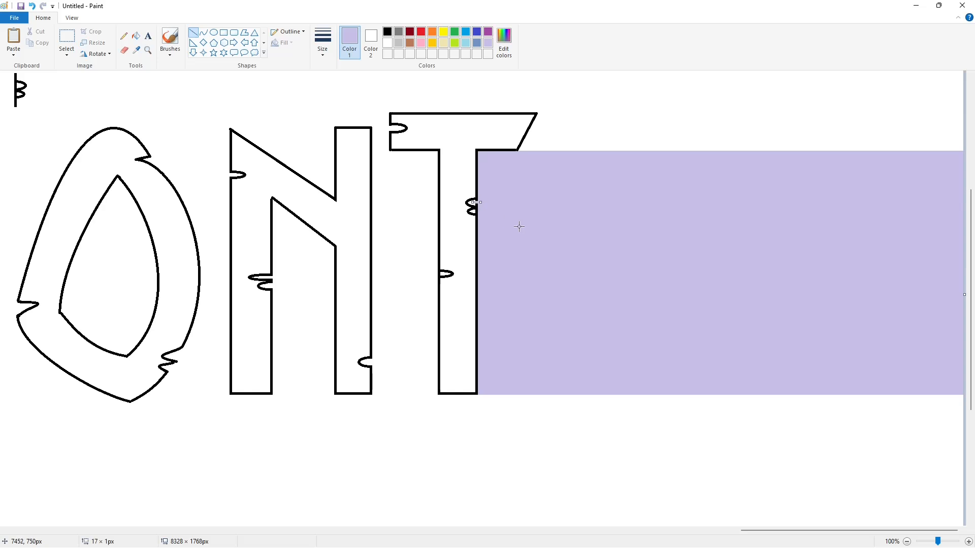
pyautogui.hotkey('ctrl', 'z')
pyautogui.hotkey('ctrl', 'z')
pyautogui.click(388, 42)
pyautogui.keyDown('ctrl'); pyautogui.scroll(-1, 756, 405); pyautogui.keyUp('ctrl')
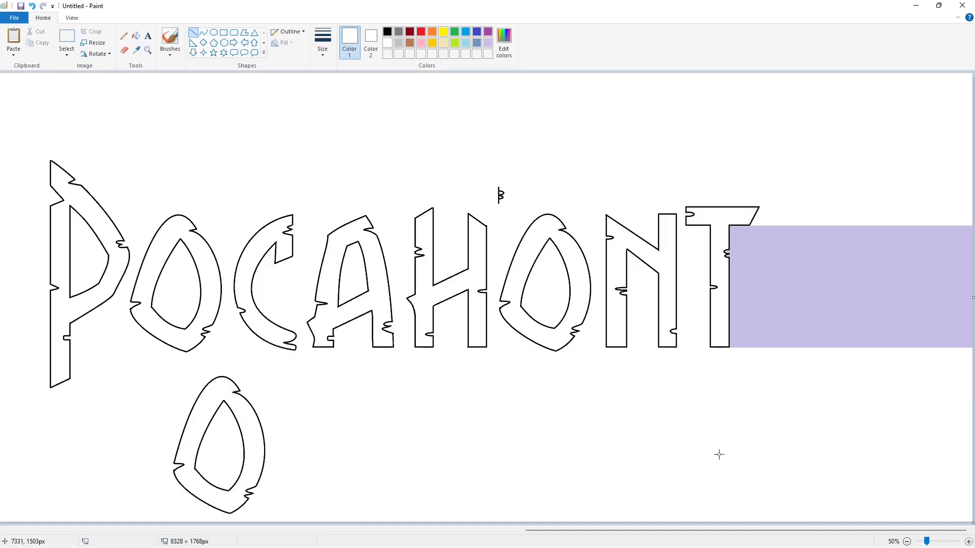
# Copy the letter A and place the copy to the right of the T on the same baseline.
pyautogui.click(66, 38)
pyautogui.moveTo(302, 200); pyautogui.dragTo(398, 351)
pyautogui.hotkey('ctrl', 'c')
pyautogui.hotkey('ctrl', 'v')
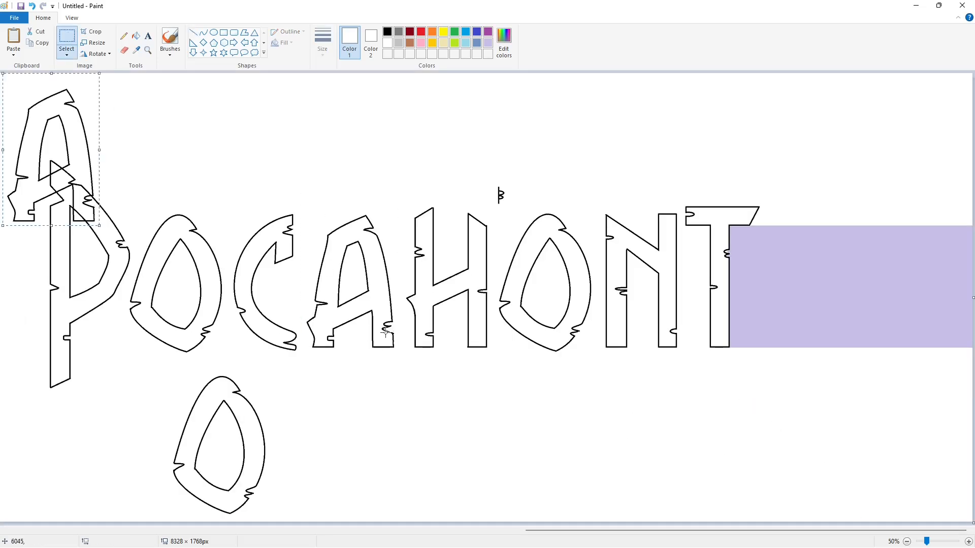
pyautogui.moveTo(30, 170); pyautogui.dragTo(768, 297)
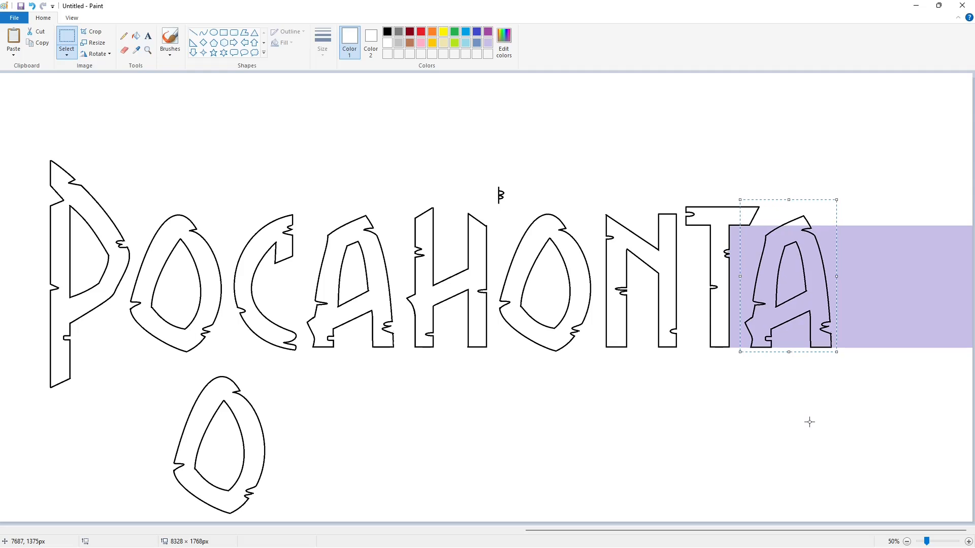
# Fill the lavender around the T and inside the new A with white and remove the spare O below the word.
pyautogui.click(136, 35)
pyautogui.click(737, 303)
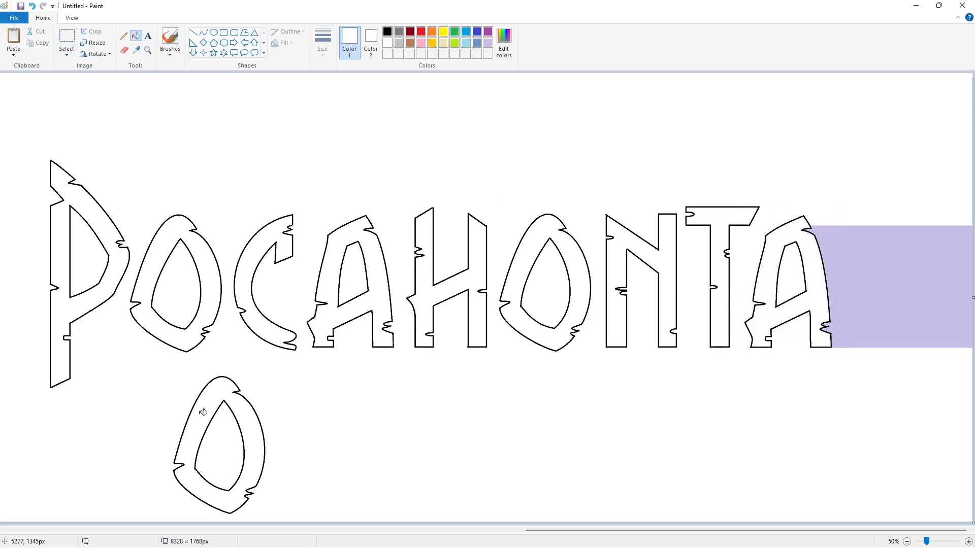
pyautogui.click(234, 423)
pyautogui.click(257, 411)
# Draw the S's upper outer edge and the lower edge of its middle diagonal as black curves beside the A.
pyautogui.click(204, 32)
pyautogui.click(387, 31)
pyautogui.moveTo(888, 168); pyautogui.dragTo(833, 248)
pyautogui.moveTo(858, 212); pyautogui.dragTo(851, 203)
pyautogui.moveTo(836, 229); pyautogui.dragTo(880, 277)
pyautogui.click(922, 235)
pyautogui.moveTo(856, 261); pyautogui.dragTo(870, 267)
pyautogui.click(899, 239)
# Close the S's upper tip with a vertical black line and draw its upper inner edge and the middle diagonal's upper edge.
pyautogui.click(192, 32)
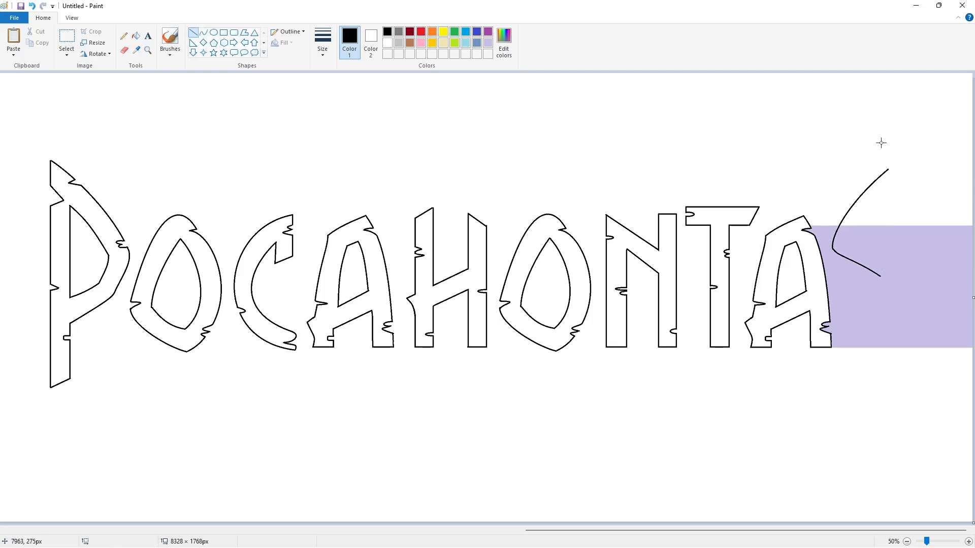
pyautogui.click(908, 183)
pyautogui.moveTo(889, 192)
pyautogui.mouseDown()
pyautogui.moveTo(856, 238)
pyautogui.moveTo(862, 219)
pyautogui.moveTo(900, 273)
pyautogui.mouseUp()
pyautogui.click(203, 32)
pyautogui.click(908, 223)
pyautogui.moveTo(879, 256); pyautogui.dragTo(896, 257)
pyautogui.click(904, 290)
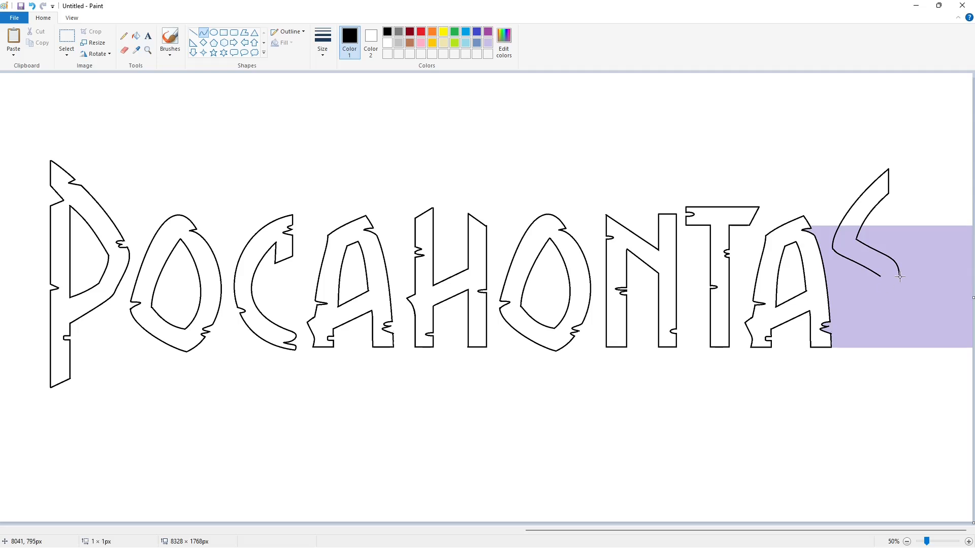
# Draw the S's lower outer and inner edges as black curves and close the bottom end with a short straight line.
pyautogui.moveTo(899, 276); pyautogui.dragTo(841, 384)
pyautogui.moveTo(870, 330); pyautogui.dragTo(925, 395)
pyautogui.moveTo(881, 276); pyautogui.dragTo(839, 359)
pyautogui.moveTo(860, 318)
pyautogui.mouseDown()
pyautogui.moveTo(884, 369)
pyautogui.moveTo(841, 383)
pyautogui.mouseUp()
pyautogui.click(193, 32)
pyautogui.click(876, 393)
# Draw flat black ellipses across the S's edges: one at the upper tip, one on the upper left edge and two on the lower left edge.
pyautogui.click(213, 32)
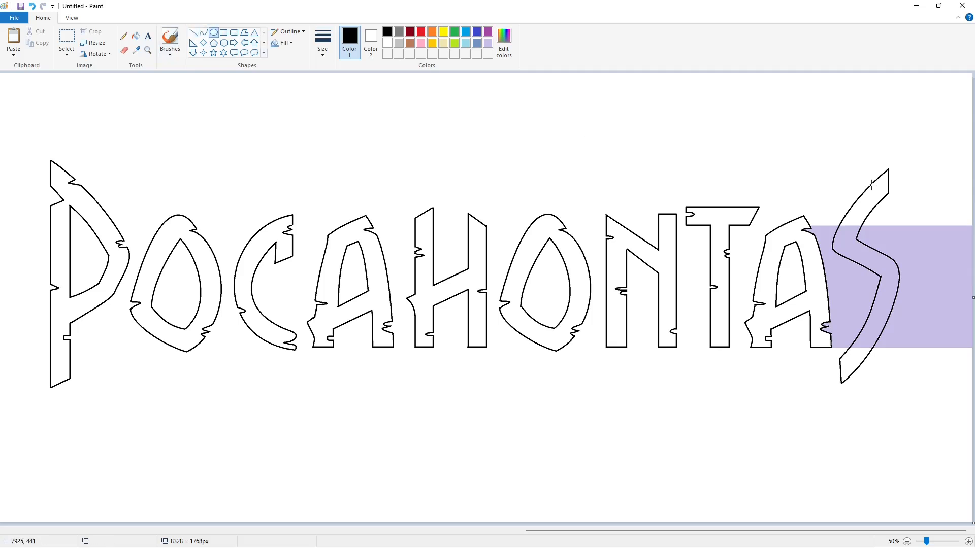
pyautogui.moveTo(825, 230); pyautogui.dragTo(848, 234)
pyautogui.moveTo(855, 325)
pyautogui.mouseDown()
pyautogui.moveTo(871, 329)
pyautogui.moveTo(855, 333)
pyautogui.mouseUp()
pyautogui.click(924, 352)
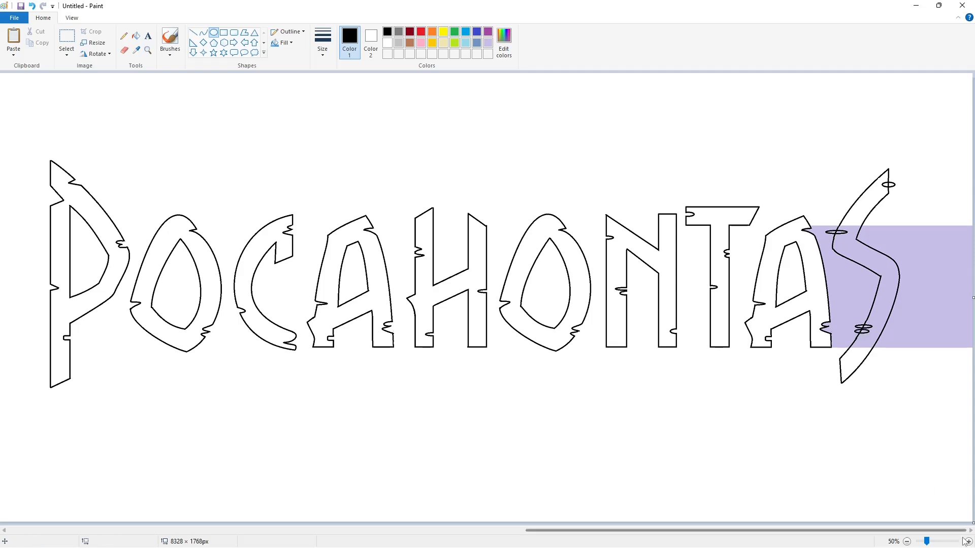
# Fill the remaining lavender around the S, inside it and in its ellipses with white.
pyautogui.click(968, 542)
pyautogui.scroll(2, 900, 506)
pyautogui.click(135, 35)
pyautogui.click(387, 42)
pyautogui.click(711, 238)
pyautogui.click(748, 229)
pyautogui.click(744, 362)
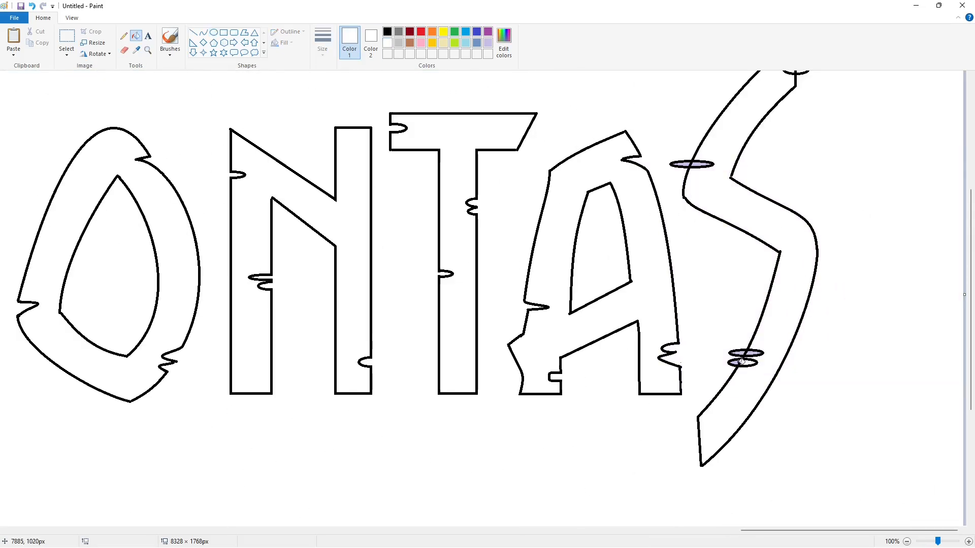
pyautogui.click(688, 164)
# Draw short white lines through the S's black ellipses just outside its edge and fill their outer halves with white.
pyautogui.scroll(2, 757, 283)
pyautogui.click(193, 32)
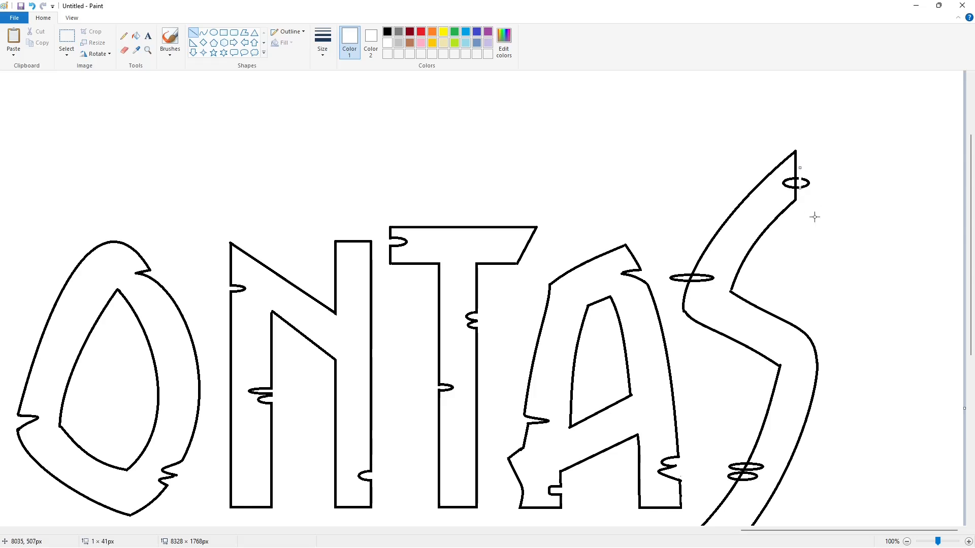
pyautogui.click(799, 224)
pyautogui.scroll(-2, 760, 274)
pyautogui.scroll(2, 756, 273)
pyautogui.moveTo(686, 284); pyautogui.dragTo(691, 272)
pyautogui.click(727, 276)
pyautogui.scroll(-2, 726, 276)
pyautogui.moveTo(739, 360); pyautogui.dragTo(748, 343)
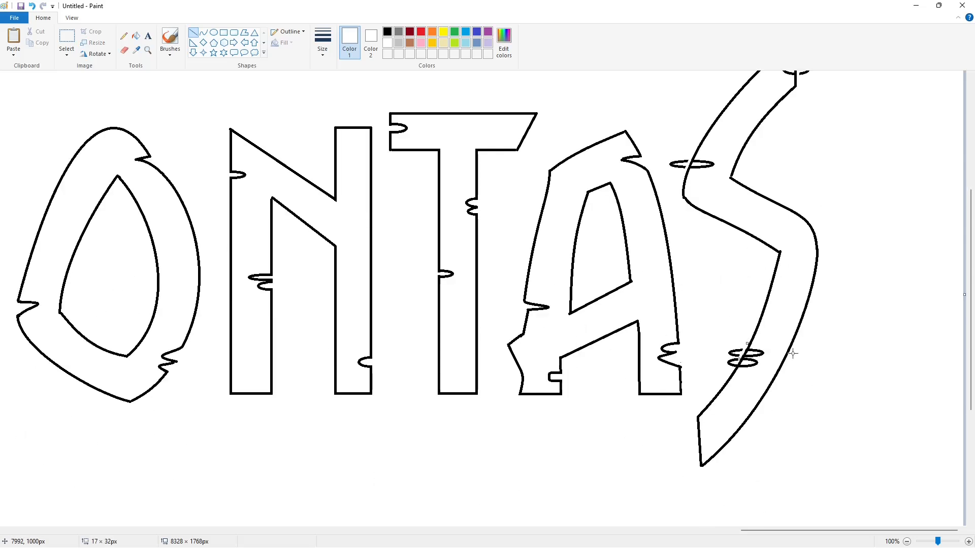
pyautogui.click(136, 36)
pyautogui.click(680, 164)
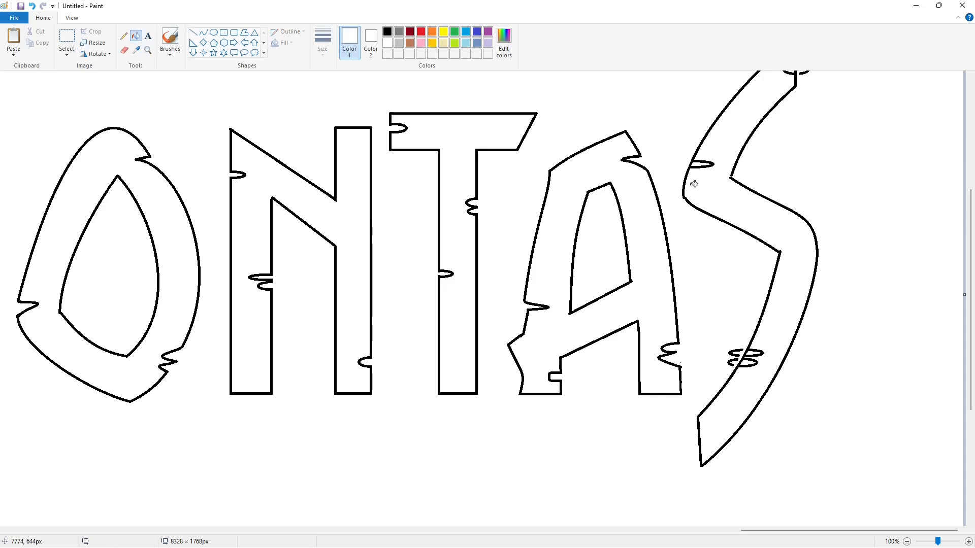
# Open the S's notches by covering the black edge inside each half ellipse with short white lines.
pyautogui.scroll(2, 738, 356)
pyautogui.click(193, 32)
pyautogui.moveTo(793, 182); pyautogui.dragTo(803, 183)
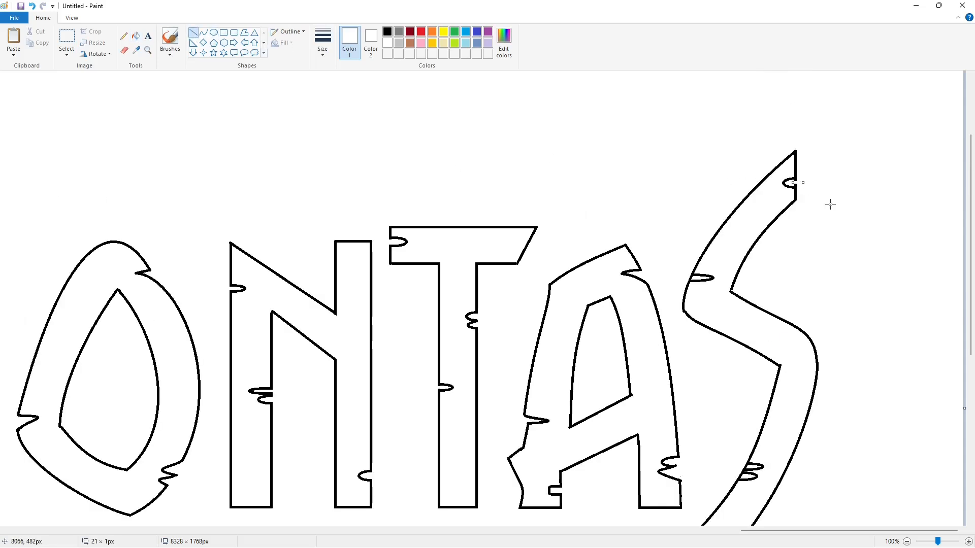
pyautogui.scroll(-2, 765, 286)
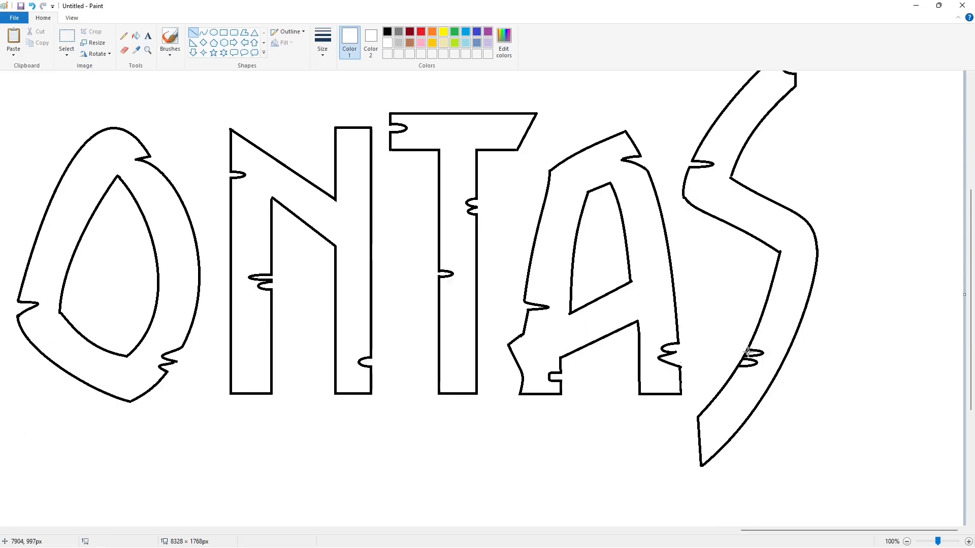
pyautogui.moveTo(743, 363); pyautogui.dragTo(723, 363)
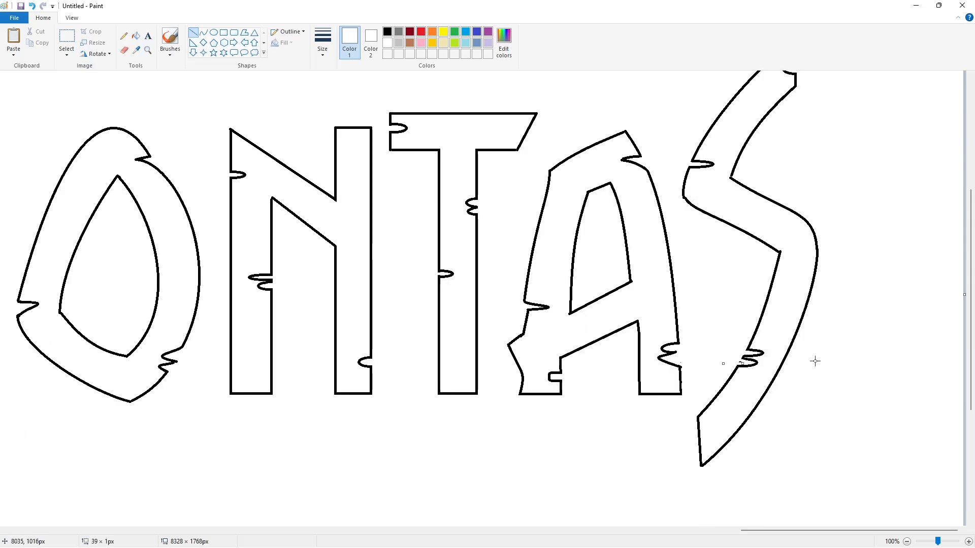
# Fill all ten POCAHONTAS letters with purple.
pyautogui.scroll(2, 837, 354)
pyautogui.scroll(-1, 843, 457)
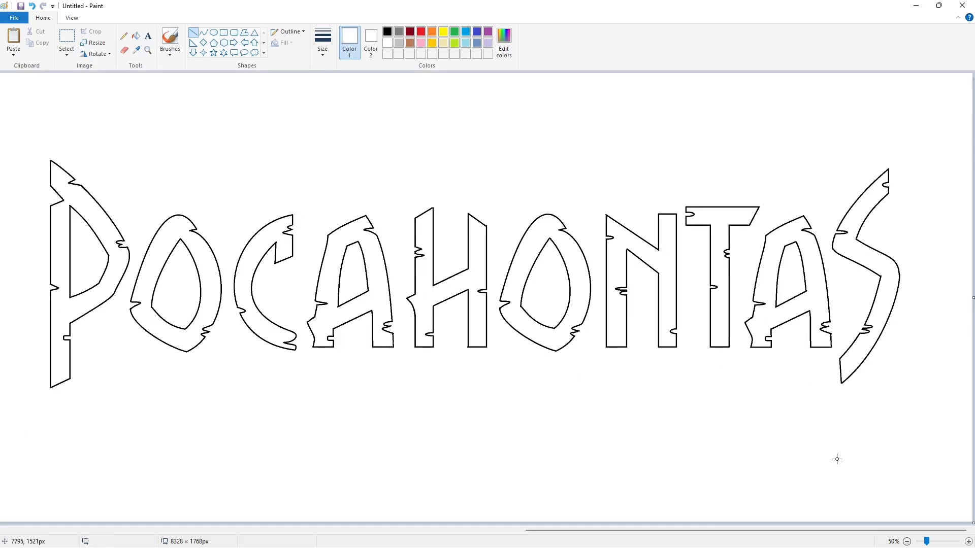
pyautogui.click(135, 36)
pyautogui.click(488, 32)
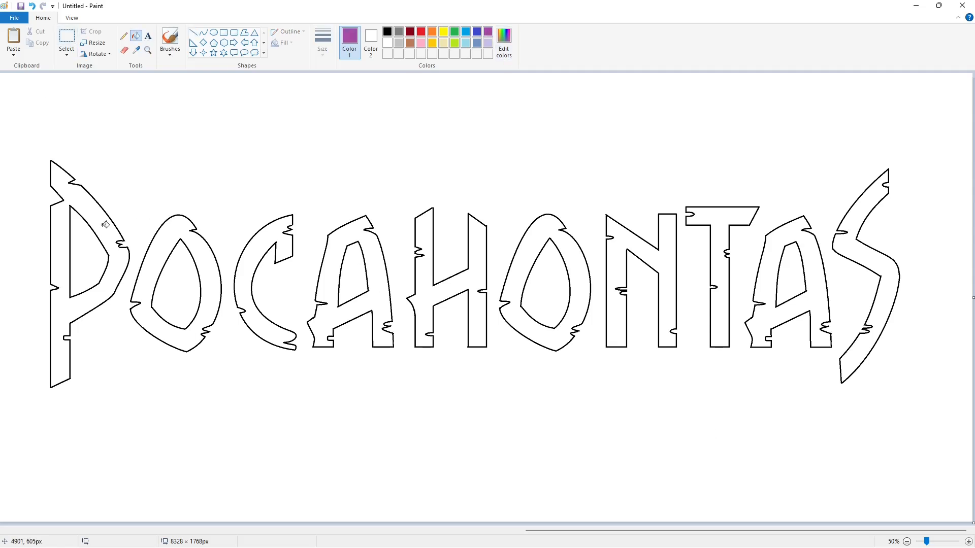
pyautogui.click(105, 224)
pyautogui.click(178, 228)
pyautogui.click(249, 264)
pyautogui.click(335, 273)
pyautogui.click(423, 279)
pyautogui.click(511, 285)
pyautogui.click(613, 268)
pyautogui.click(713, 268)
pyautogui.click(764, 280)
pyautogui.click(847, 262)
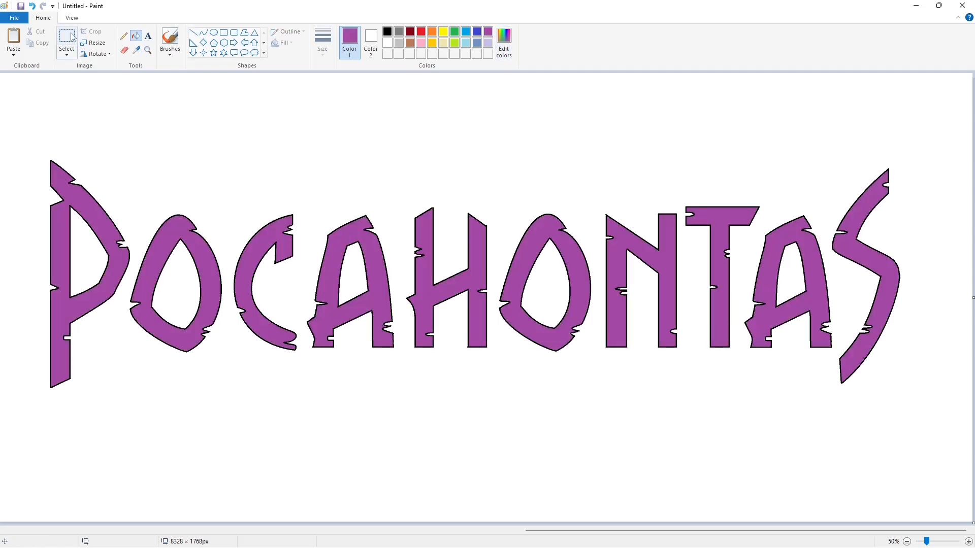
# Select the whole purple lettering with a margin around it and copy it.
pyautogui.click(67, 38)
pyautogui.moveTo(17, 114); pyautogui.dragTo(934, 462)
pyautogui.click(760, 490)
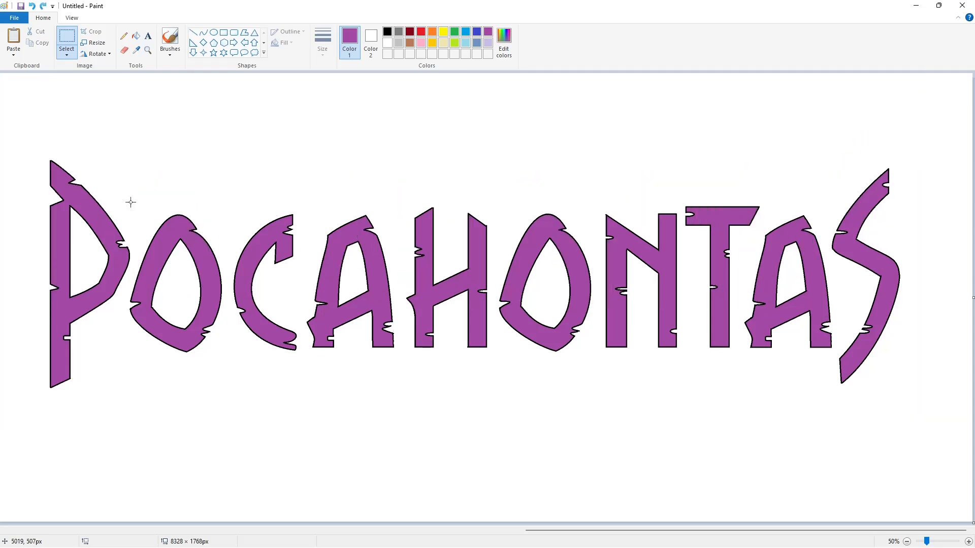
# Recolor all ten POCAHONTAS letters from the P to the final S in solid black.
pyautogui.click(135, 35)
pyautogui.click(387, 32)
pyautogui.click(60, 264)
pyautogui.click(193, 231)
pyautogui.click(248, 264)
pyautogui.click(335, 273)
pyautogui.click(424, 279)
pyautogui.click(511, 284)
pyautogui.click(613, 268)
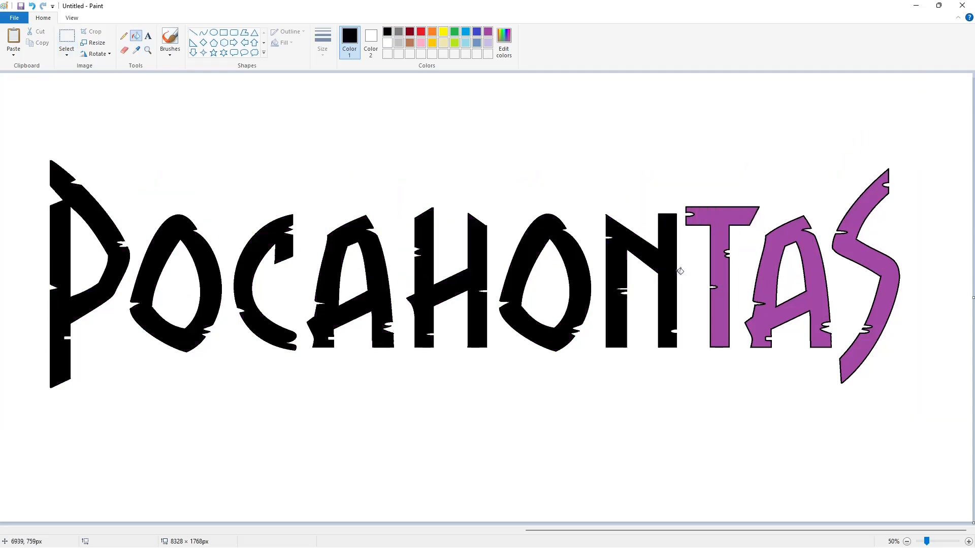
pyautogui.click(713, 268)
pyautogui.click(763, 280)
pyautogui.click(847, 262)
# Paste the purple lettering over the black letters, offset slightly upward and to the left so they form a shadow.
pyautogui.hotkey('ctrl', 'v')
pyautogui.moveTo(354, 295); pyautogui.dragTo(366, 335)
pyautogui.press('Up')
pyautogui.press('Right')
pyautogui.press('Right')
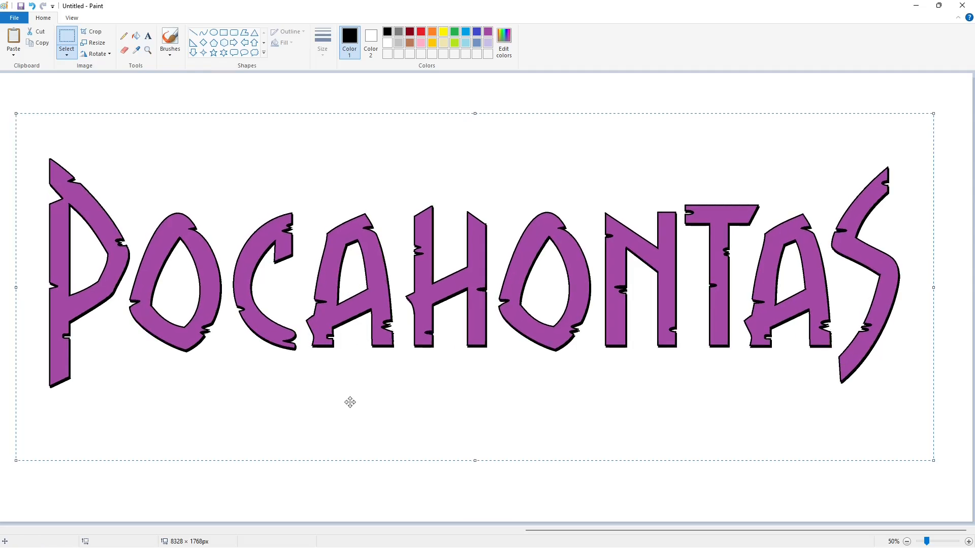
pyautogui.press('Right')
pyautogui.press('Up')
pyautogui.press('Up')
pyautogui.press('Left')
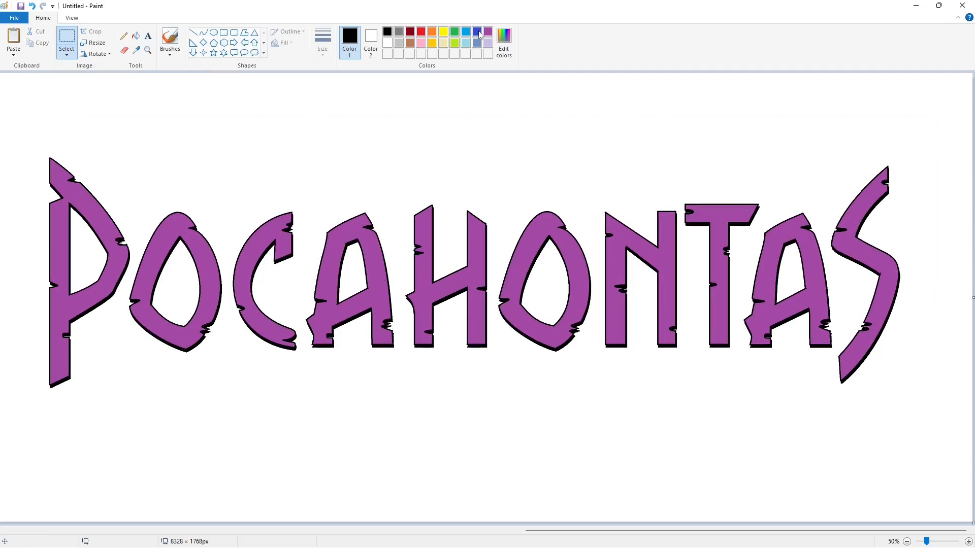
# Draw an indigo rectangle around the lettering and fill its background and the enclosed spaces of the P, O's and A's with indigo.
pyautogui.click(477, 31)
pyautogui.click(224, 32)
pyautogui.moveTo(3, 77)
pyautogui.mouseDown()
pyautogui.moveTo(76, 224)
pyautogui.moveTo(947, 473)
pyautogui.mouseUp()
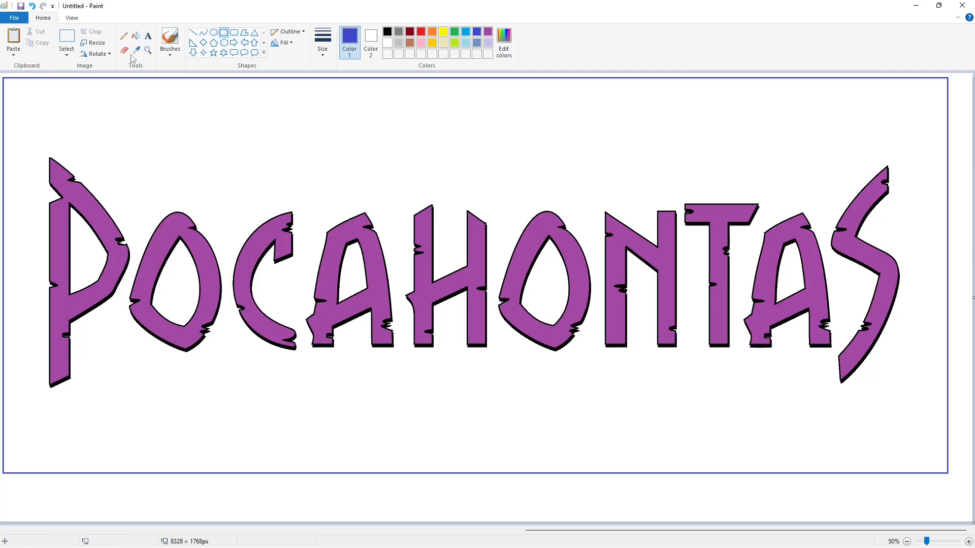
pyautogui.click(136, 35)
pyautogui.click(168, 127)
pyautogui.click(88, 249)
pyautogui.click(175, 284)
pyautogui.click(352, 274)
pyautogui.click(555, 276)
pyautogui.click(775, 282)
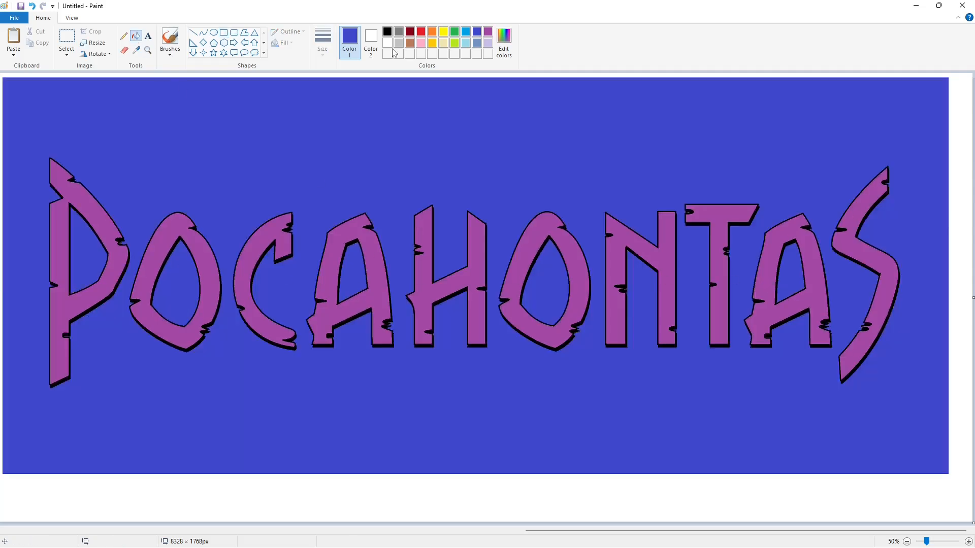
# Replace the purple fill of all POCAHONTAS letters with white.
pyautogui.click(387, 42)
pyautogui.click(59, 279)
pyautogui.click(139, 284)
pyautogui.click(242, 284)
pyautogui.click(325, 305)
pyautogui.click(422, 279)
pyautogui.click(509, 284)
pyautogui.click(615, 279)
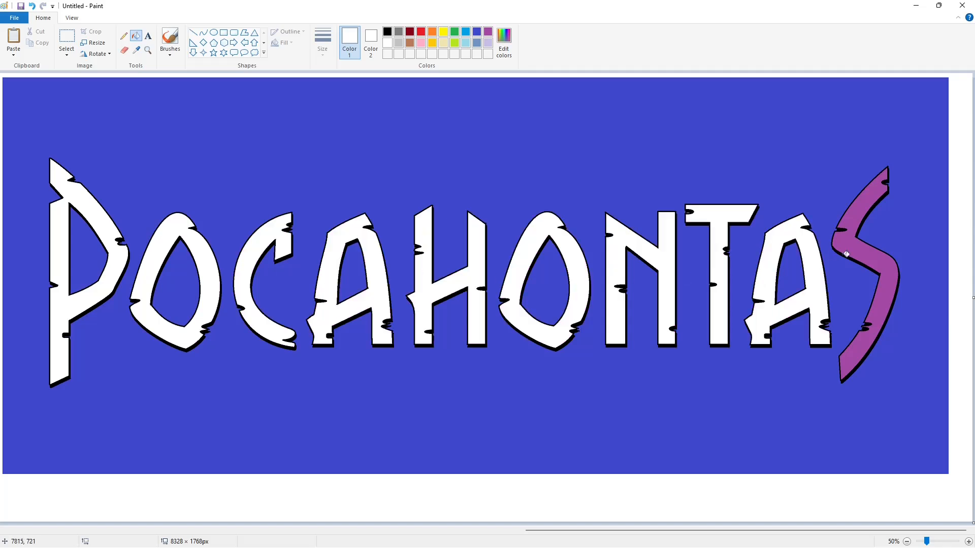
pyautogui.click(846, 254)
# Copy the white lettering with its indigo background and paste it over the yellow-to-red gradient so the gradient shows through the letters.
pyautogui.click(66, 37)
pyautogui.moveTo(9, 83); pyautogui.dragTo(939, 461)
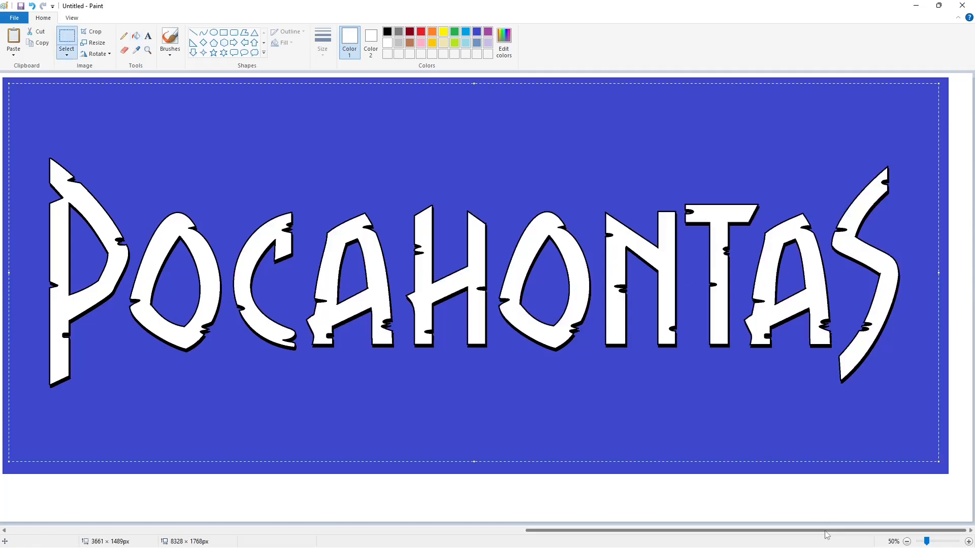
pyautogui.moveTo(825, 531); pyautogui.dragTo(244, 533)
pyautogui.hotkey('ctrl', 'v')
pyautogui.moveTo(465, 303); pyautogui.dragTo(475, 349)
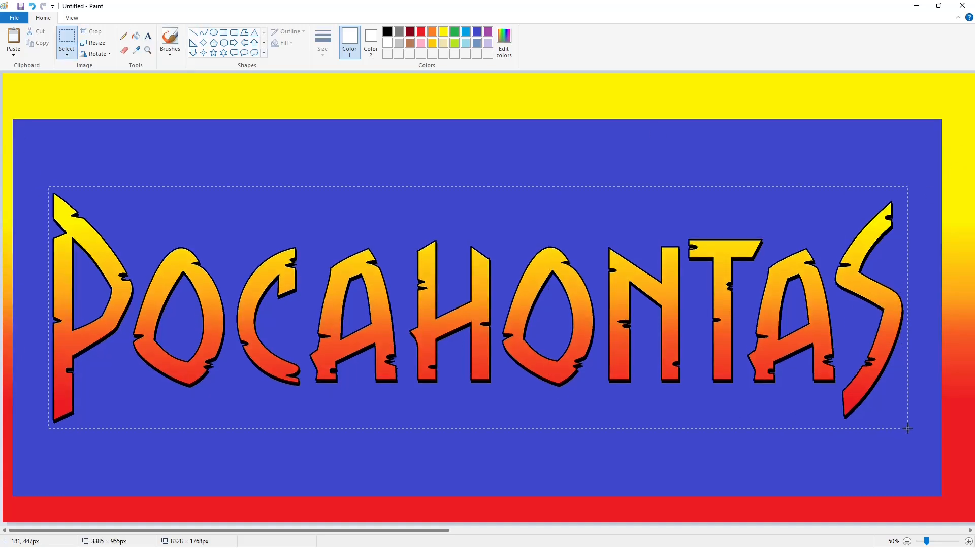
# Copy a tight area of about 3385 × 955 px around the gradient lettering.
pyautogui.moveTo(908, 429); pyautogui.dragTo(908, 429)
pyautogui.hotkey('ctrl', 'c')
pyautogui.hotkey('ctrl', 'v')
pyautogui.hotkey('ctrl', 'z')
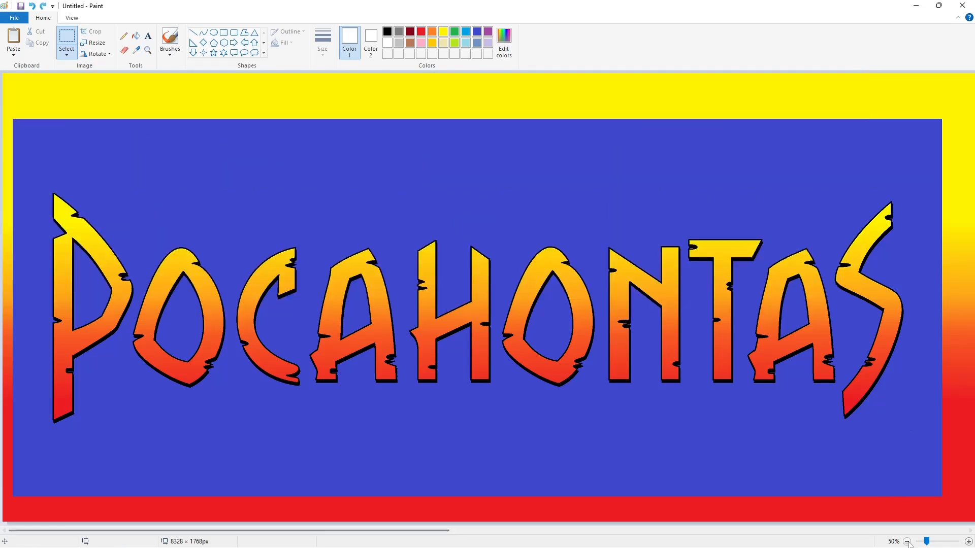
# Shrink the canvas width to a narrow strip of about 128 px.
pyautogui.scroll(-2, 529, 137)
pyautogui.moveTo(532, 130); pyautogui.dragTo(11, 130)
pyautogui.click(968, 541)
pyautogui.click(969, 541)
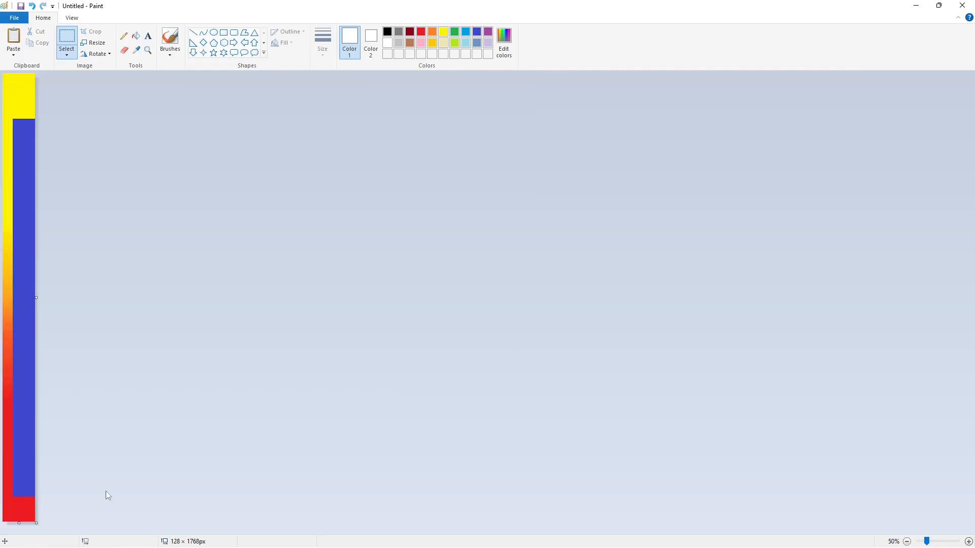
# Enlarge the canvas to about 3790 × 1780 px and clear the leftover colored strip with white.
pyautogui.moveTo(36, 523); pyautogui.dragTo(963, 524)
pyautogui.click(135, 35)
pyautogui.click(9, 81)
# Paste the copied gradient lettering and place it near the center of the white canvas.
pyautogui.hotkey('ctrl', 'v')
pyautogui.moveTo(437, 209); pyautogui.dragTo(489, 293)
pyautogui.click(516, 452)
# Fill the indigo inside the P, O's and A's and around the lettering with white.
pyautogui.click(135, 36)
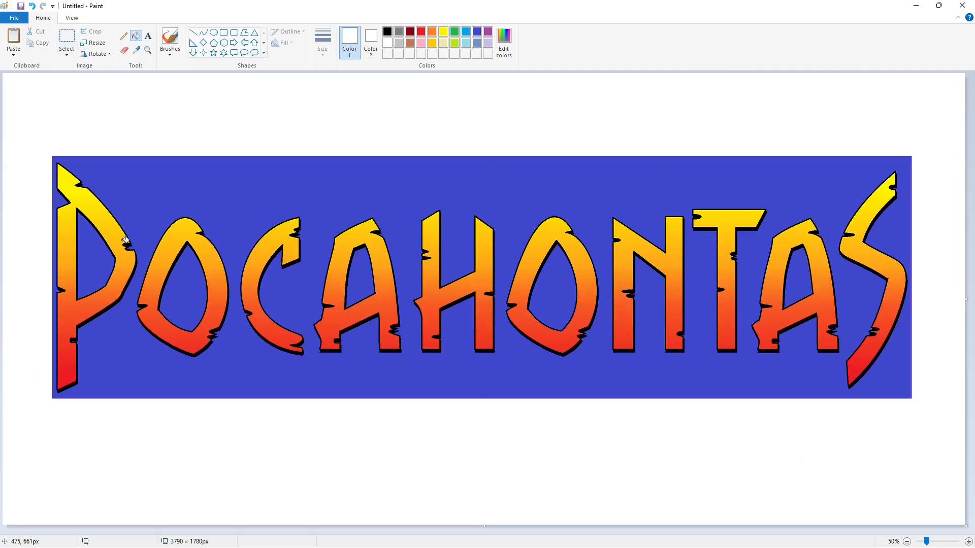
pyautogui.click(96, 253)
pyautogui.click(187, 290)
pyautogui.click(360, 276)
pyautogui.click(543, 296)
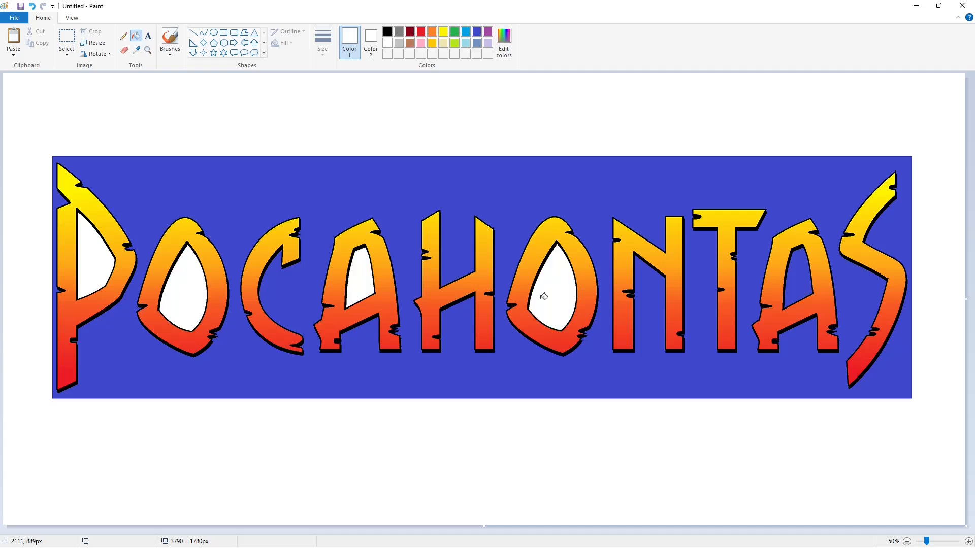
pyautogui.click(801, 282)
pyautogui.click(692, 276)
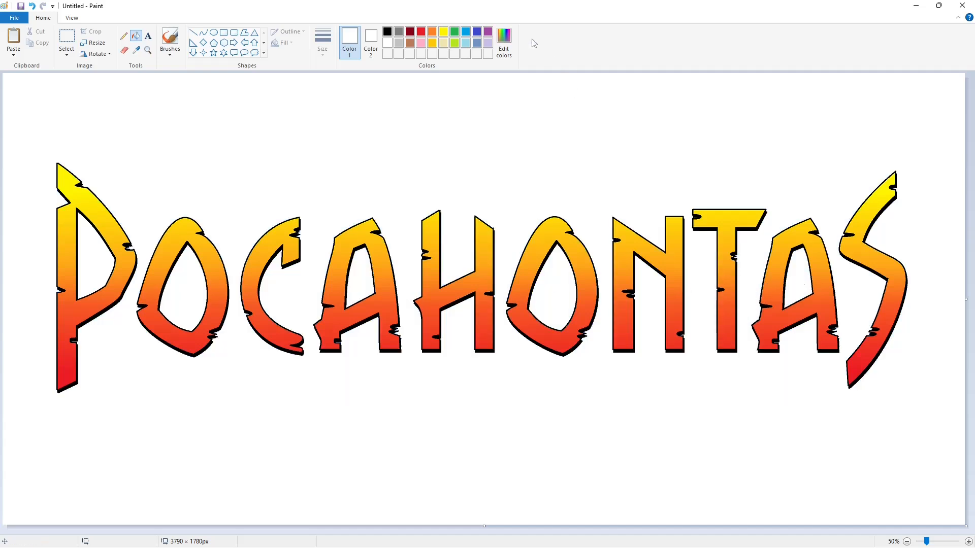